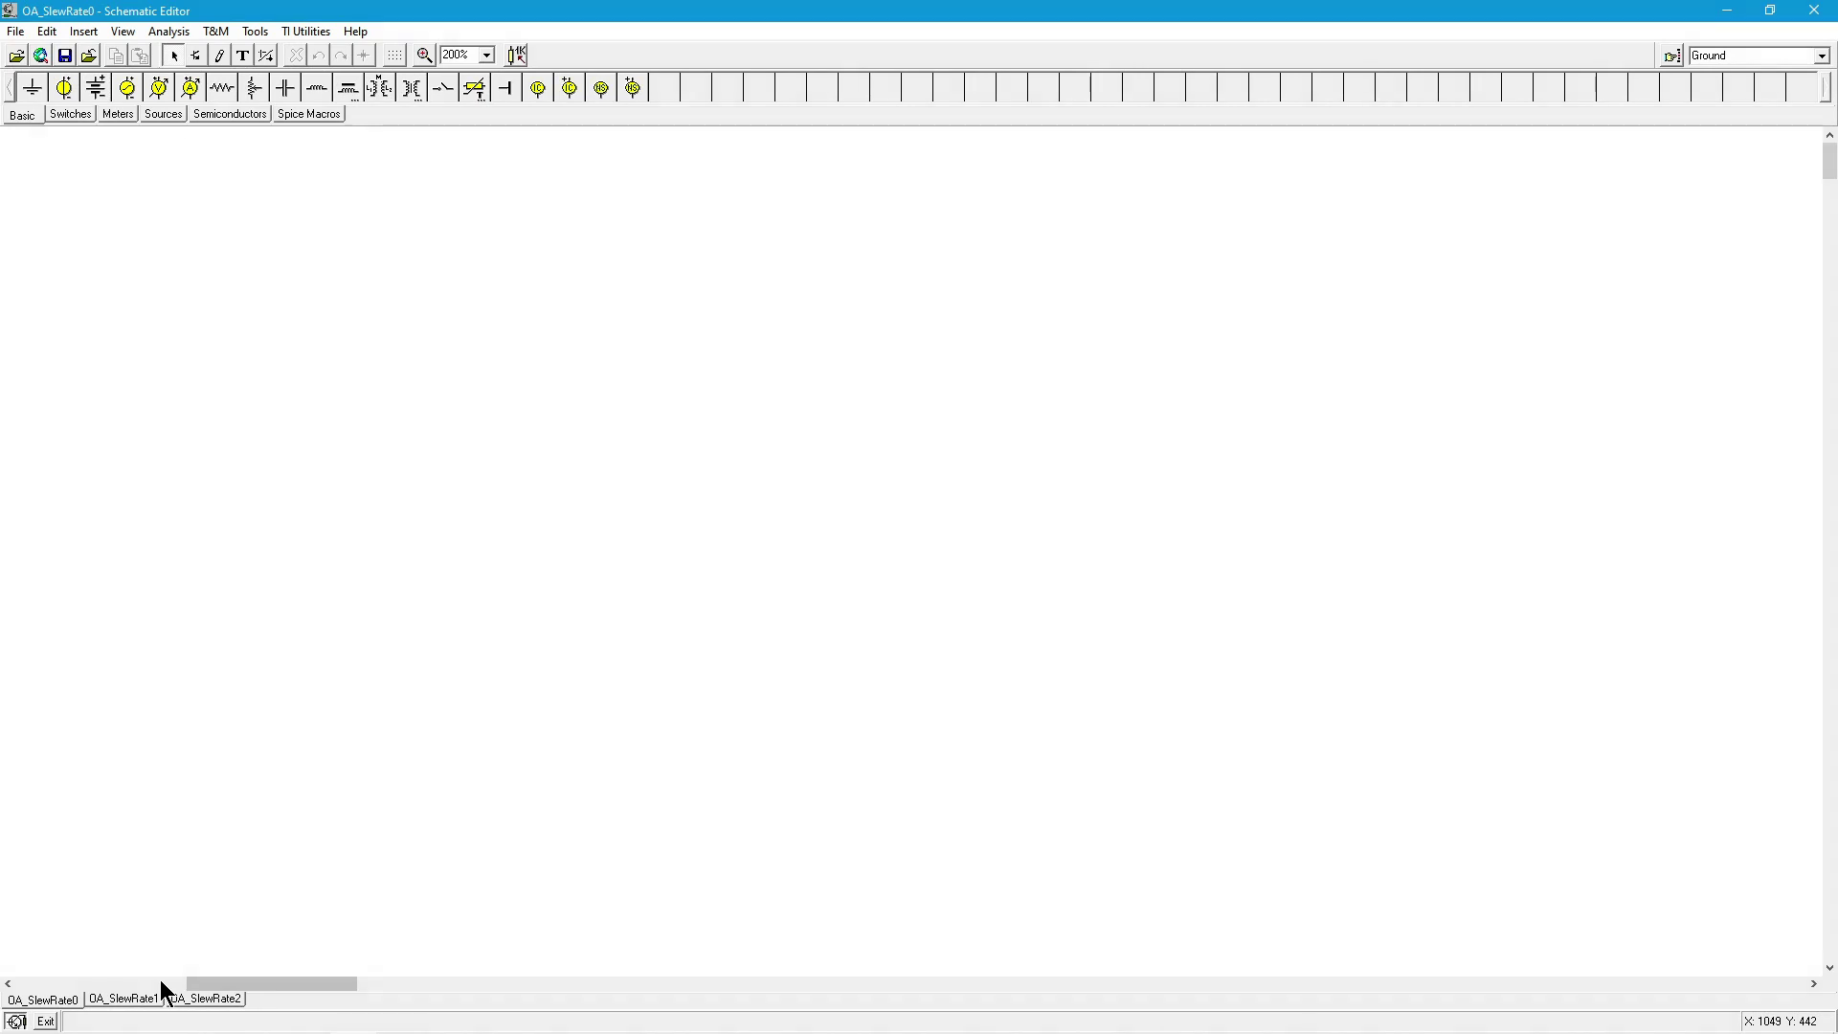
- Scroll back to the start of the OA_SlewRate0 sheet to show the Slew Rate definition and notes
left_click(161, 984)
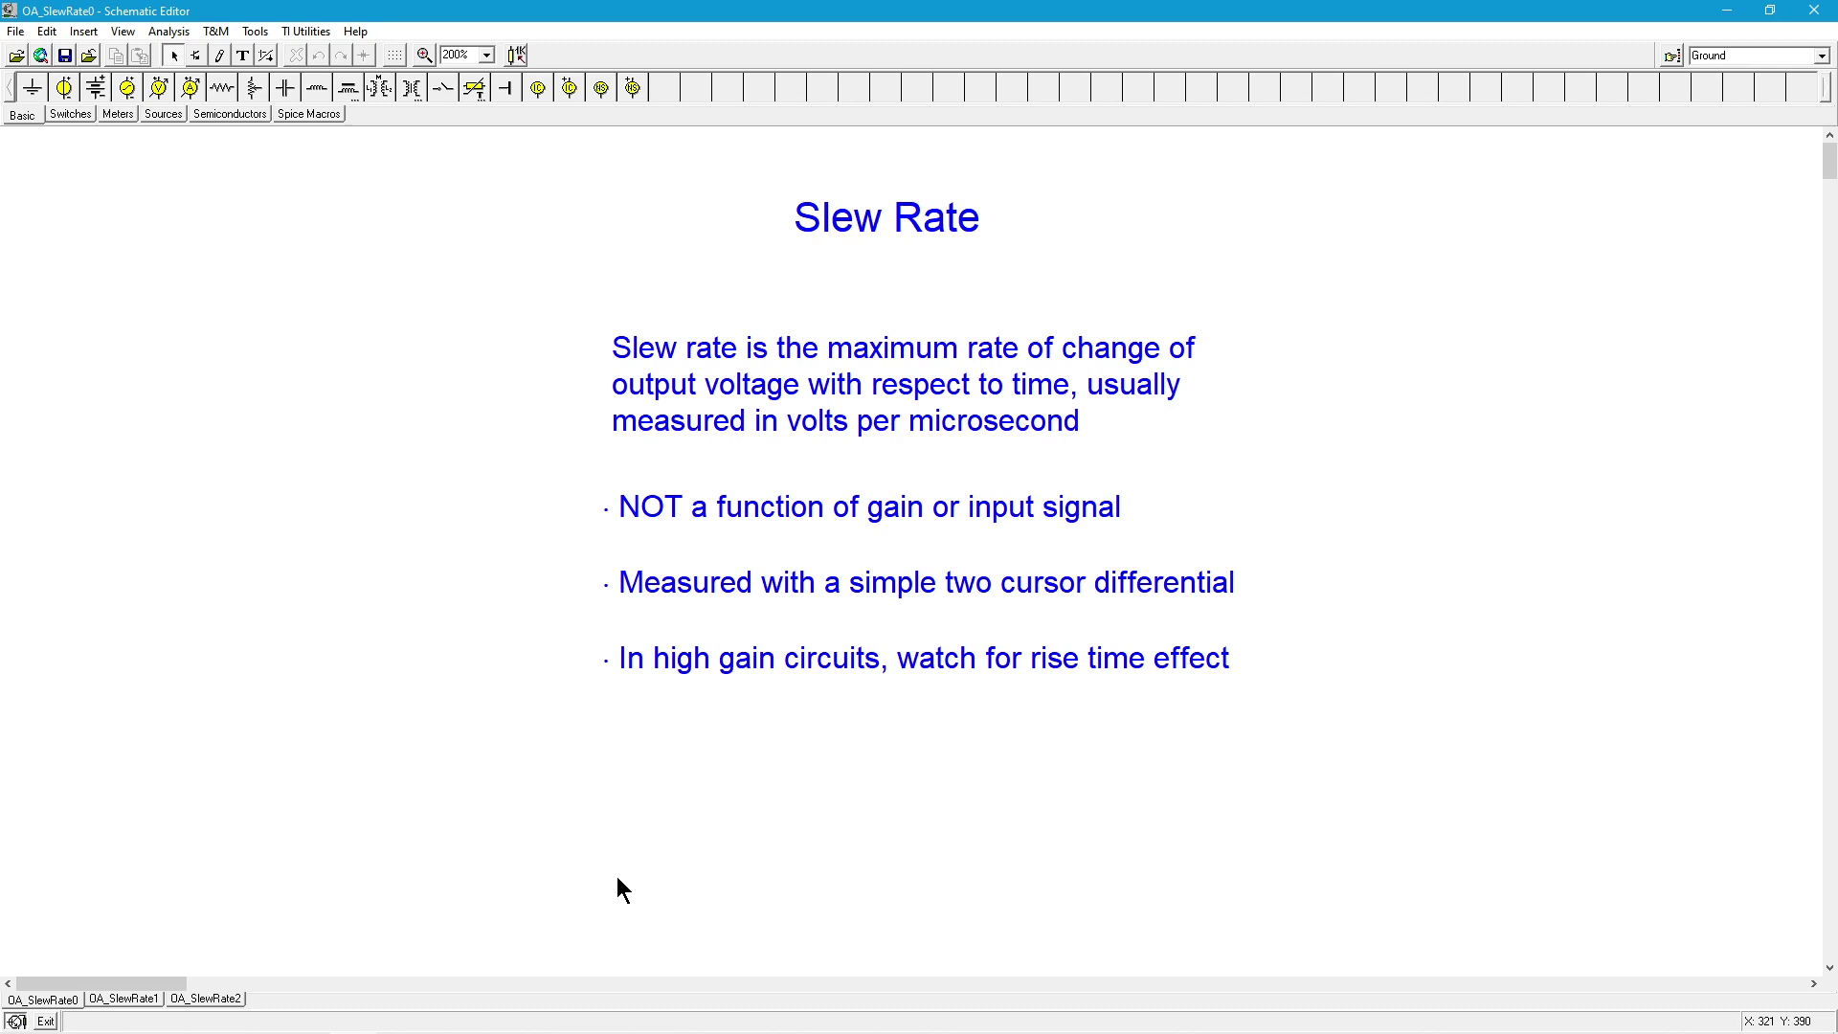
- Open the OA_SlewRate1 page with the uA741C 'Measuring Slew Rate' circuit and 1 kHz square input
left_click(148, 1001)
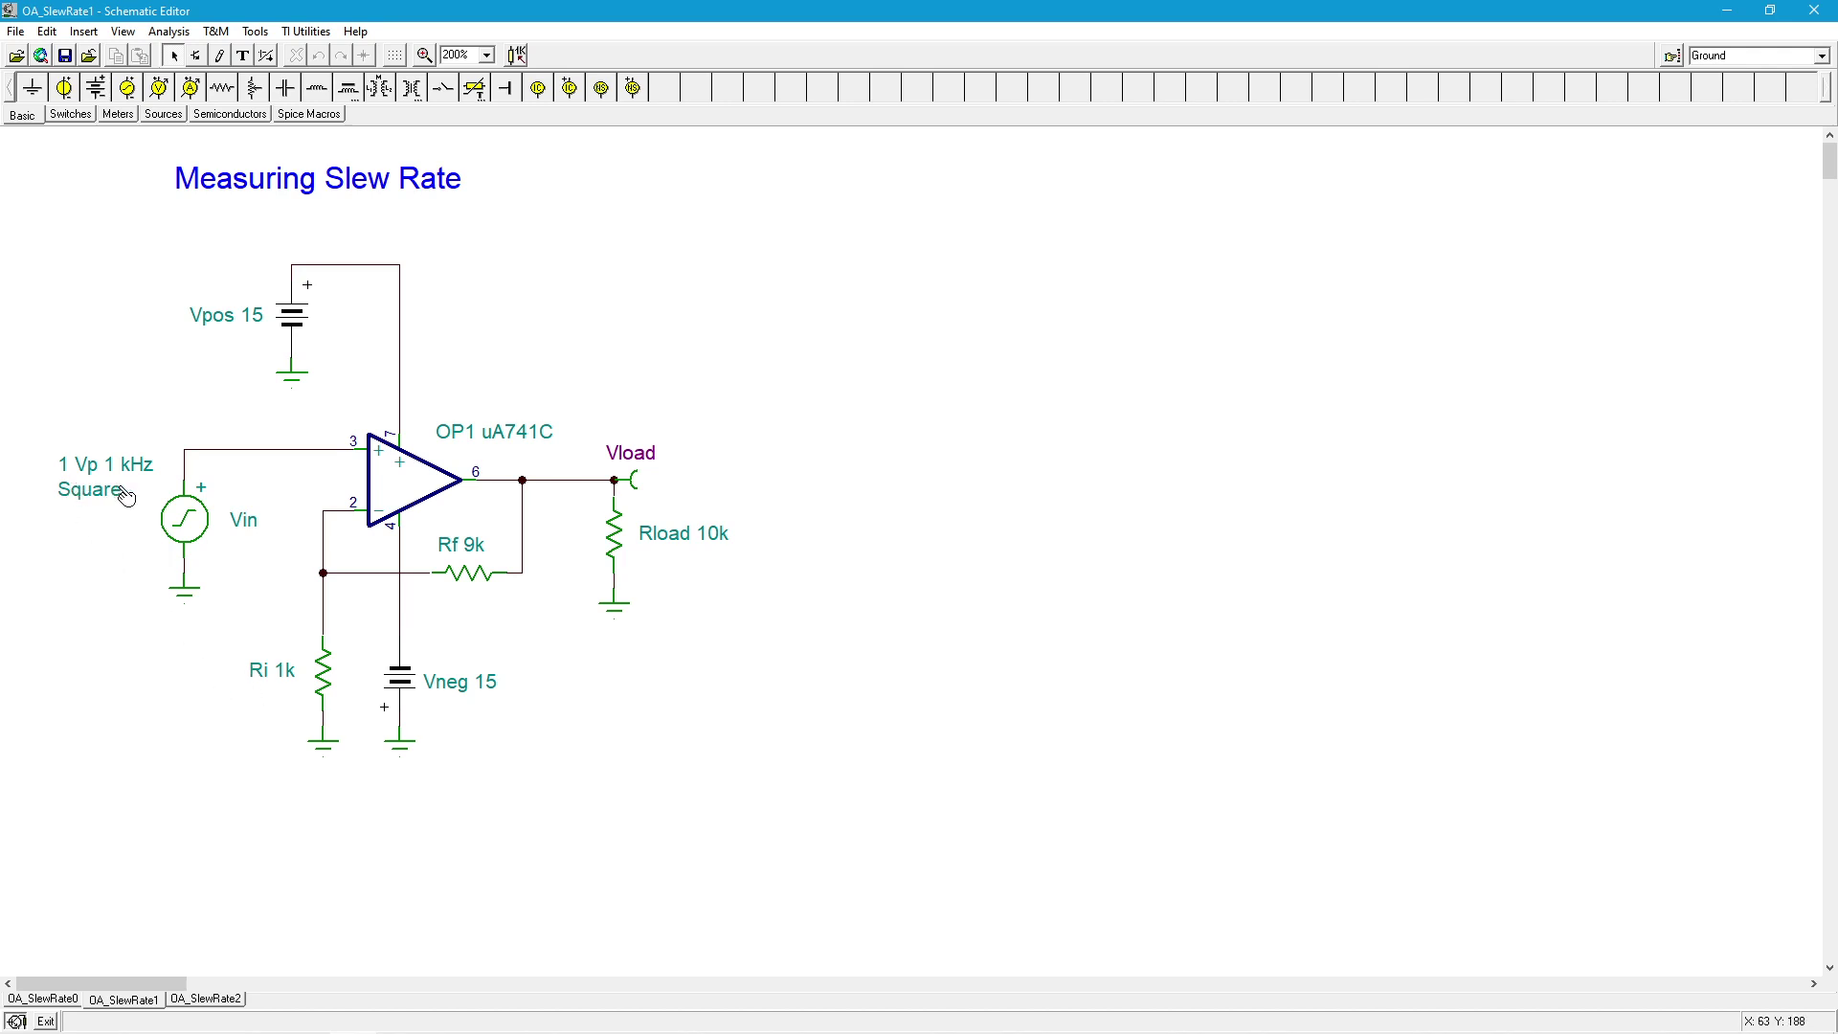
double_click(191, 531)
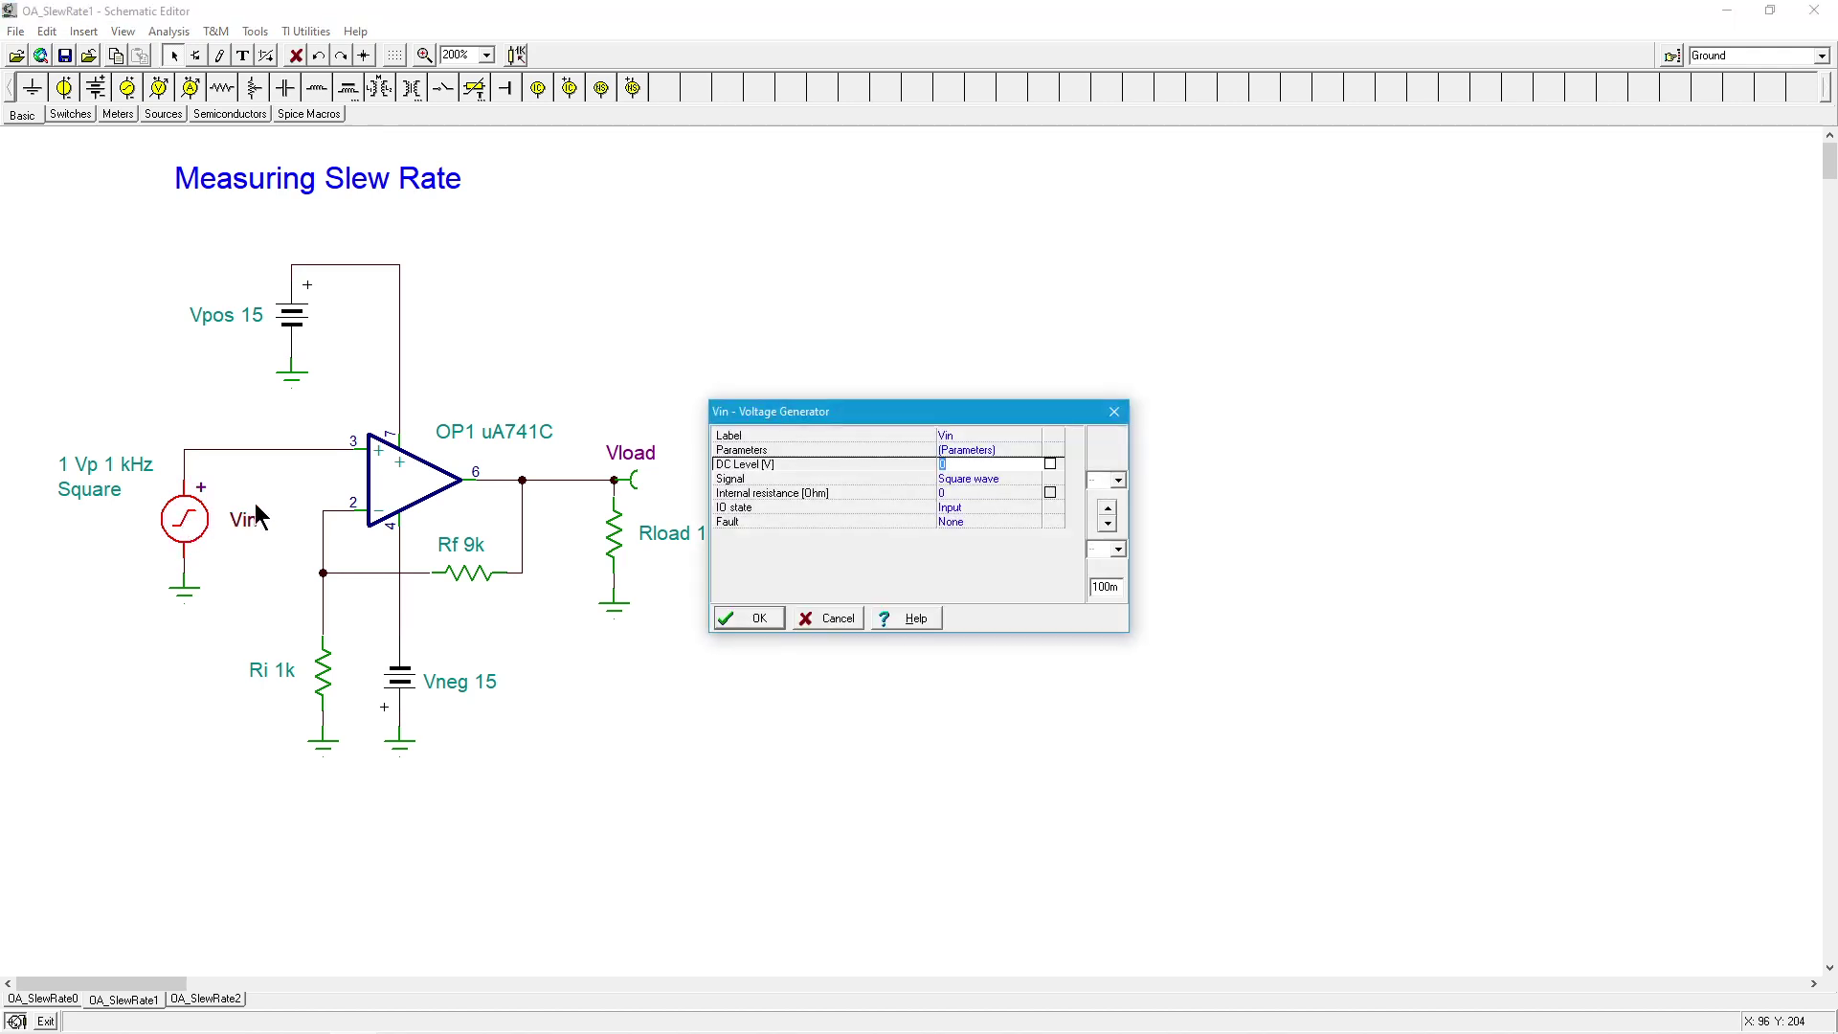
left_click(976, 479)
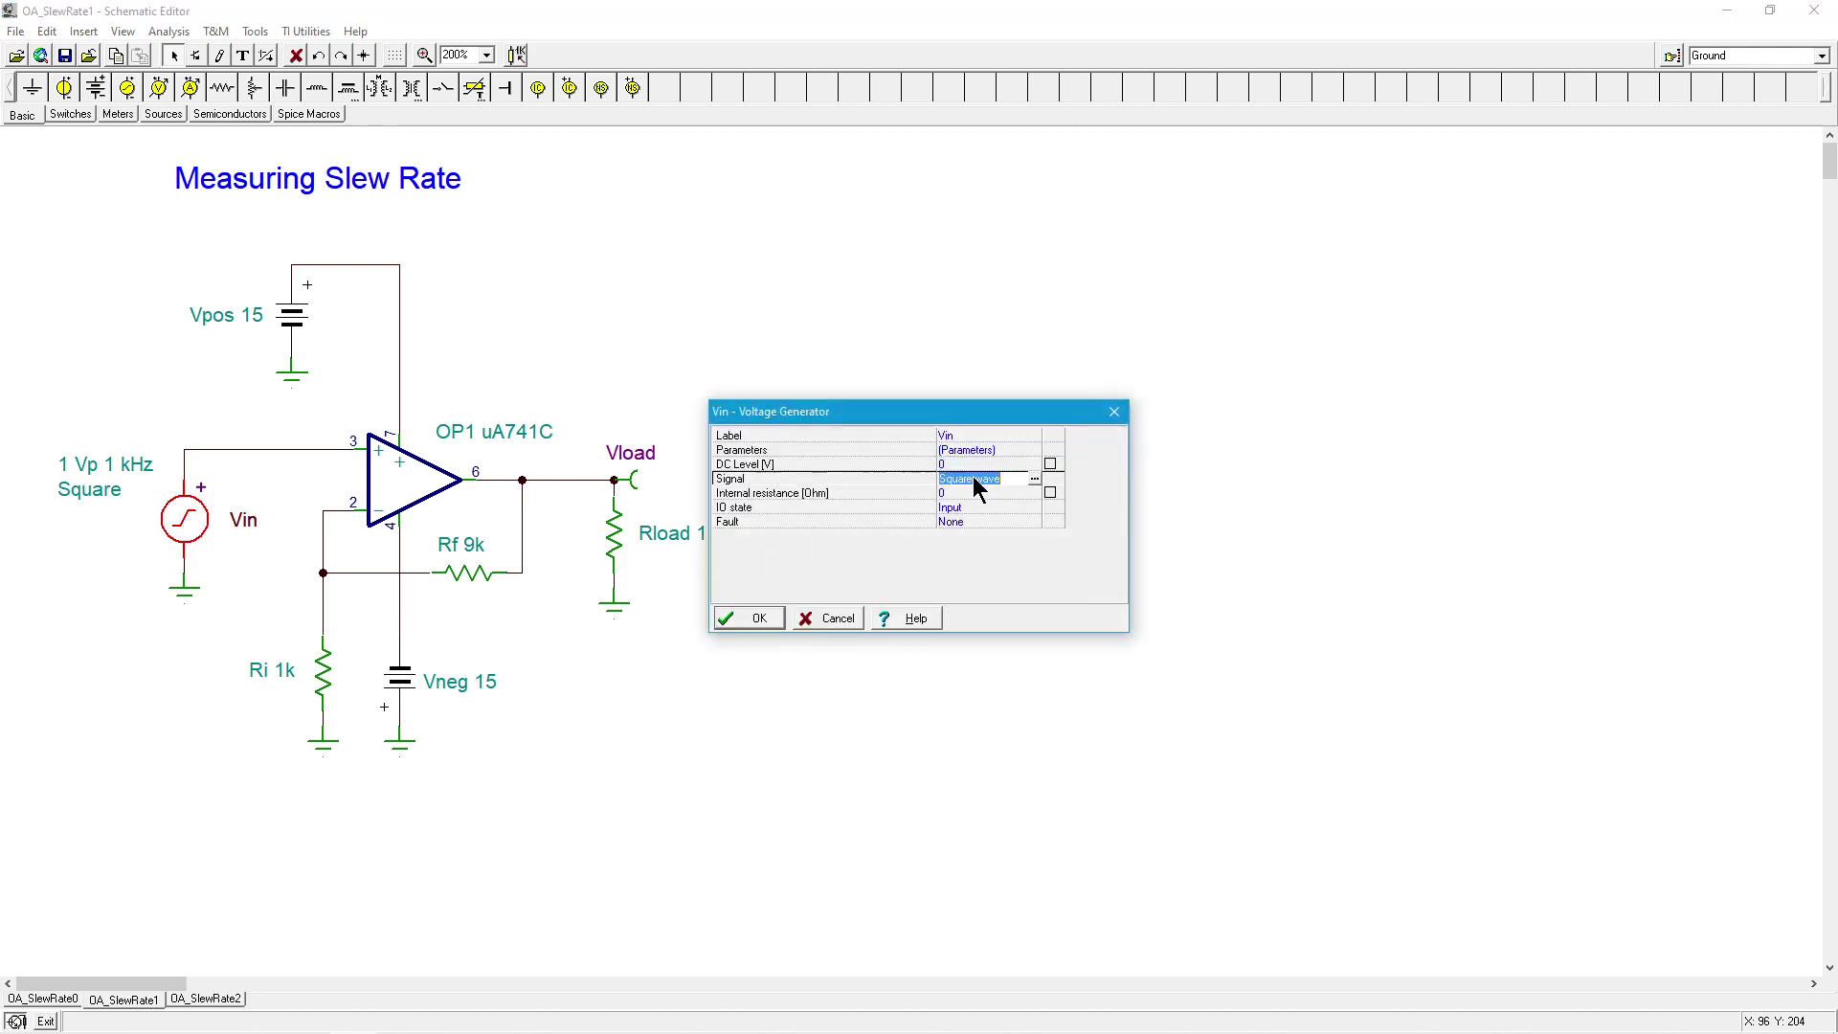
left_click(1034, 479)
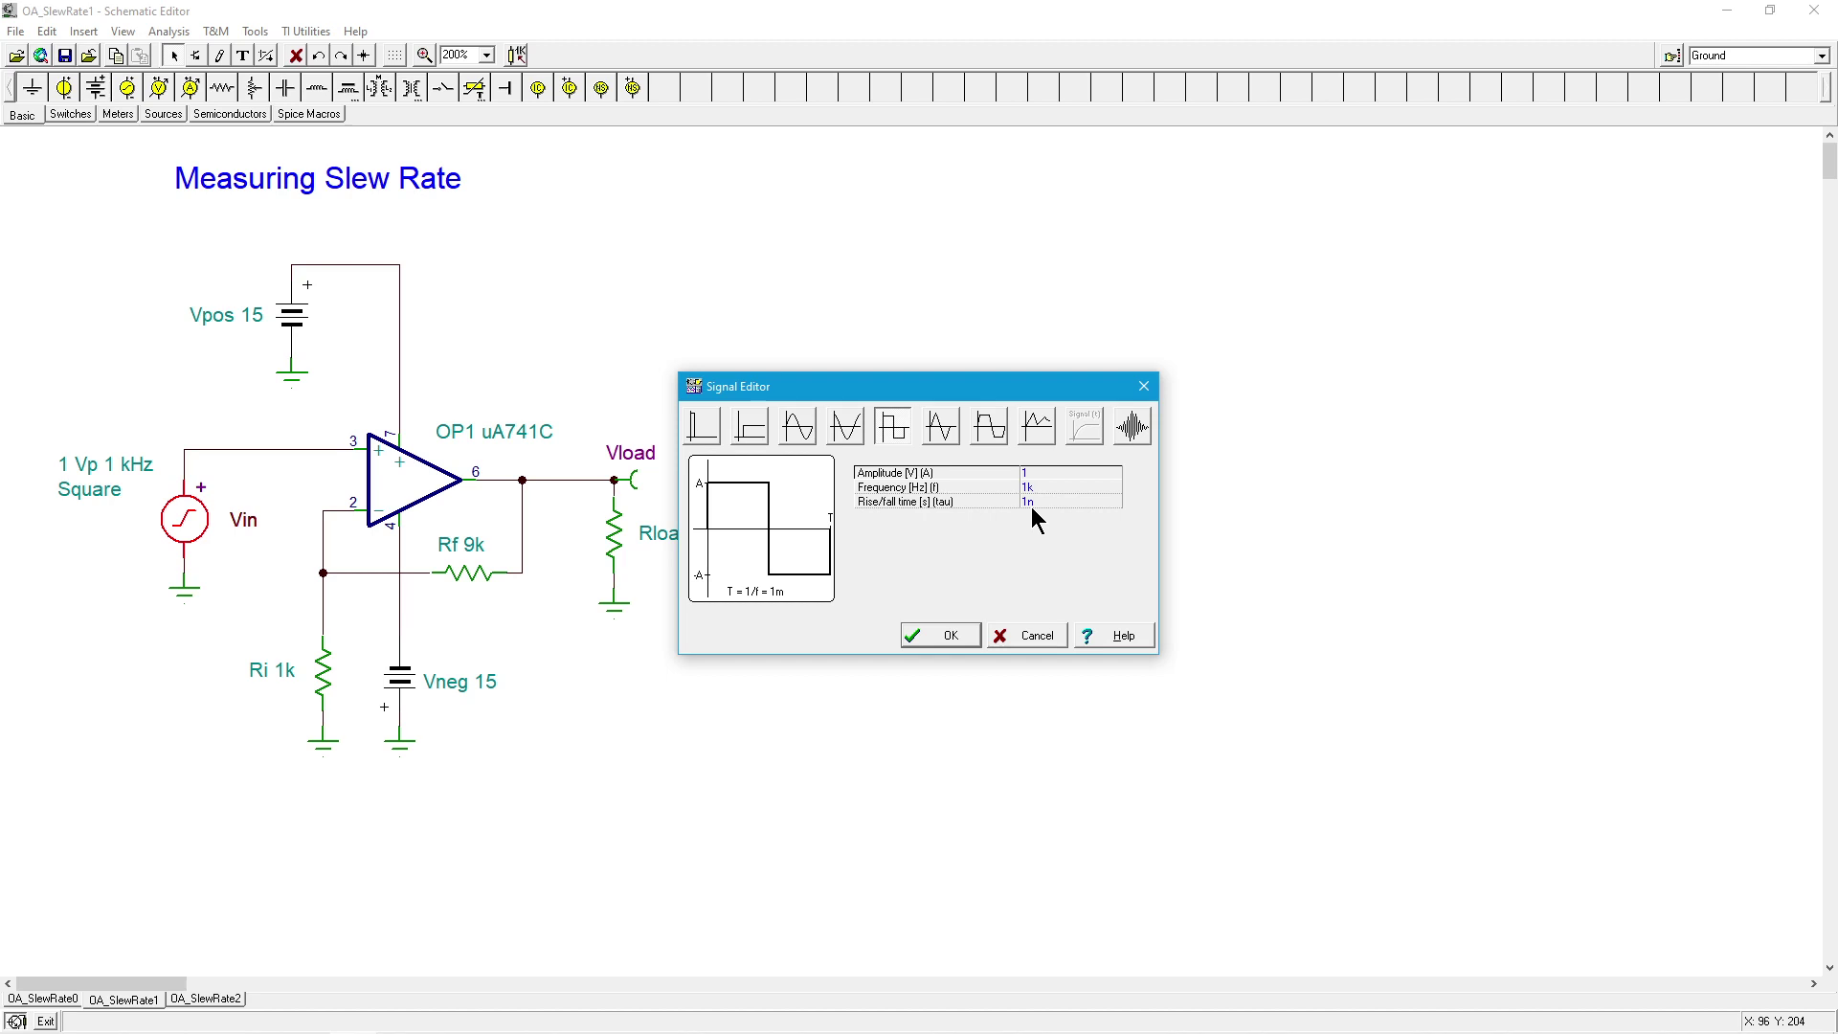
left_click(955, 637)
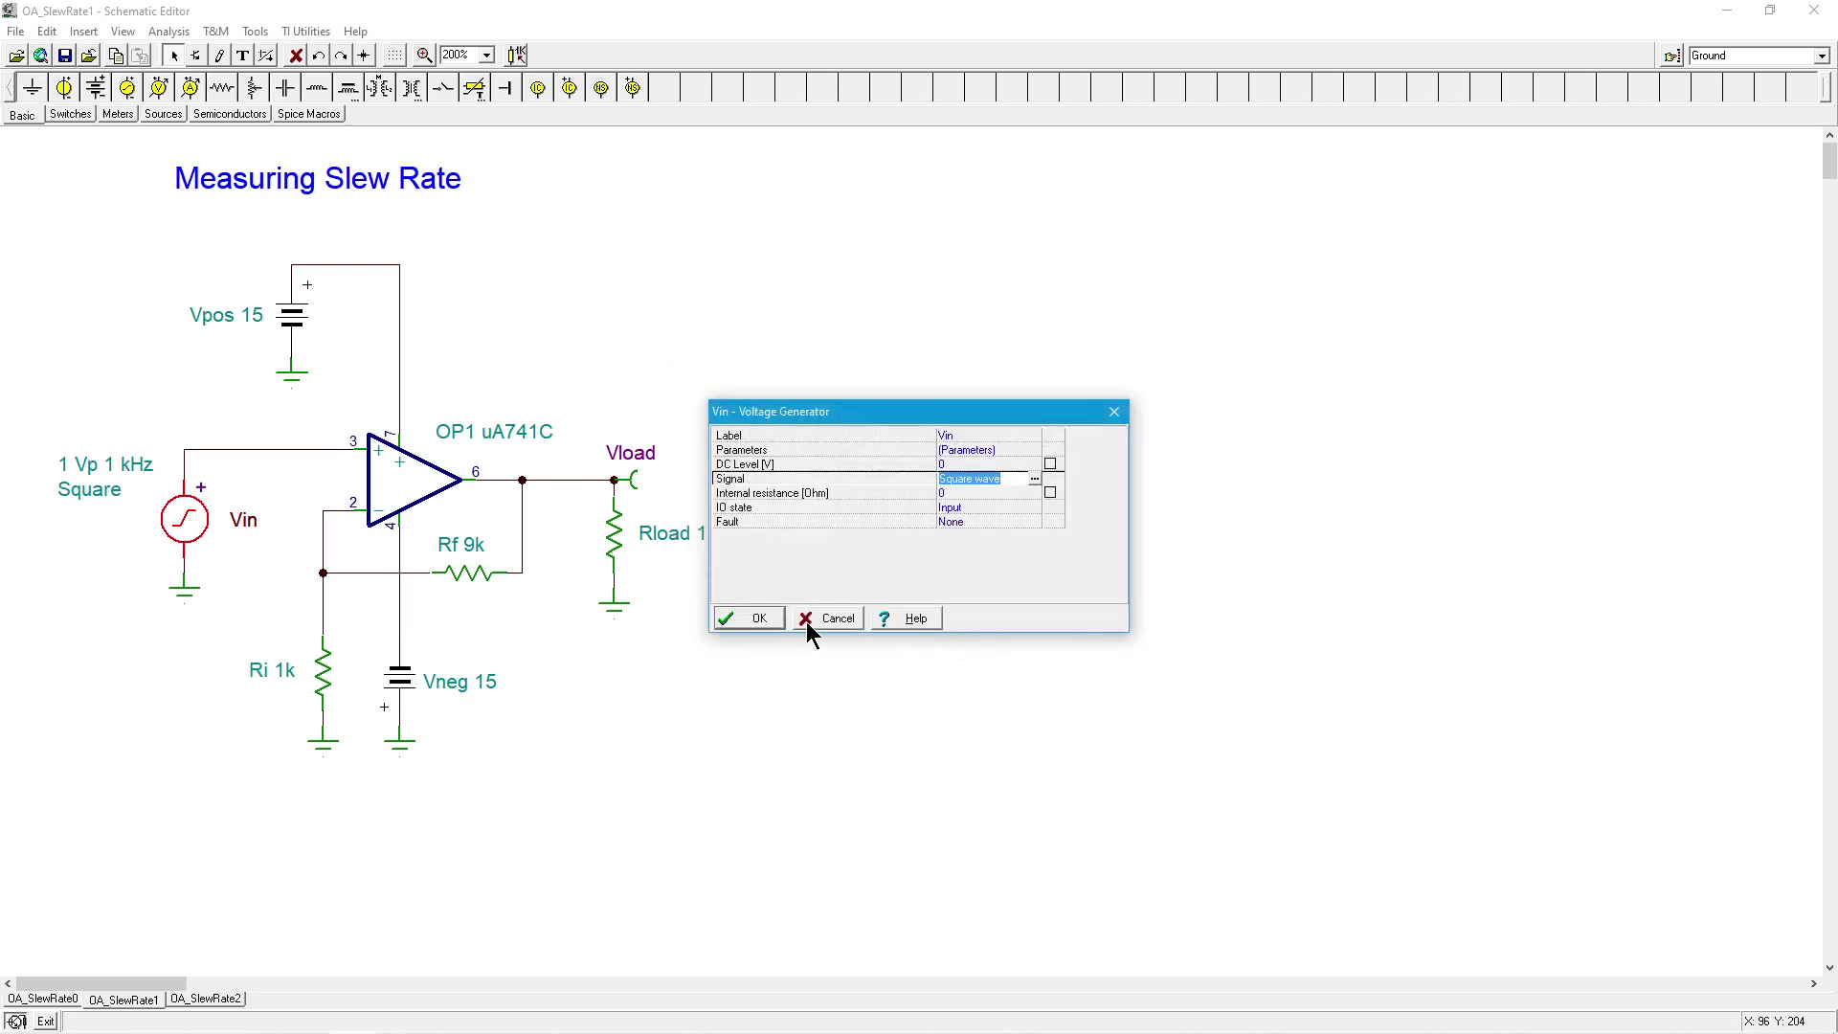
left_click(752, 617)
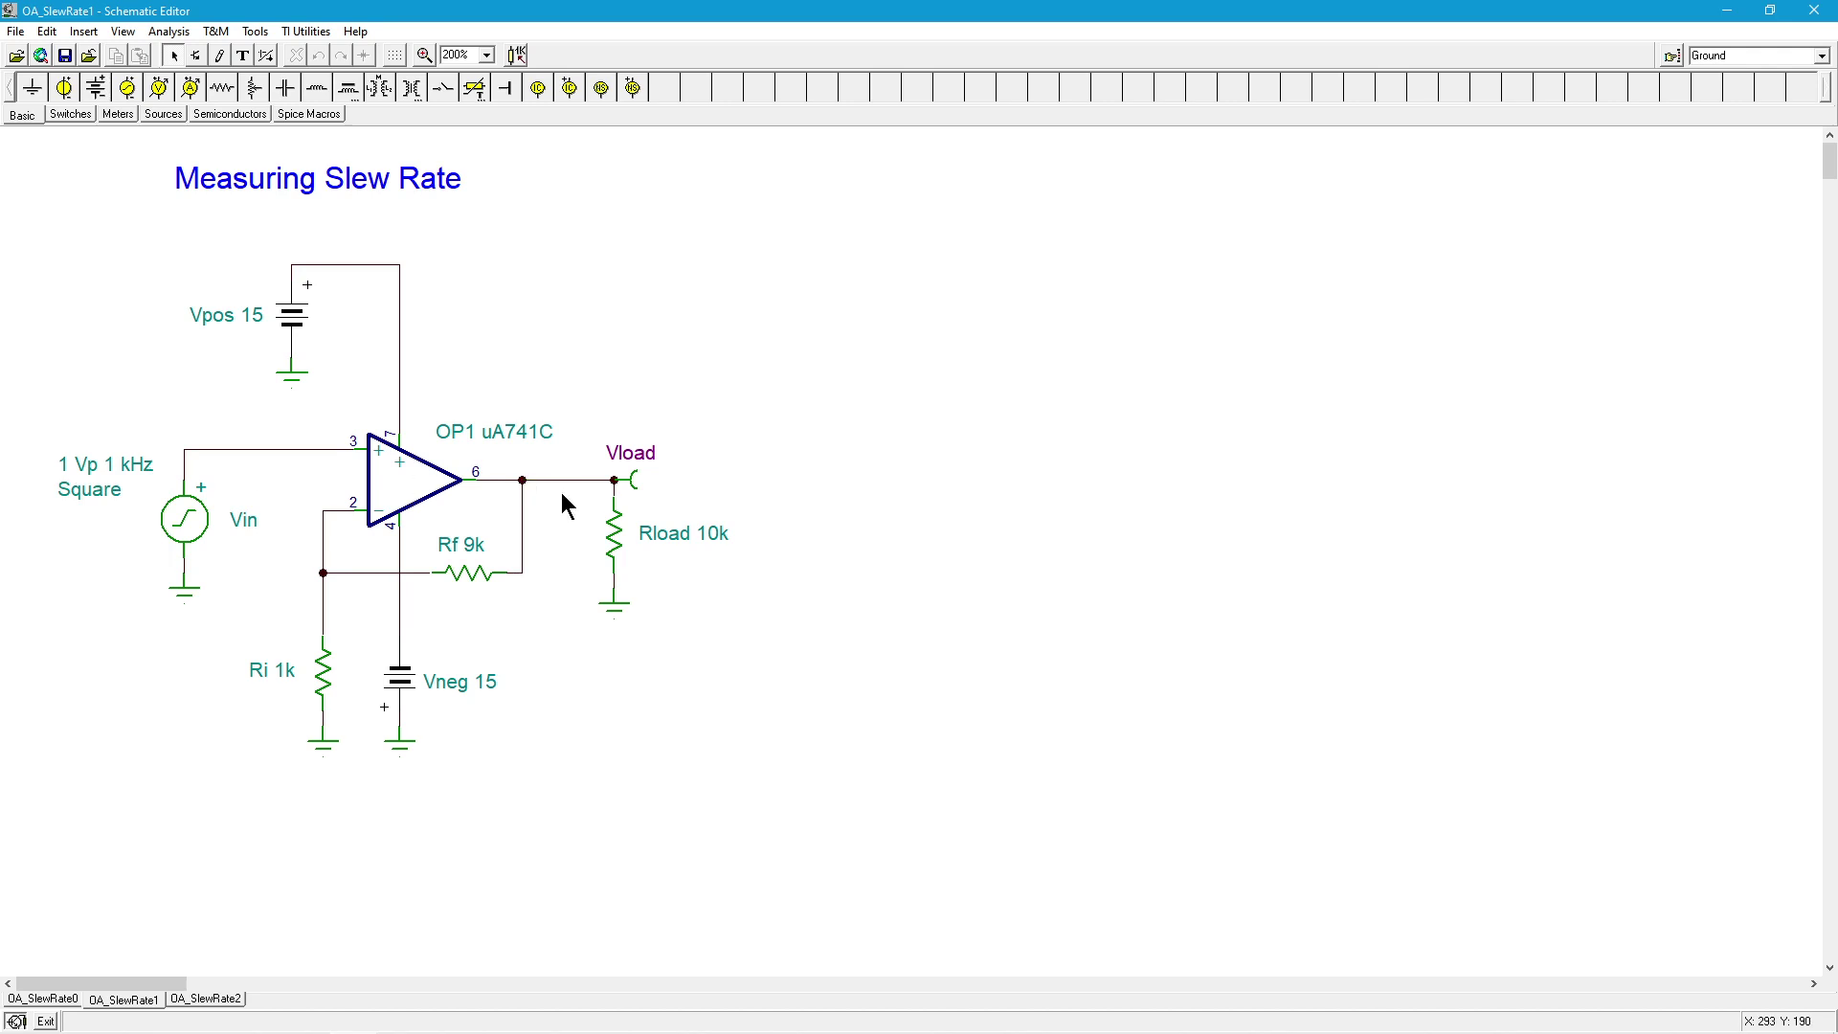
- Run a 2m to 4m transient analysis and enlarge its result graph on the right side
left_click(173, 35)
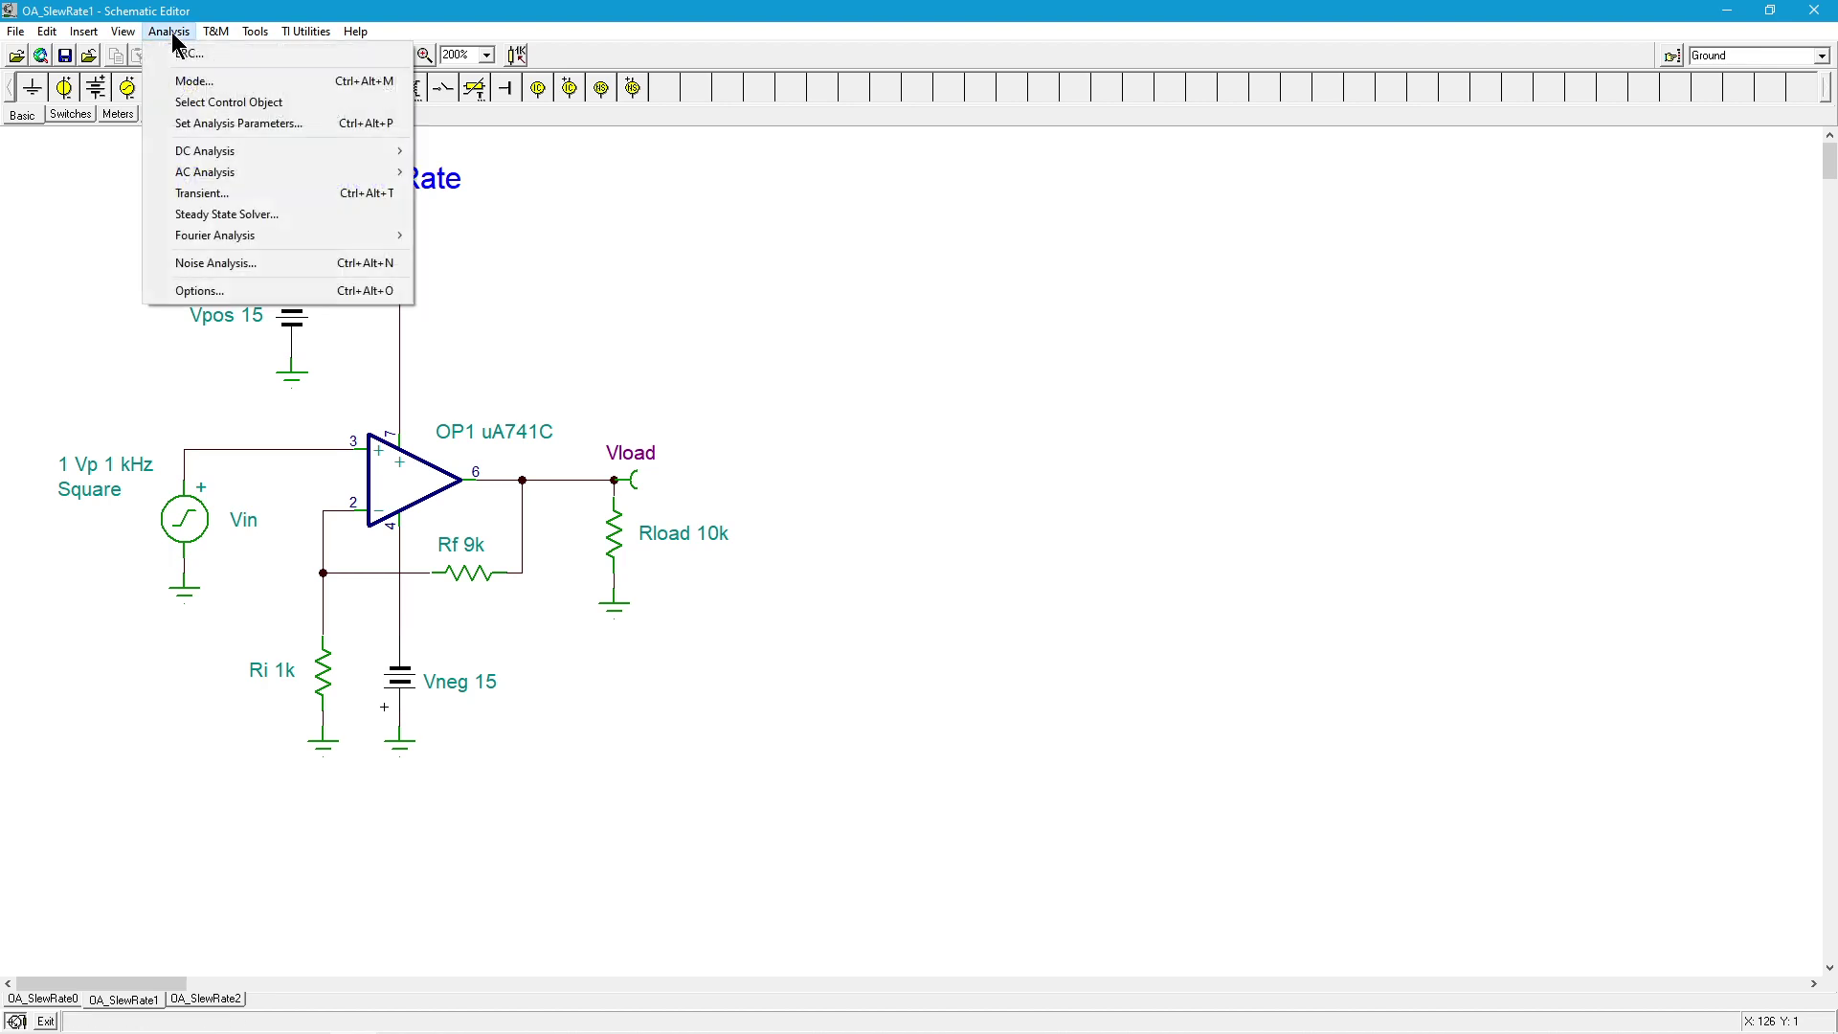
left_click(232, 192)
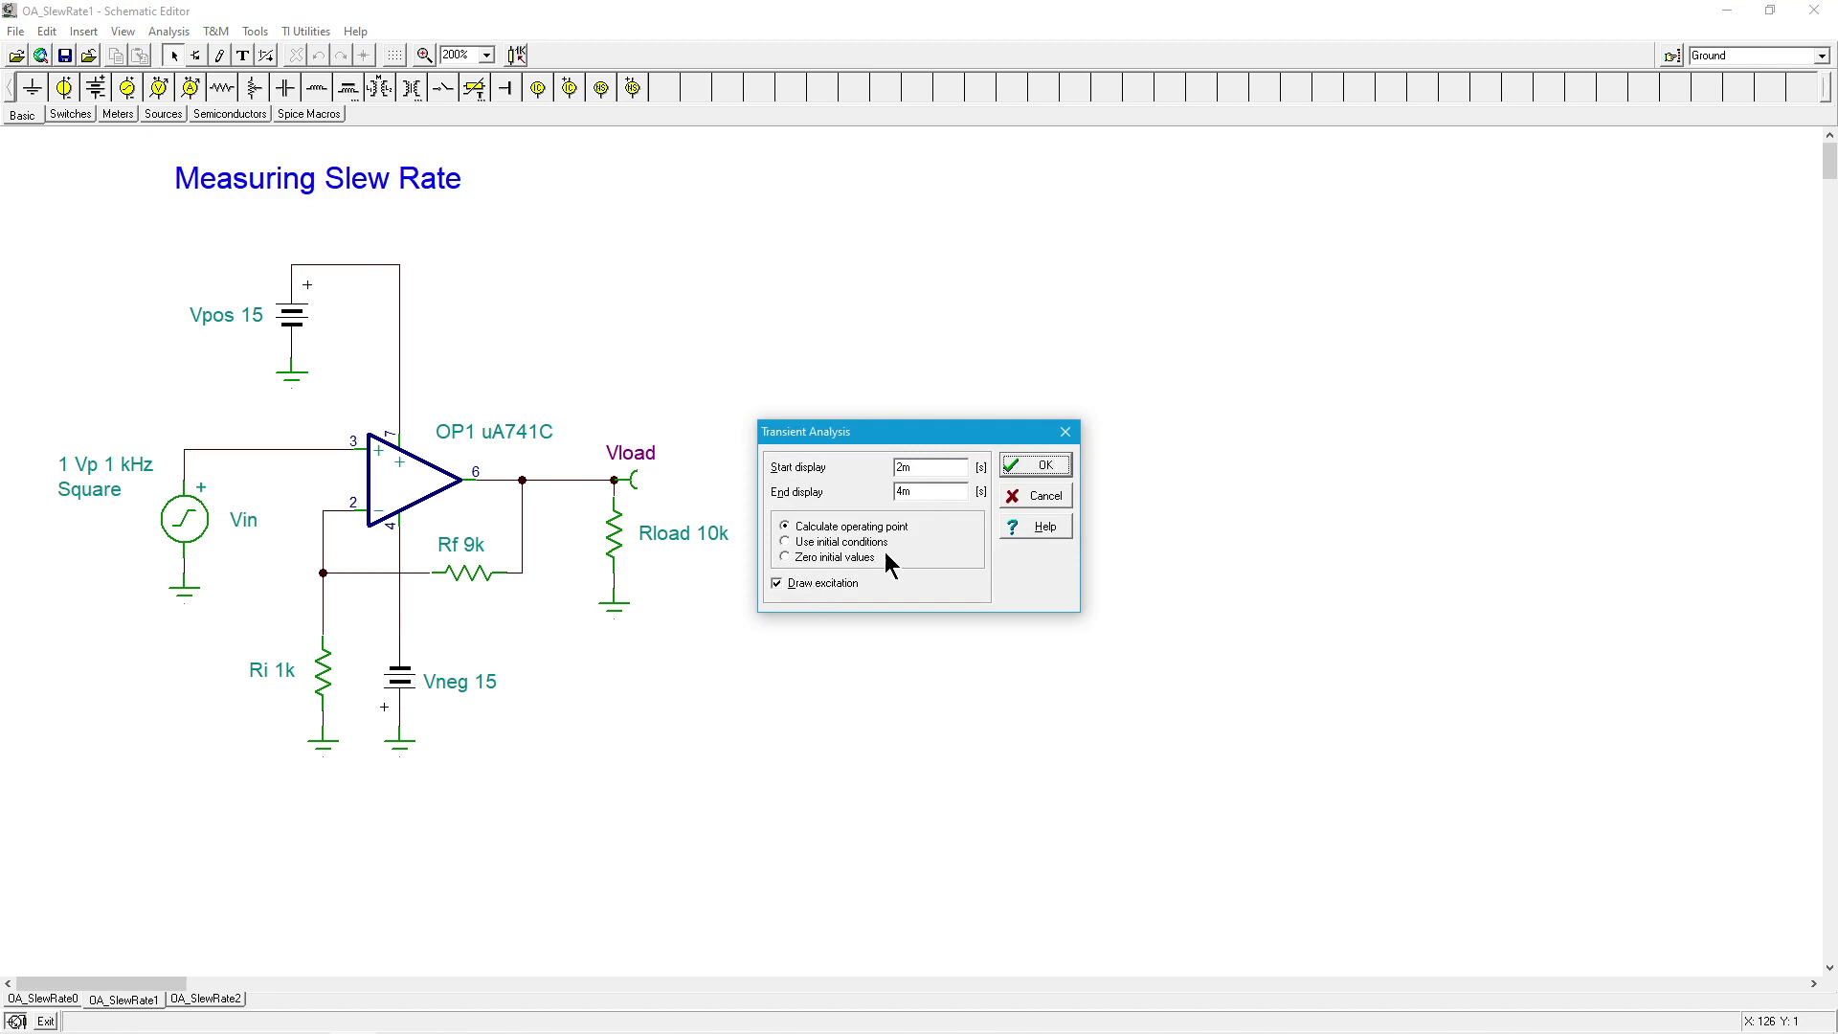
left_click(1061, 467)
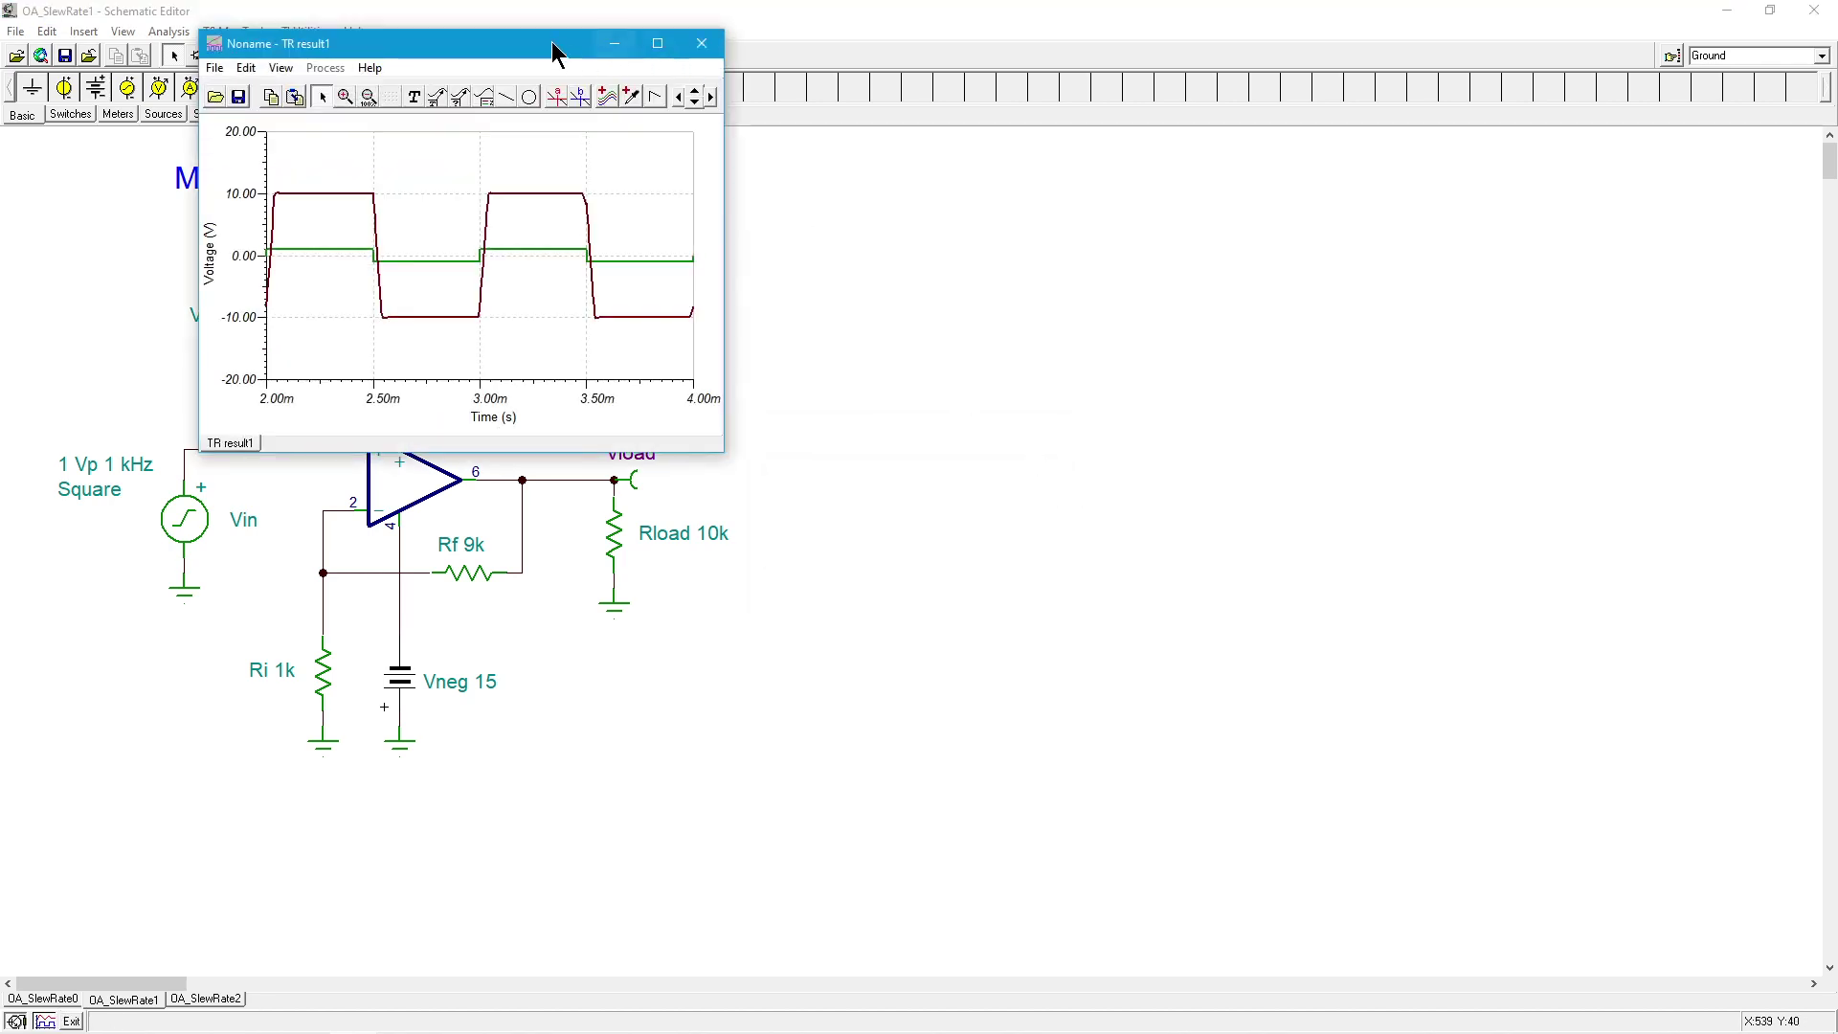
left_click_drag(543, 46, 1084, 76)
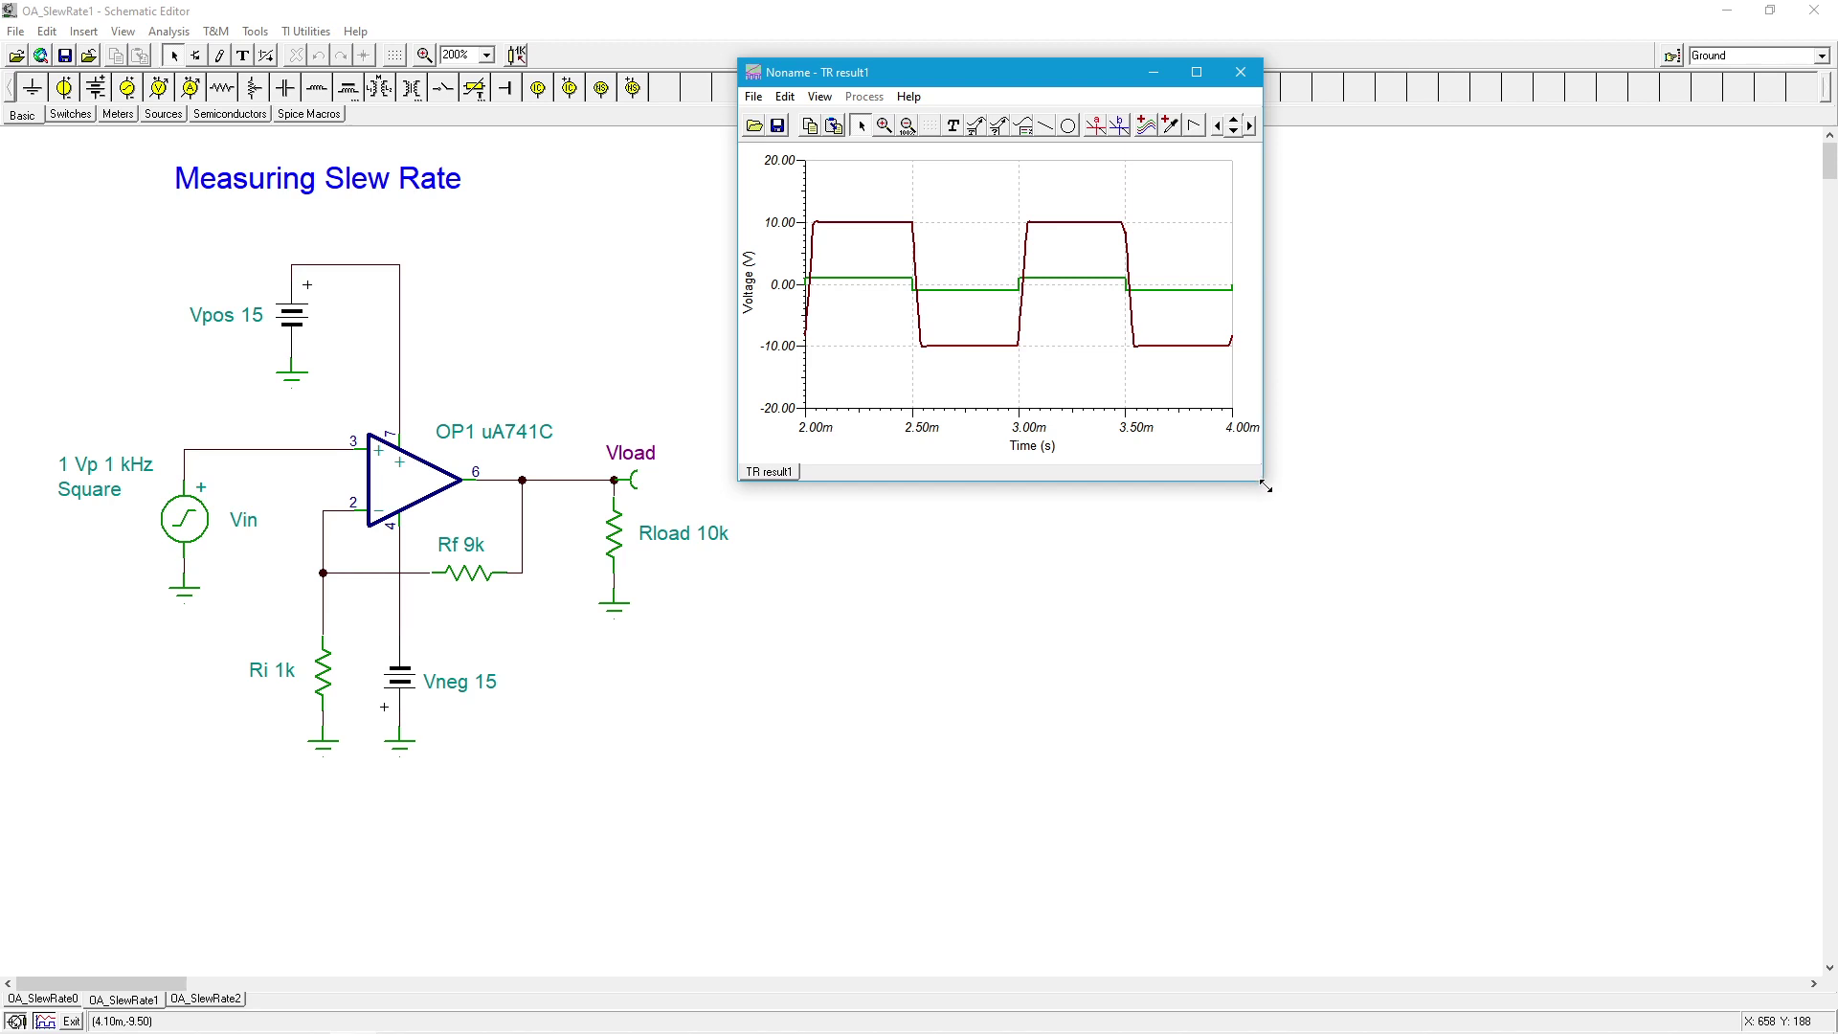
left_click_drag(1269, 483, 1820, 965)
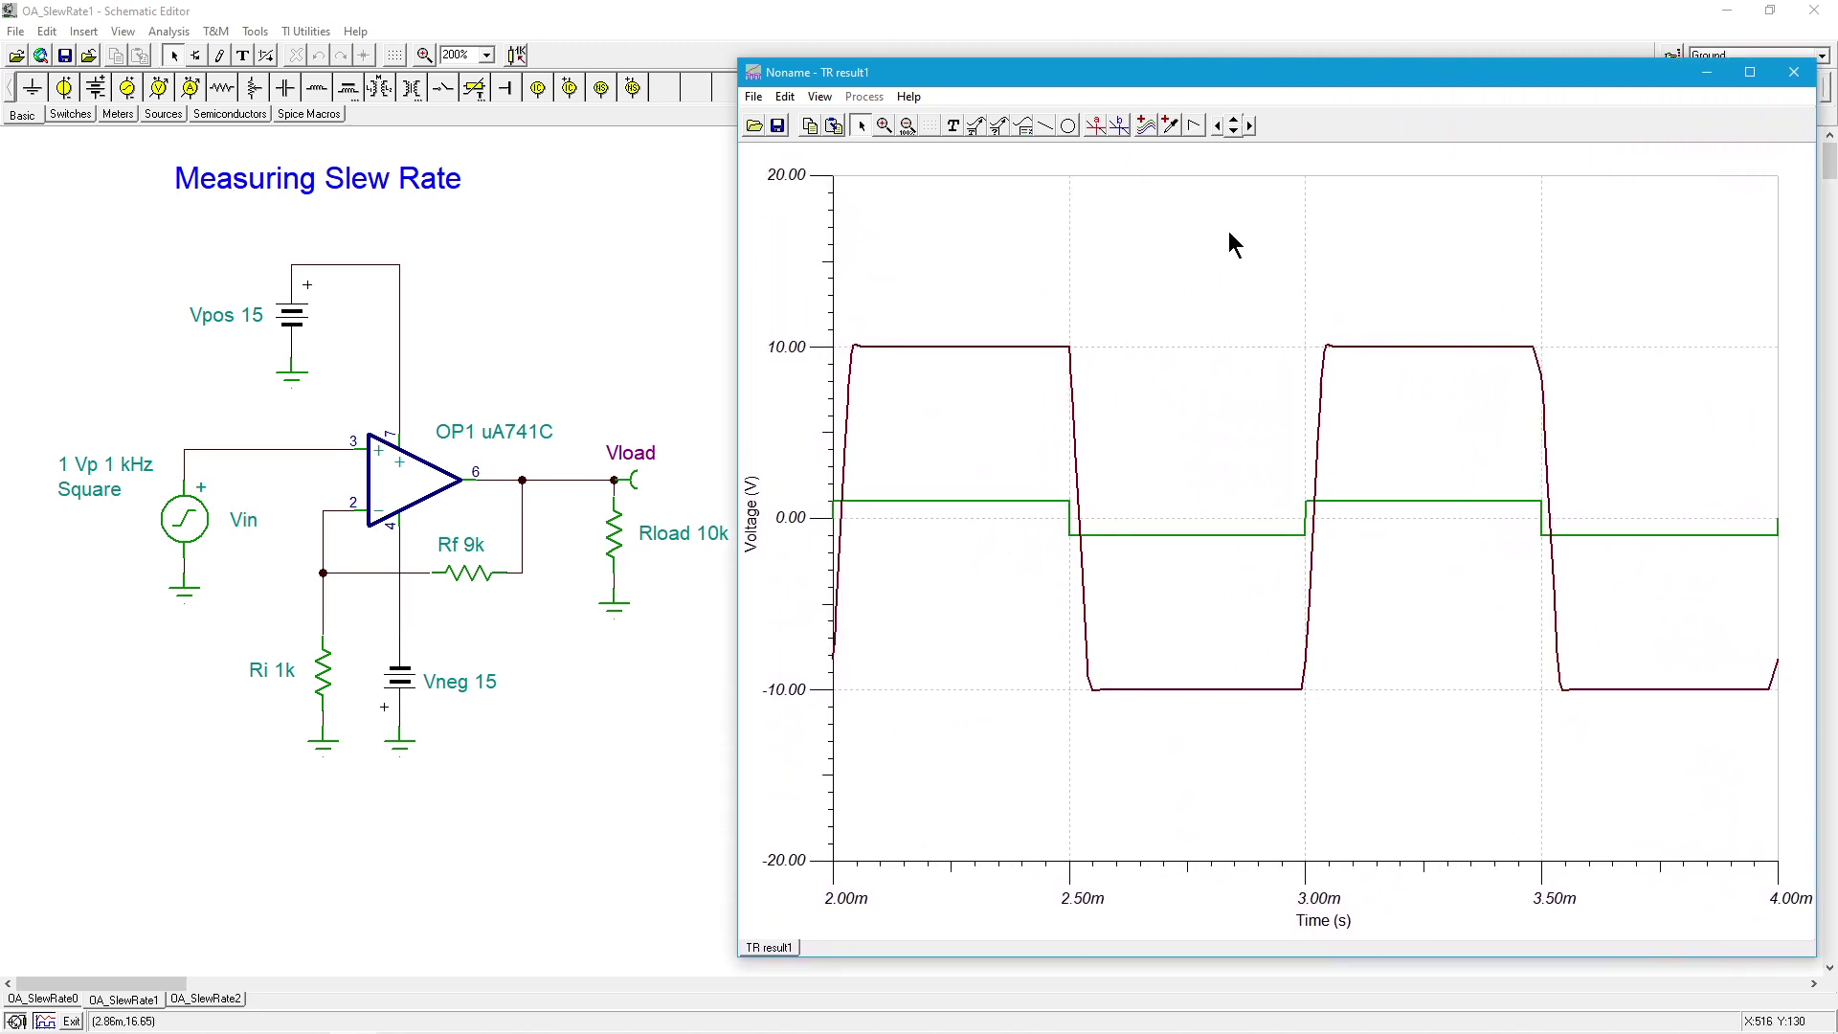
- Place a Vin/Vload legend near the top of the transient graph
left_click(1025, 126)
left_click(1362, 191)
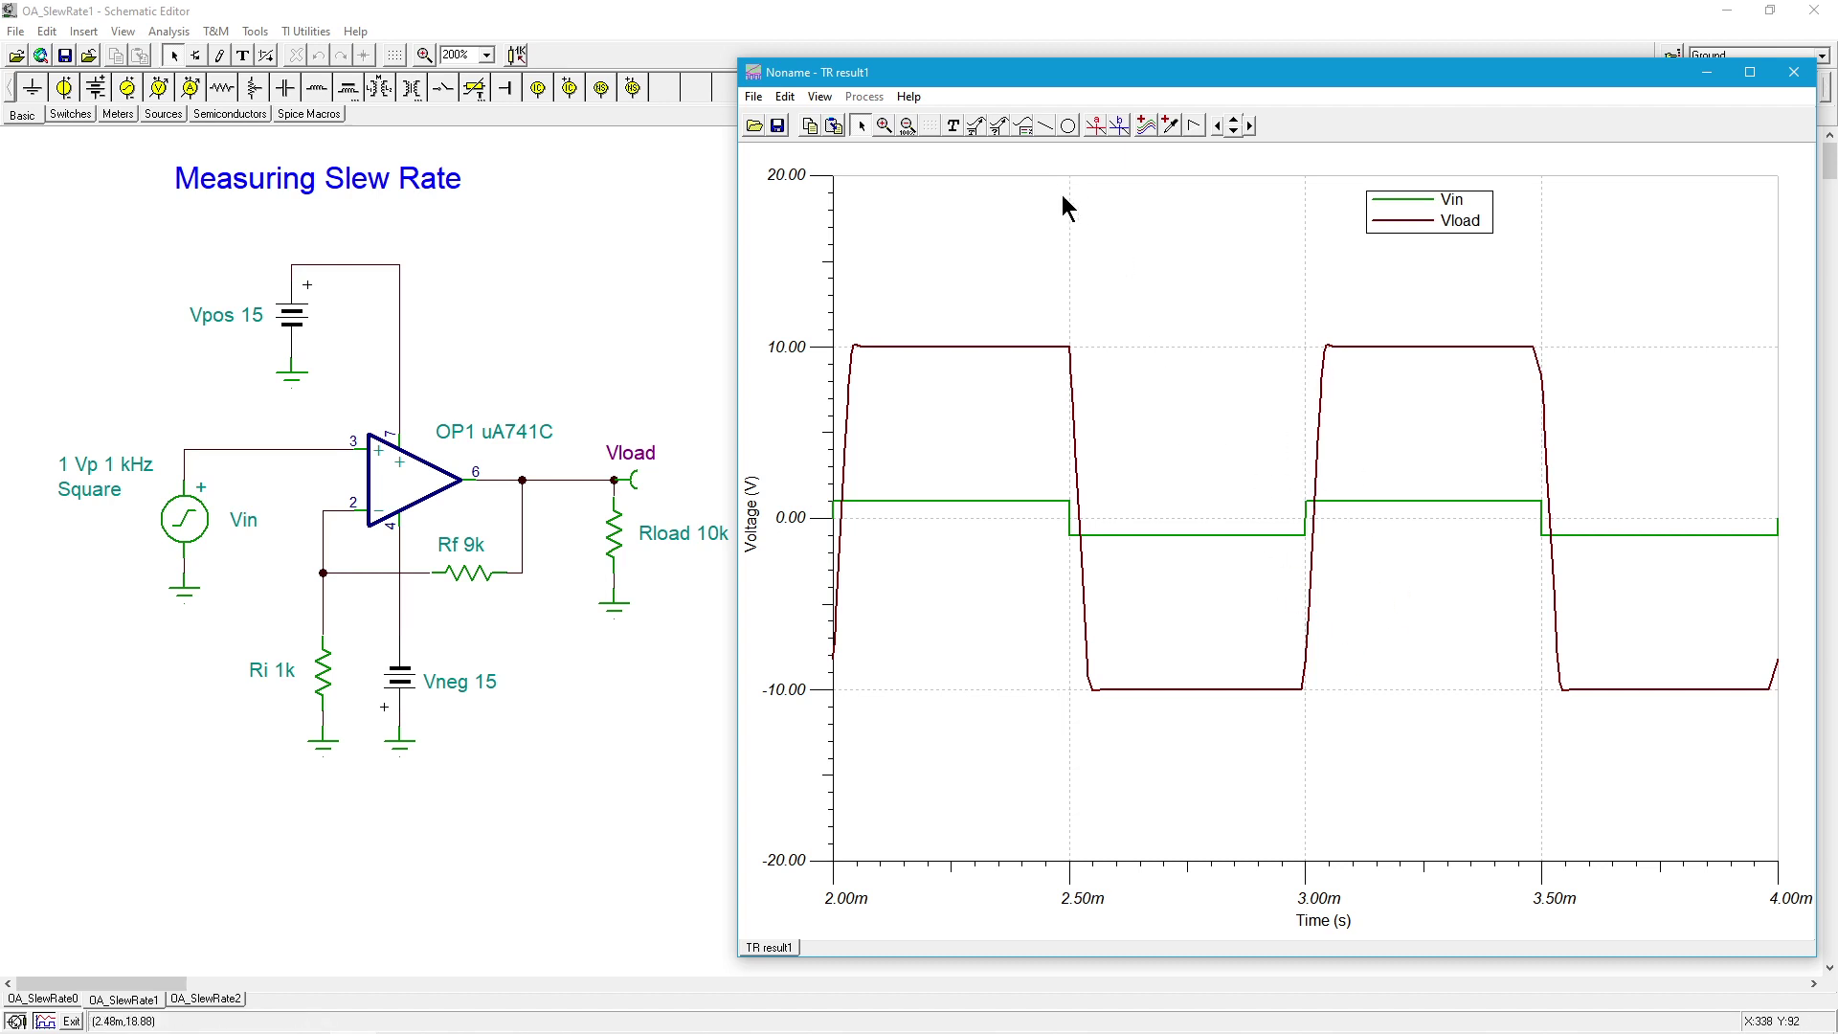
- Zoom into the Vload rising edge near 3.00m, spanning about 2.80m to 3.20m
left_click(883, 127)
left_click_drag(1249, 330, 1355, 721)
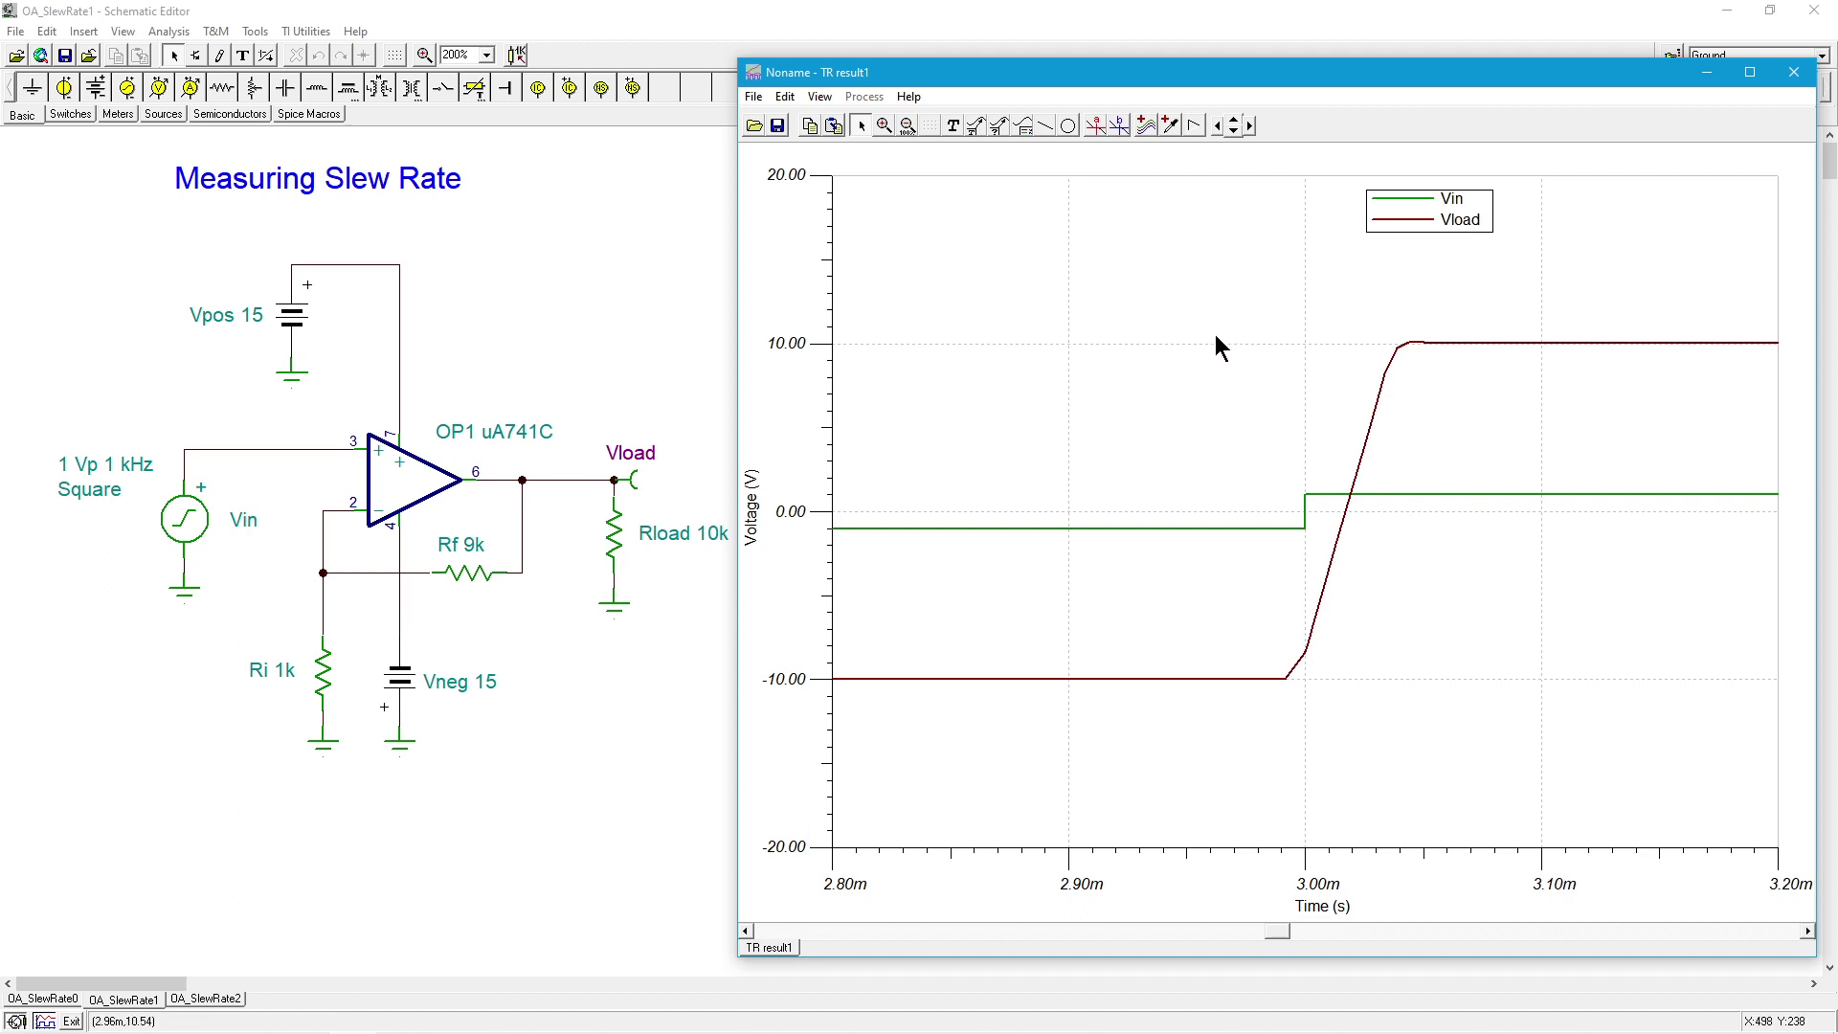
- Set cursors a and b on Vload's rising edge, reading 9.9724 V over 20.2429u s
left_click(1099, 121)
left_click(1374, 413)
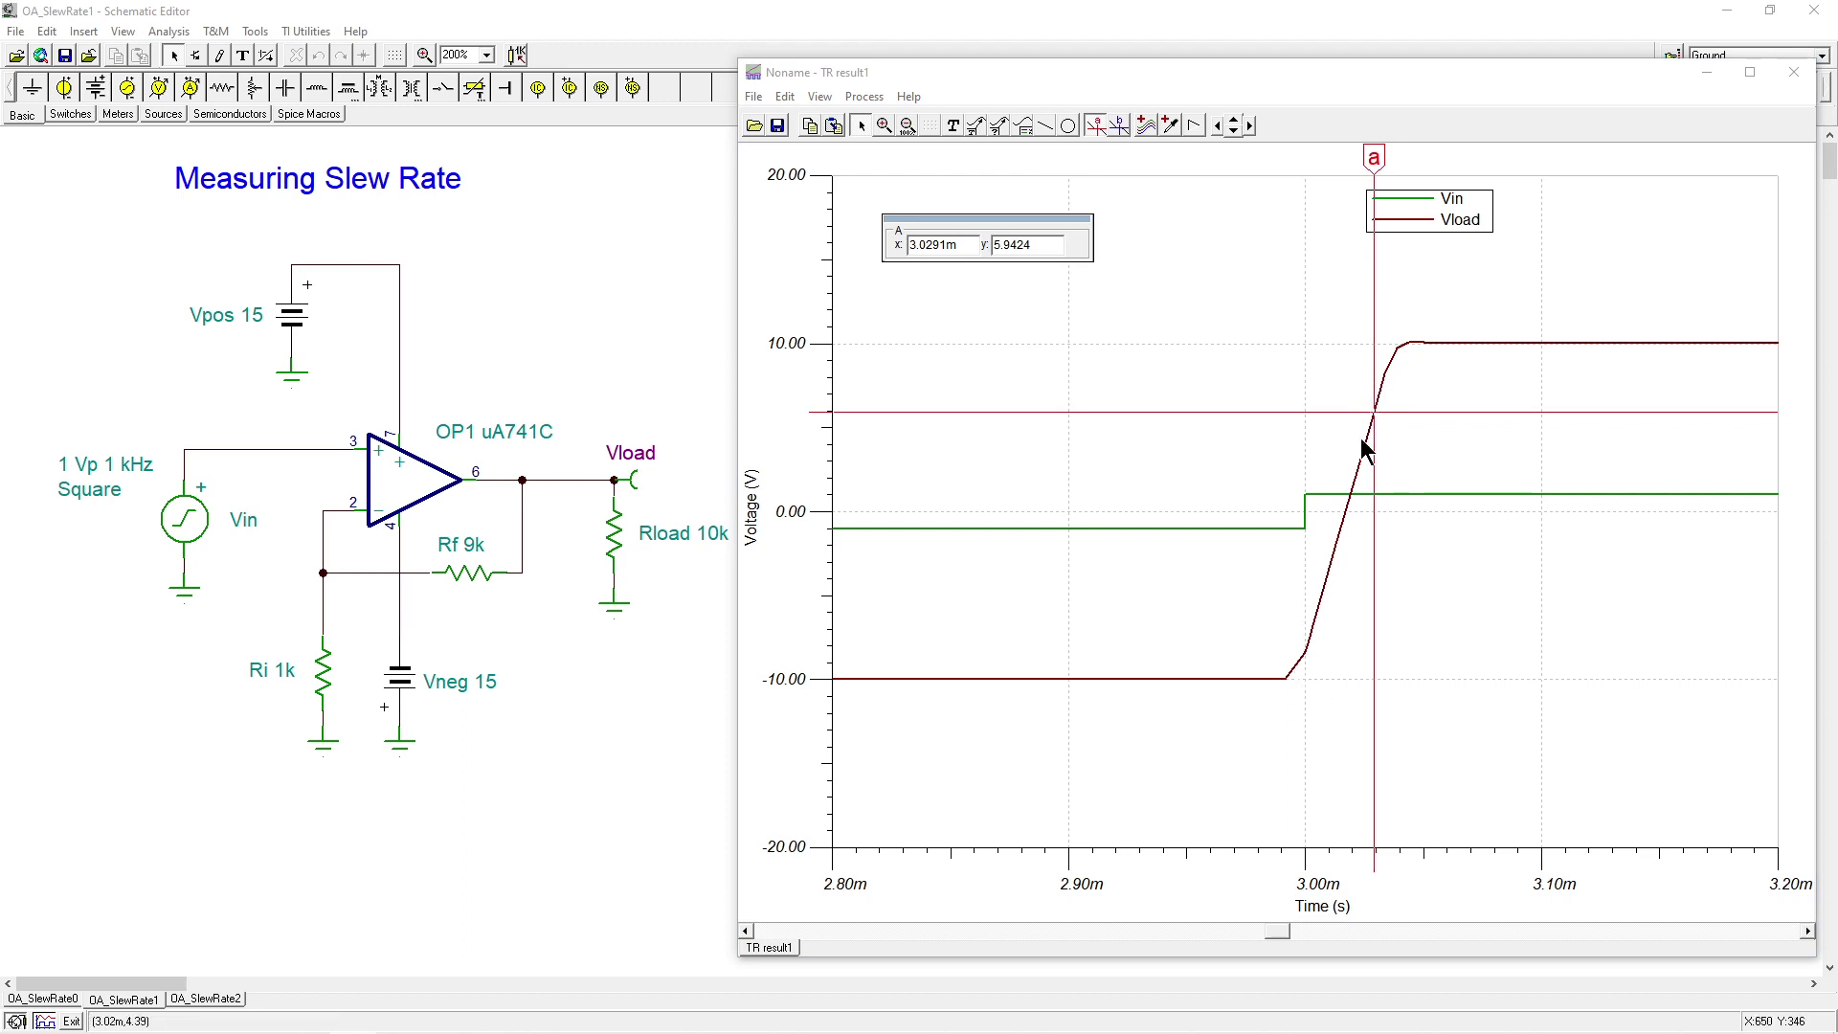
left_click(1117, 126)
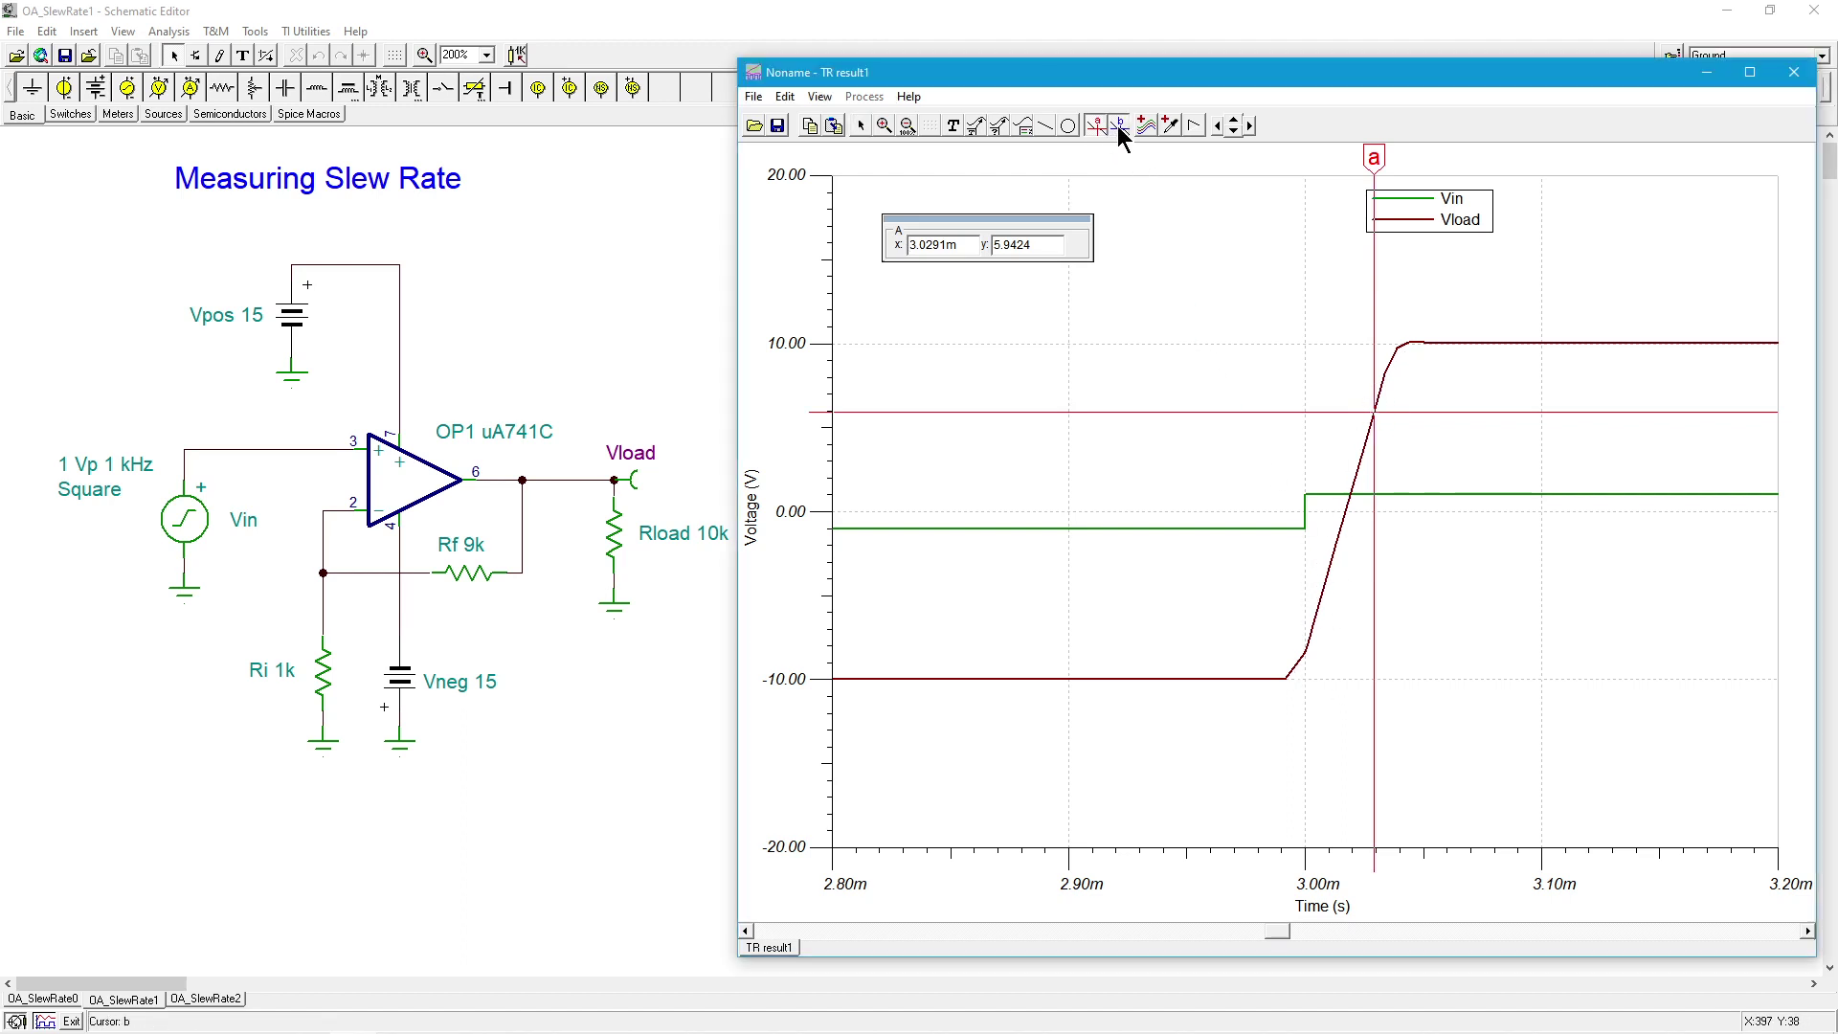
left_click(1316, 613)
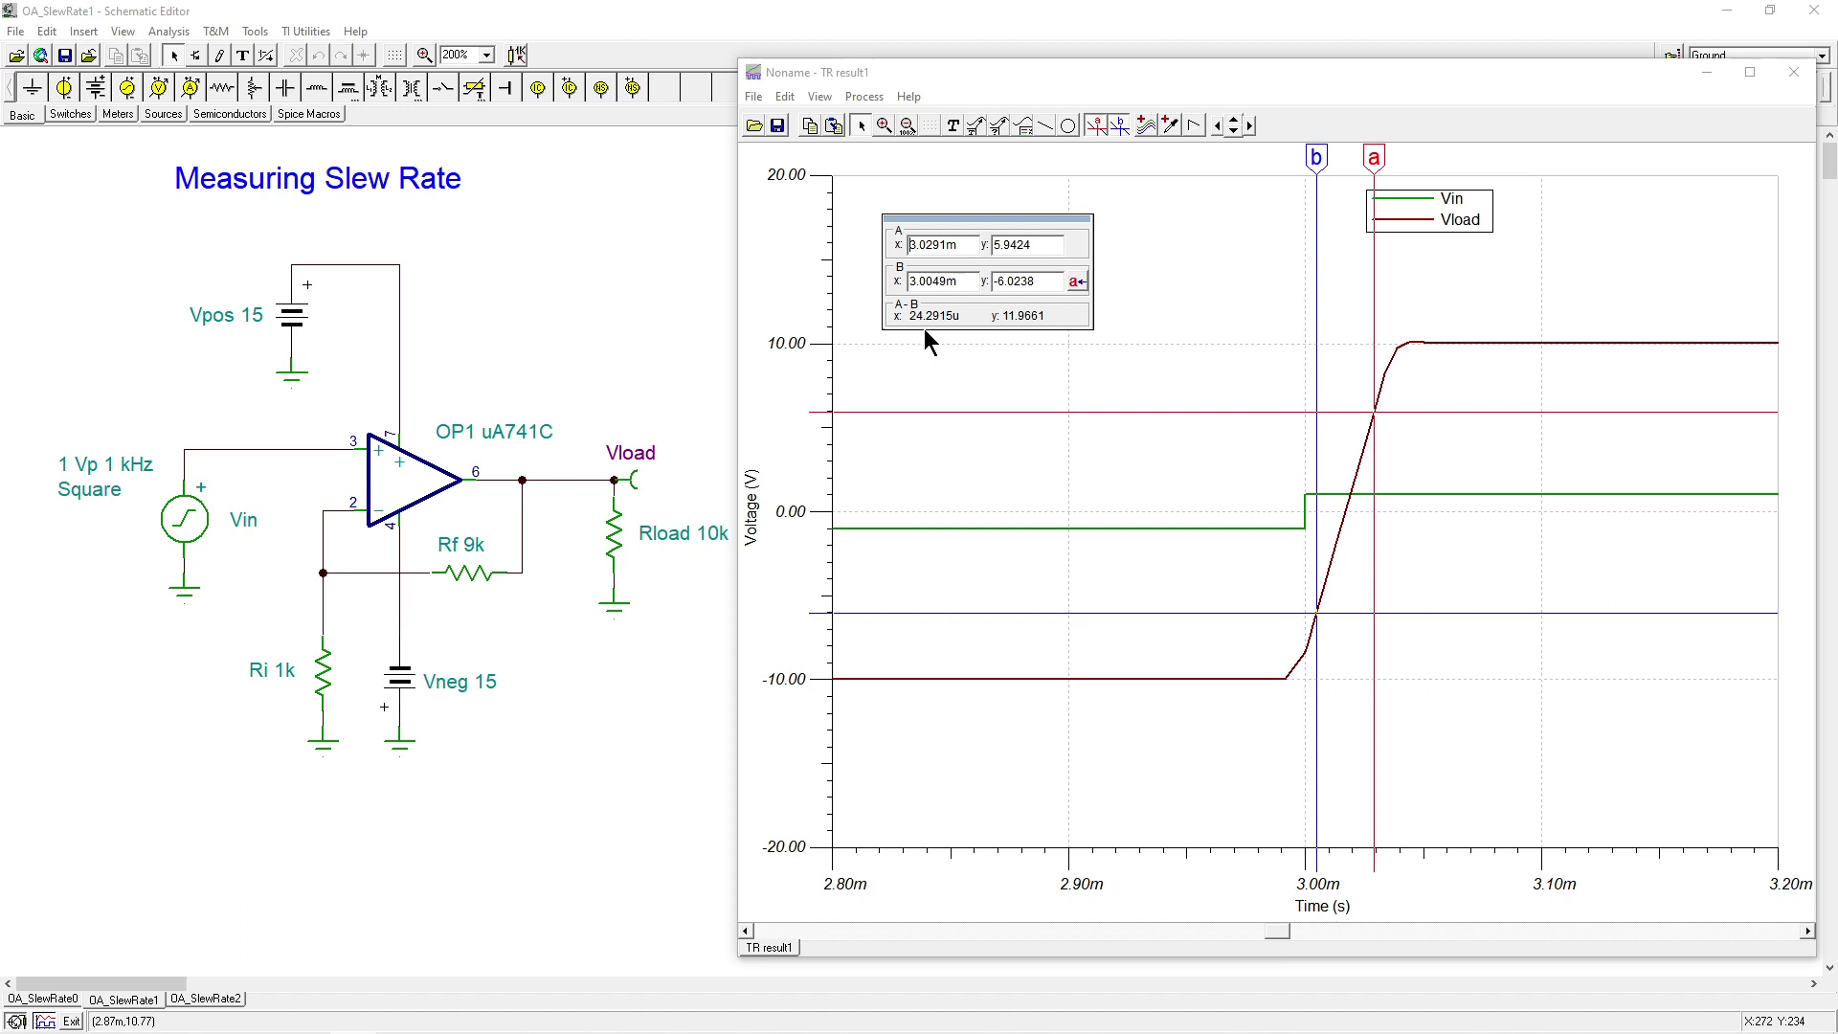
left_click_drag(1373, 159, 1363, 223)
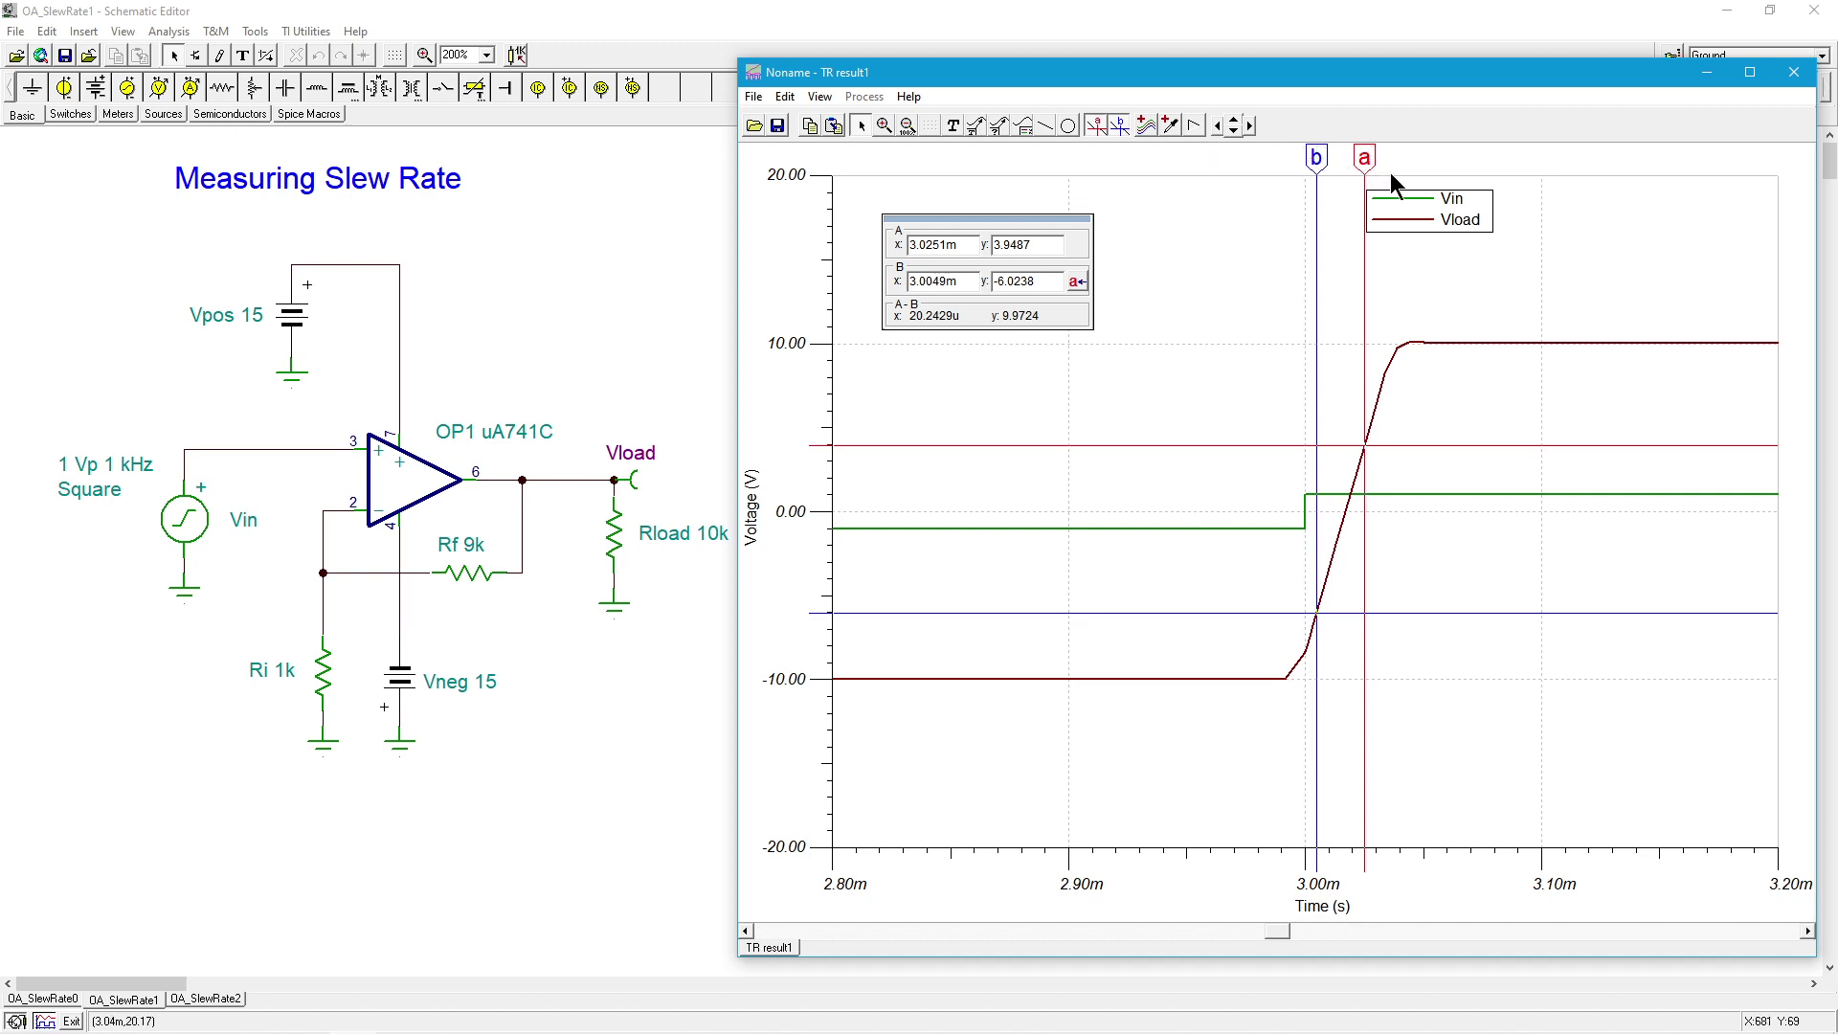
- Turn off cursors a and b and zoom back out to the full 2.00m–4.00m waveforms
left_click(1097, 127)
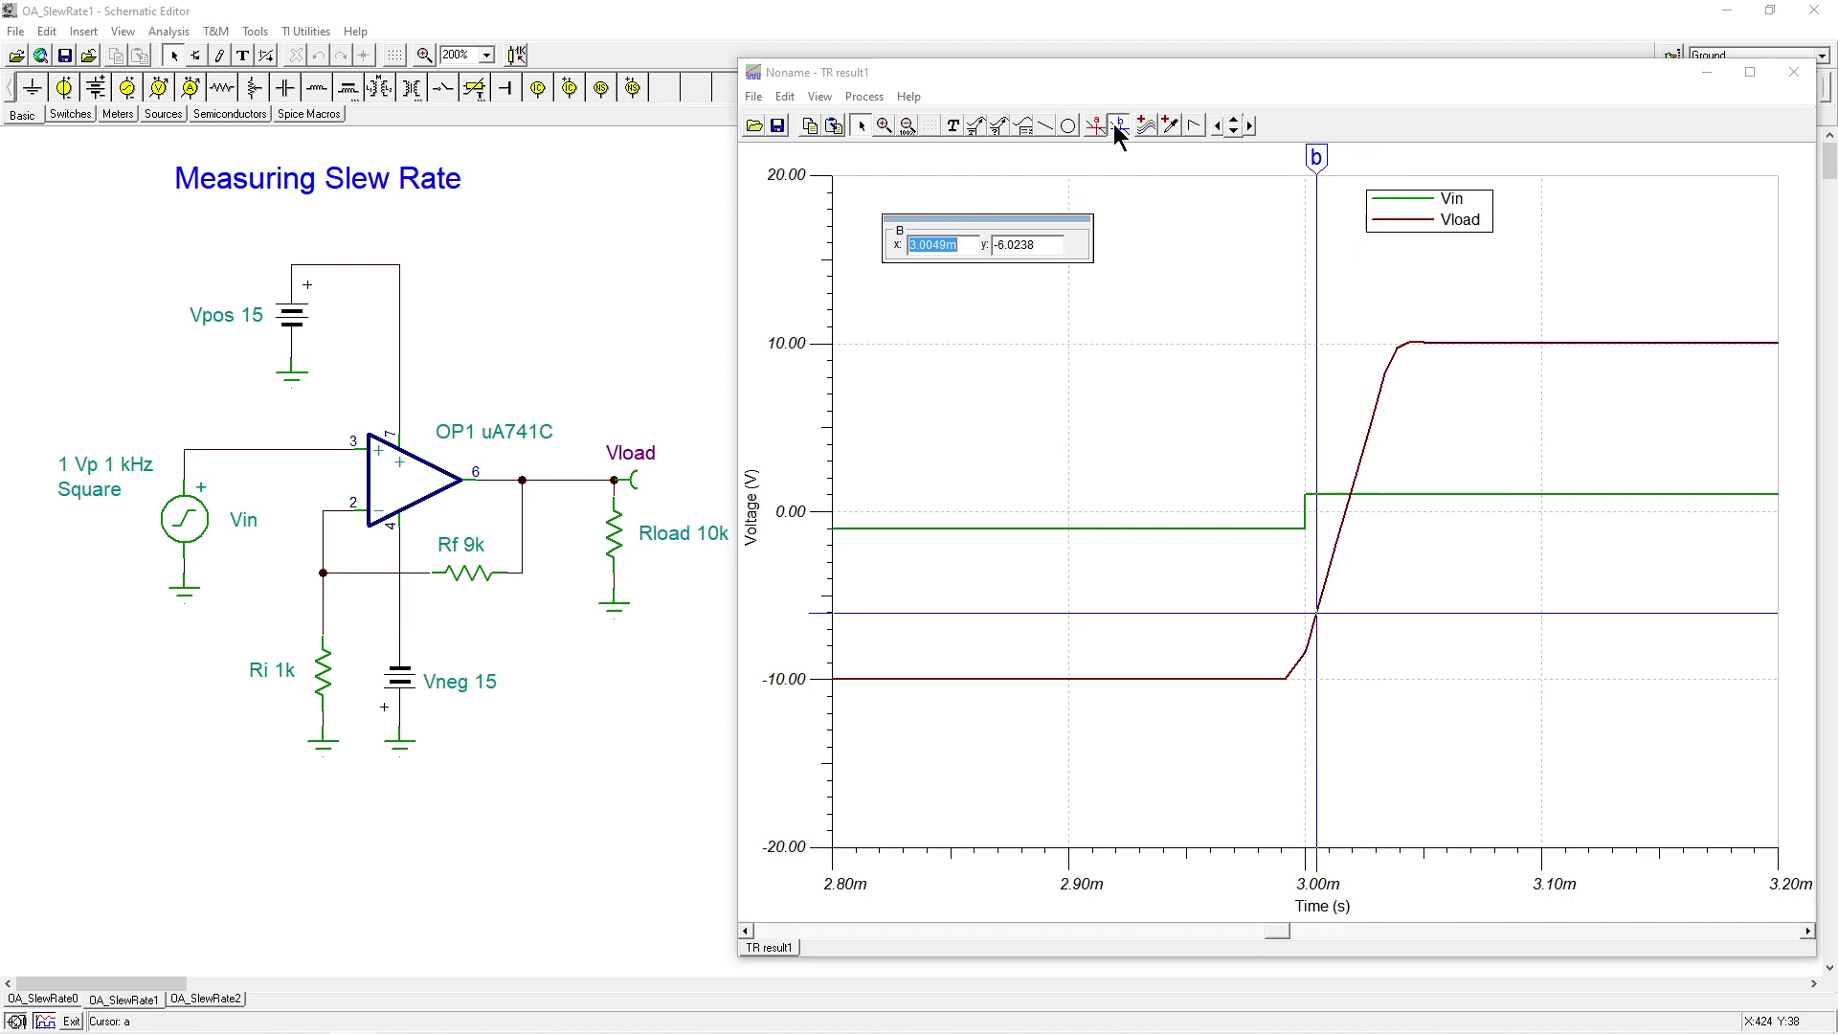
left_click(1116, 127)
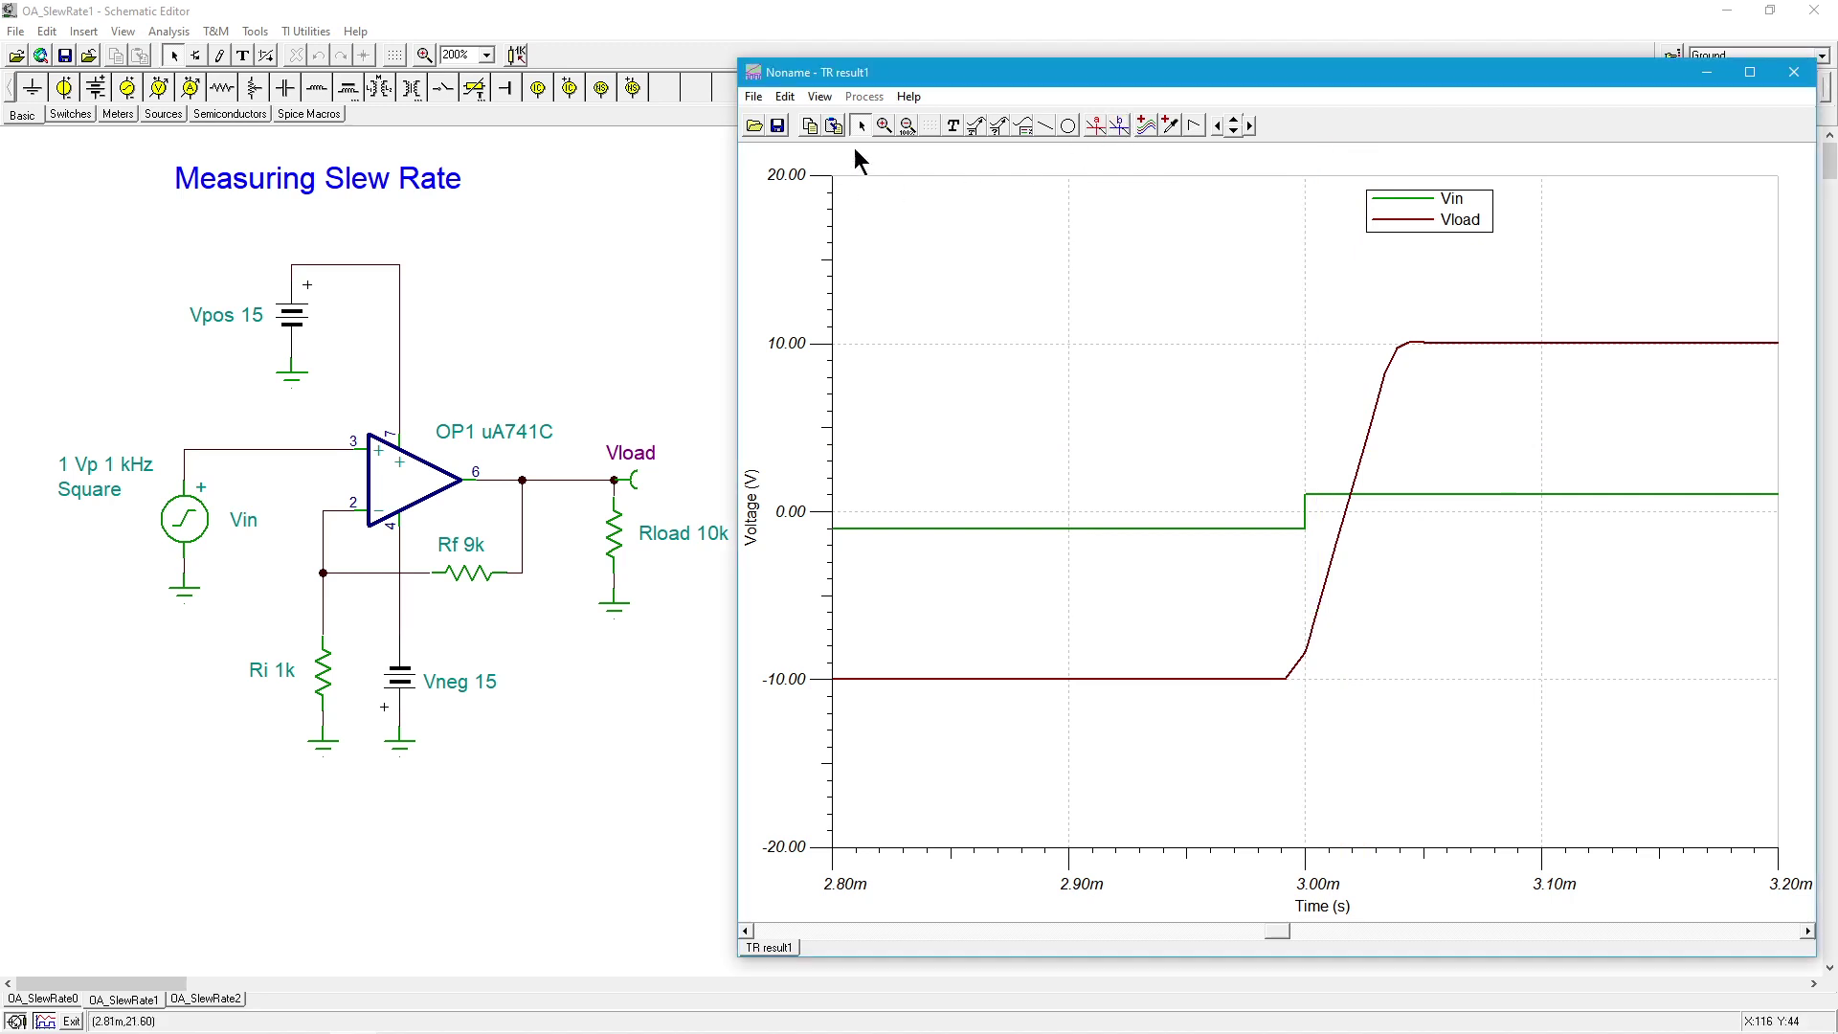
left_click(906, 127)
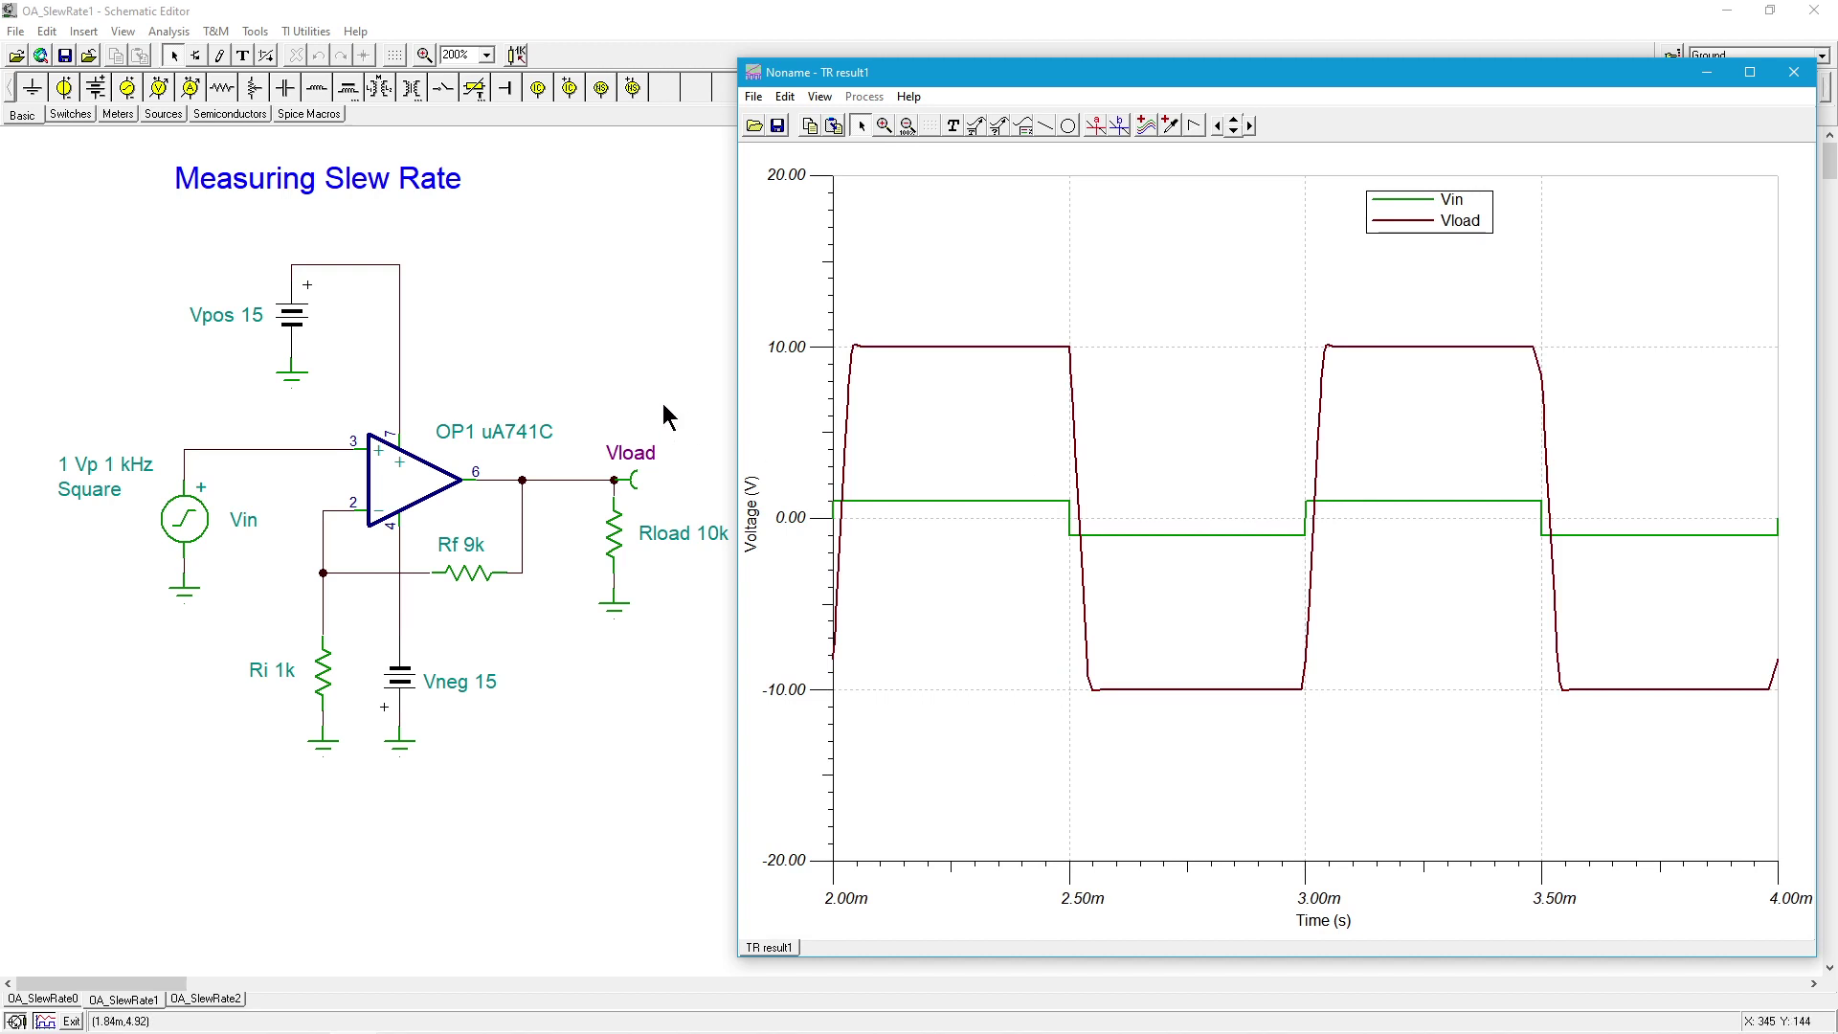
- Replace op-amp OP1's uA741C type with the TL081C model from the catalog
double_click(427, 489)
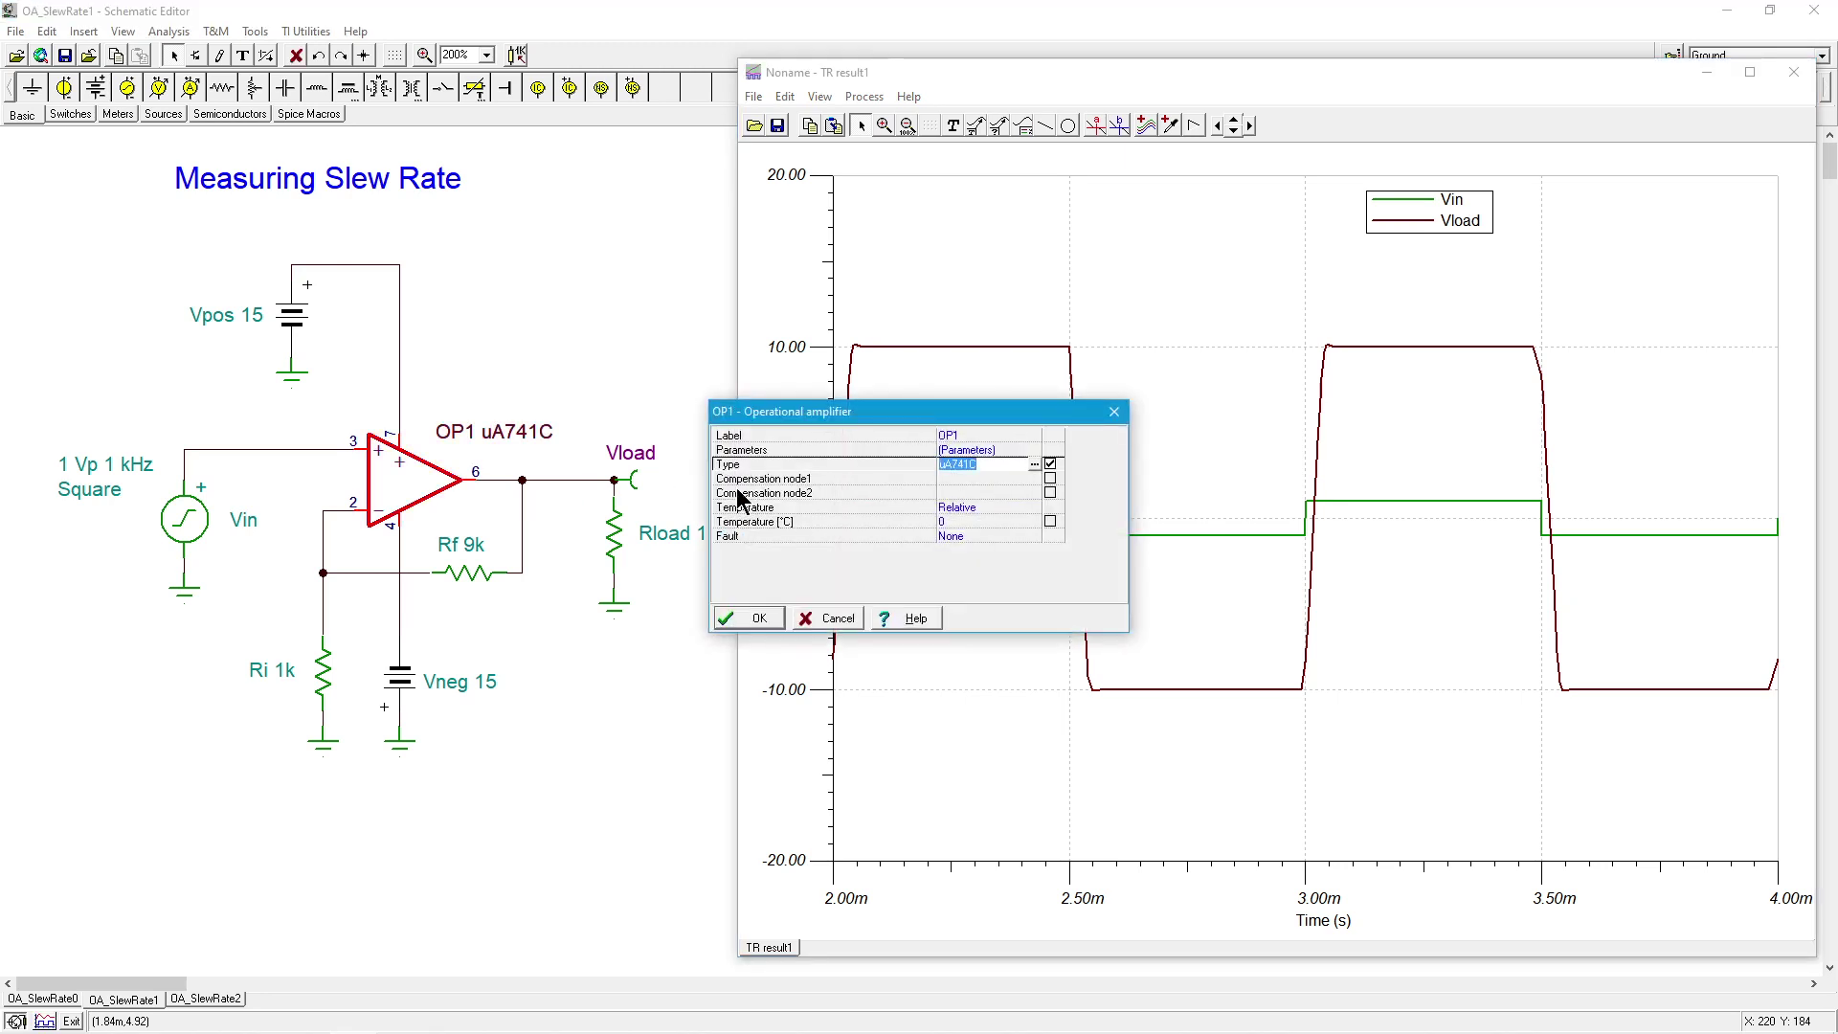
left_click(1035, 465)
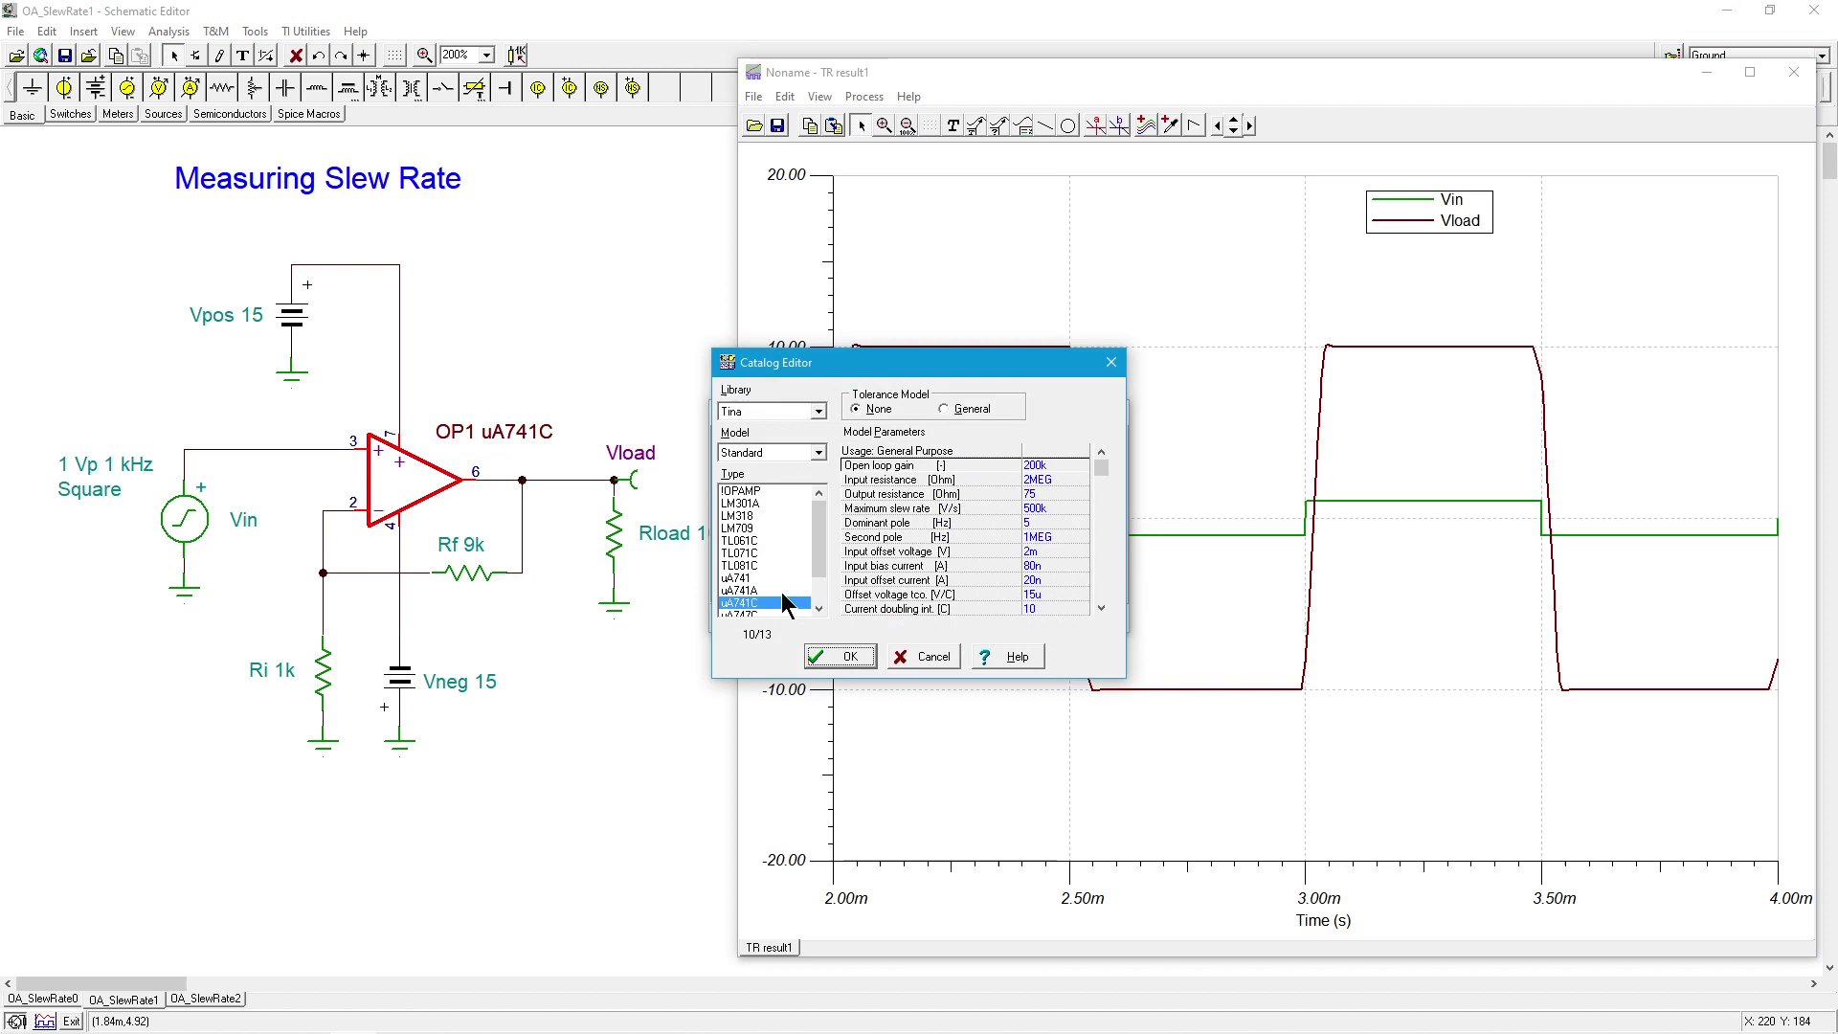
left_click(745, 566)
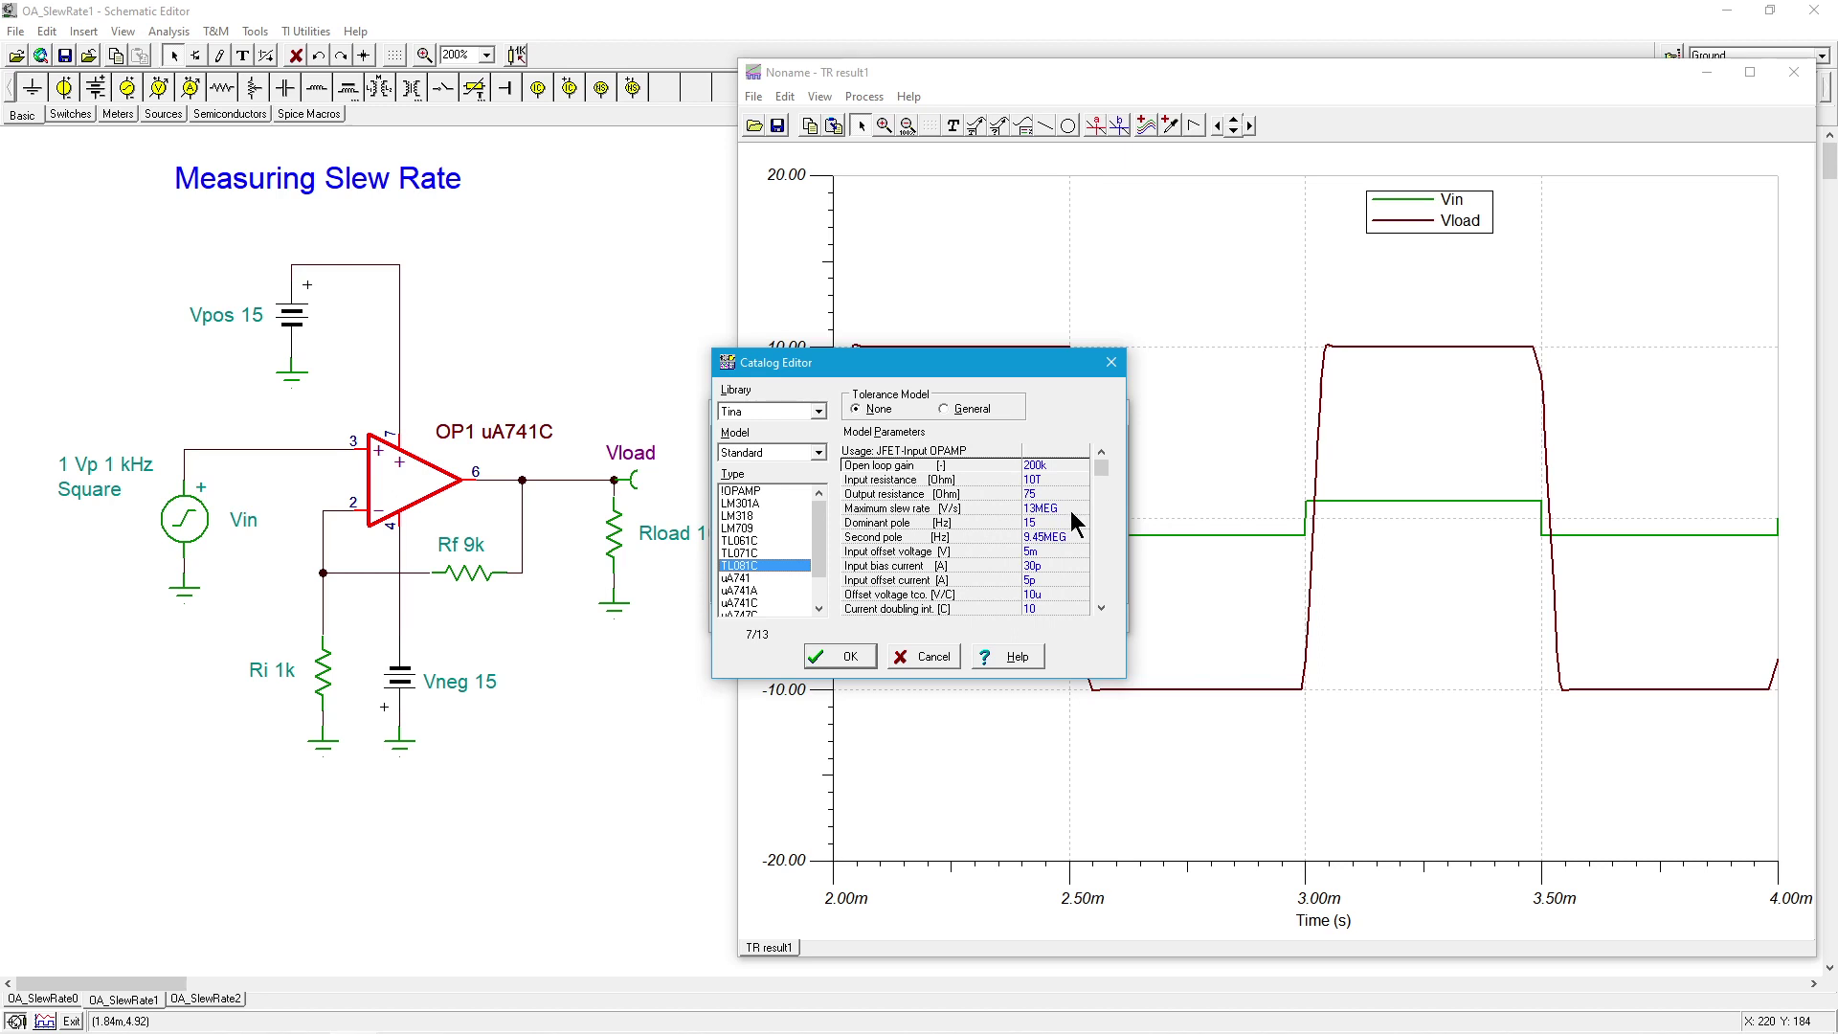
left_click(831, 657)
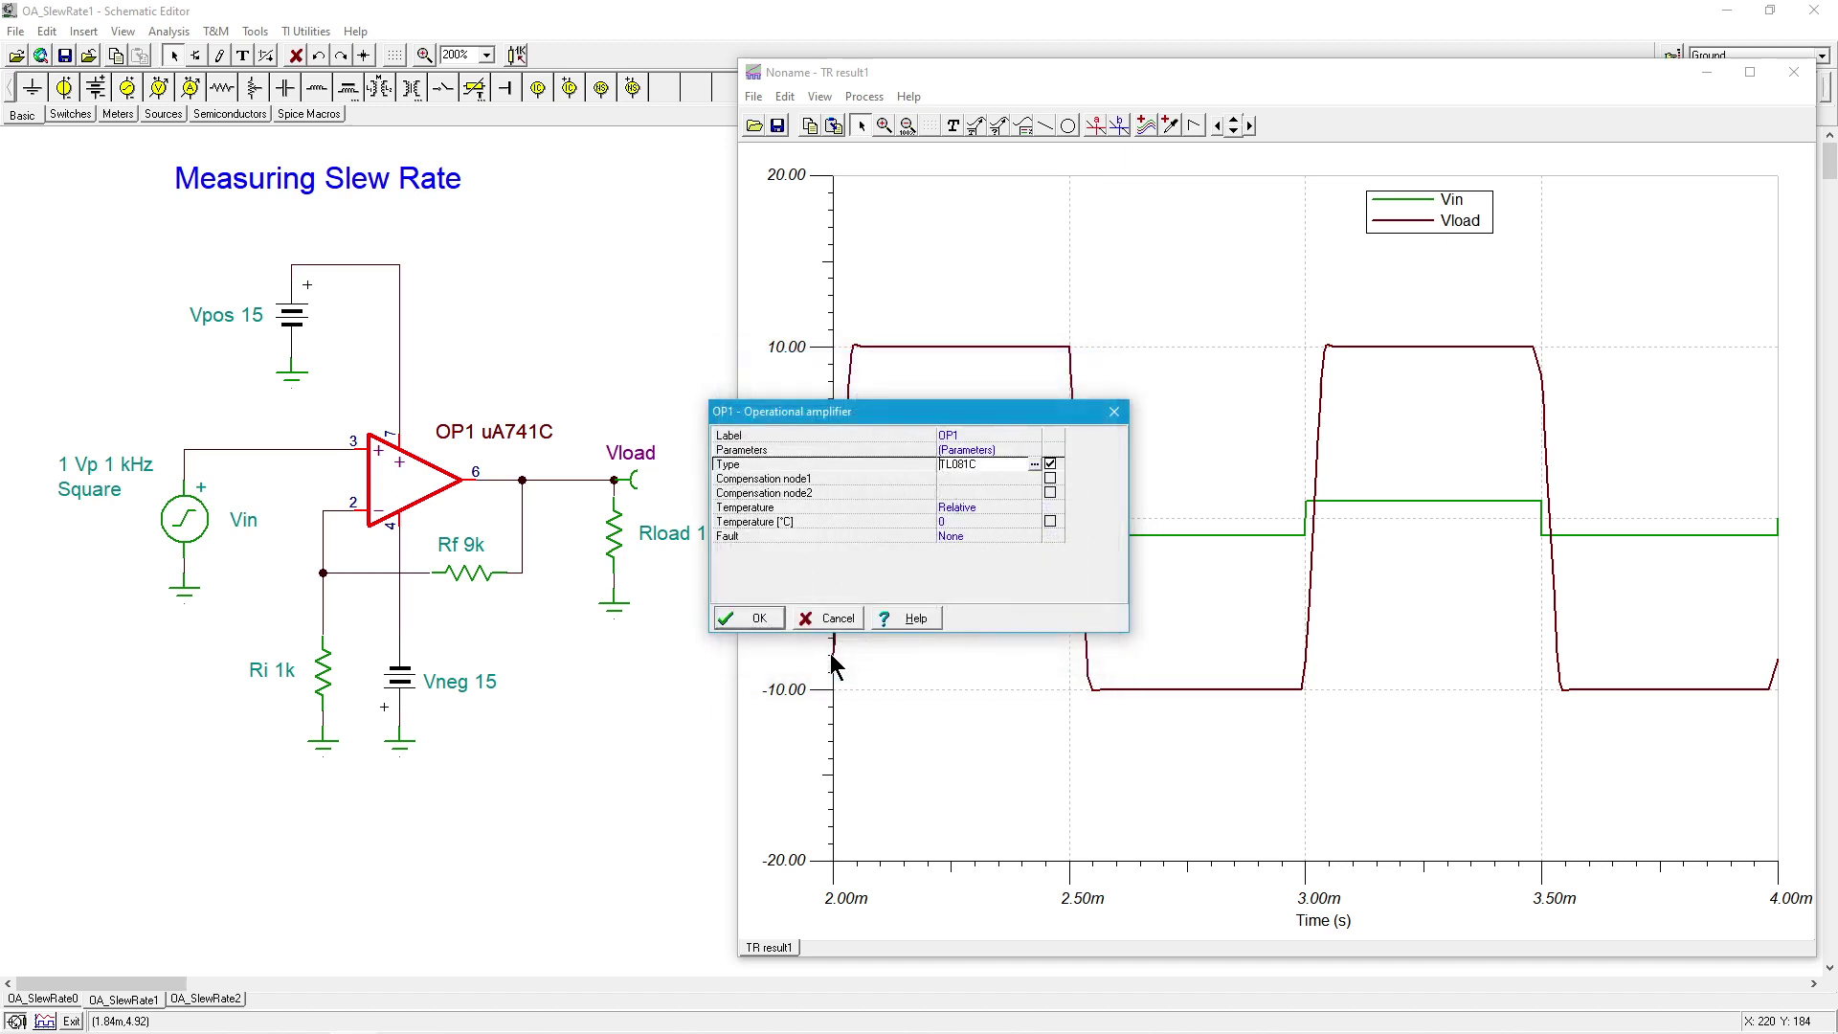
left_click(756, 623)
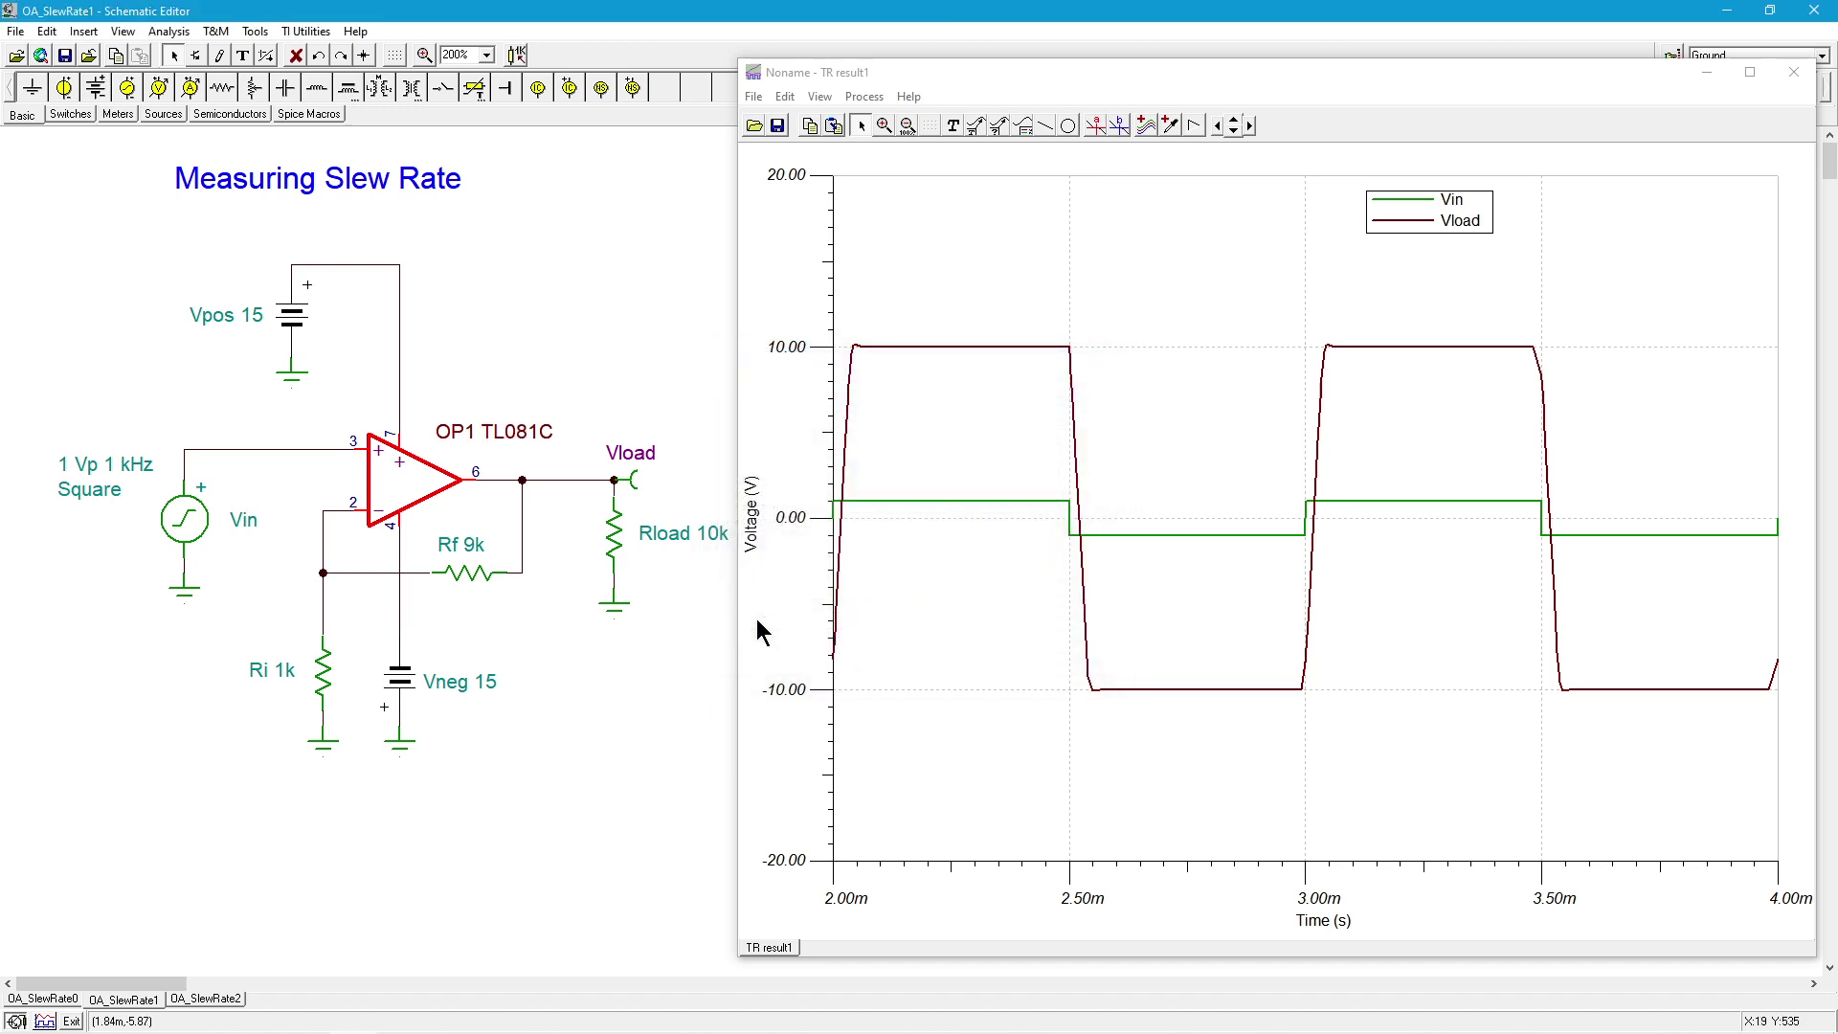
left_click(655, 662)
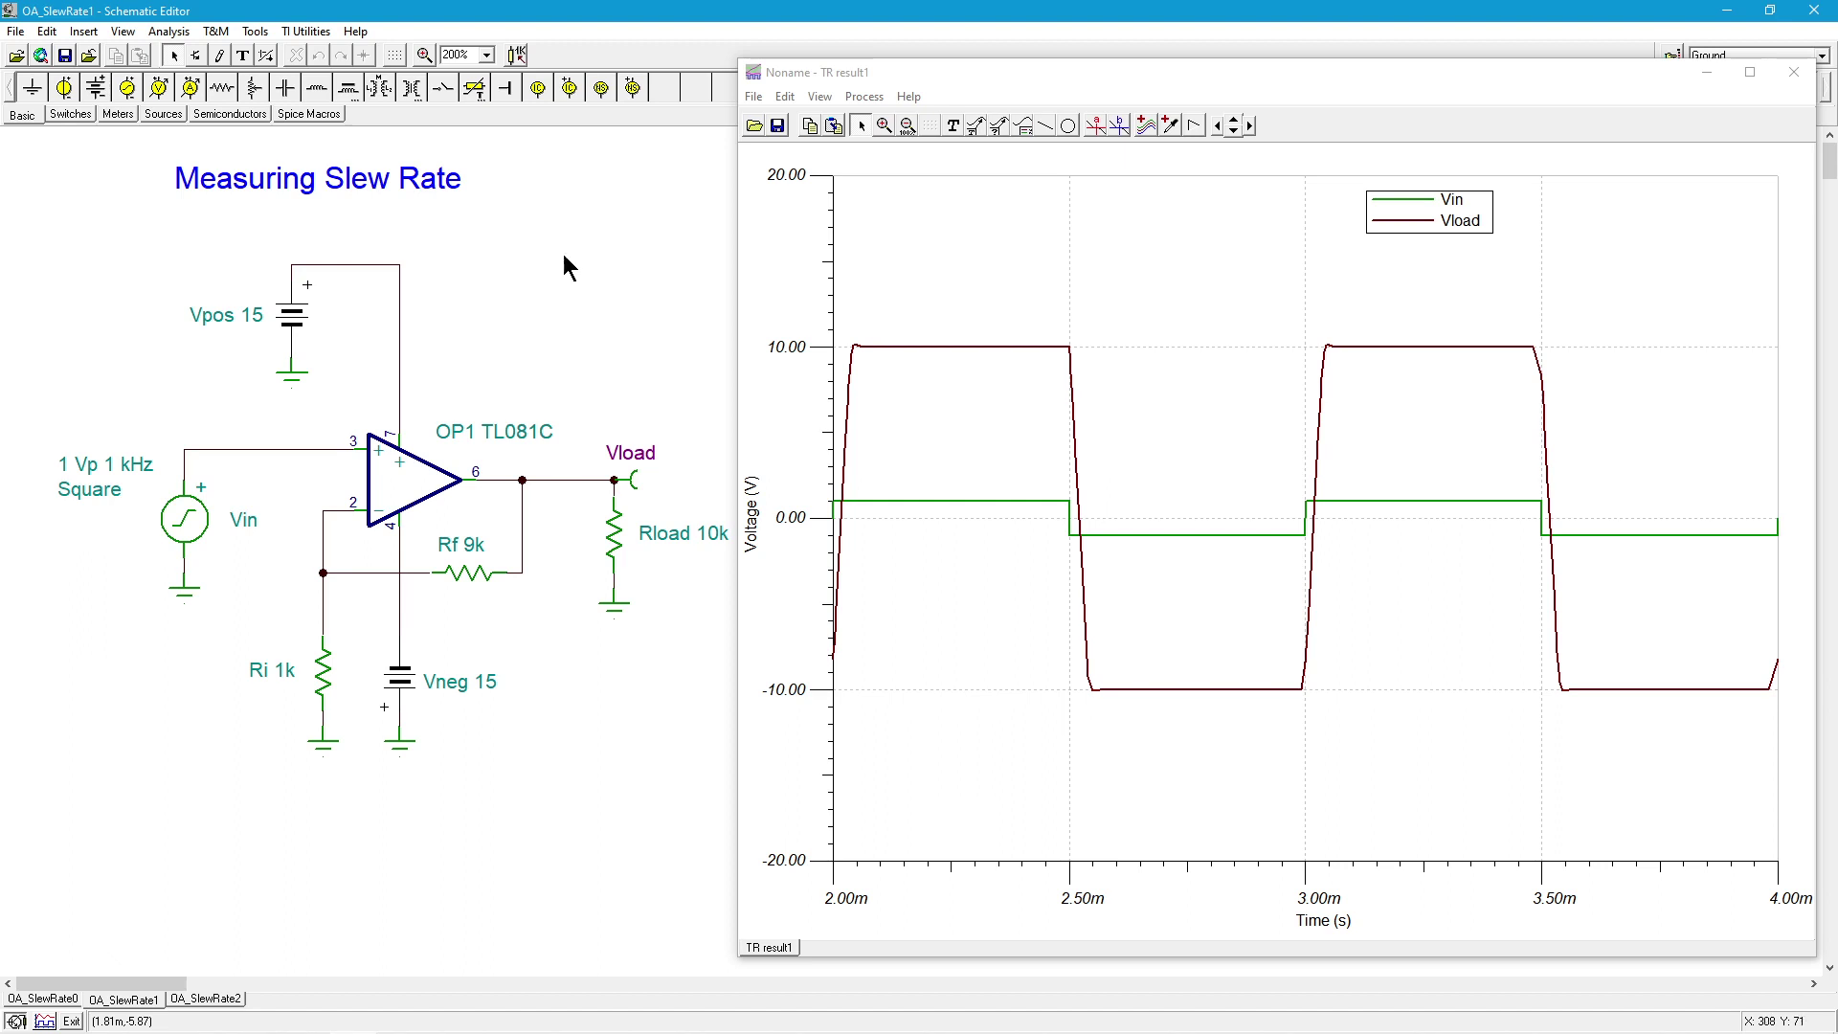
- Rerun the 2m–4m transient analysis with the TL081C and compare TR result2 against TR result1
left_click(168, 30)
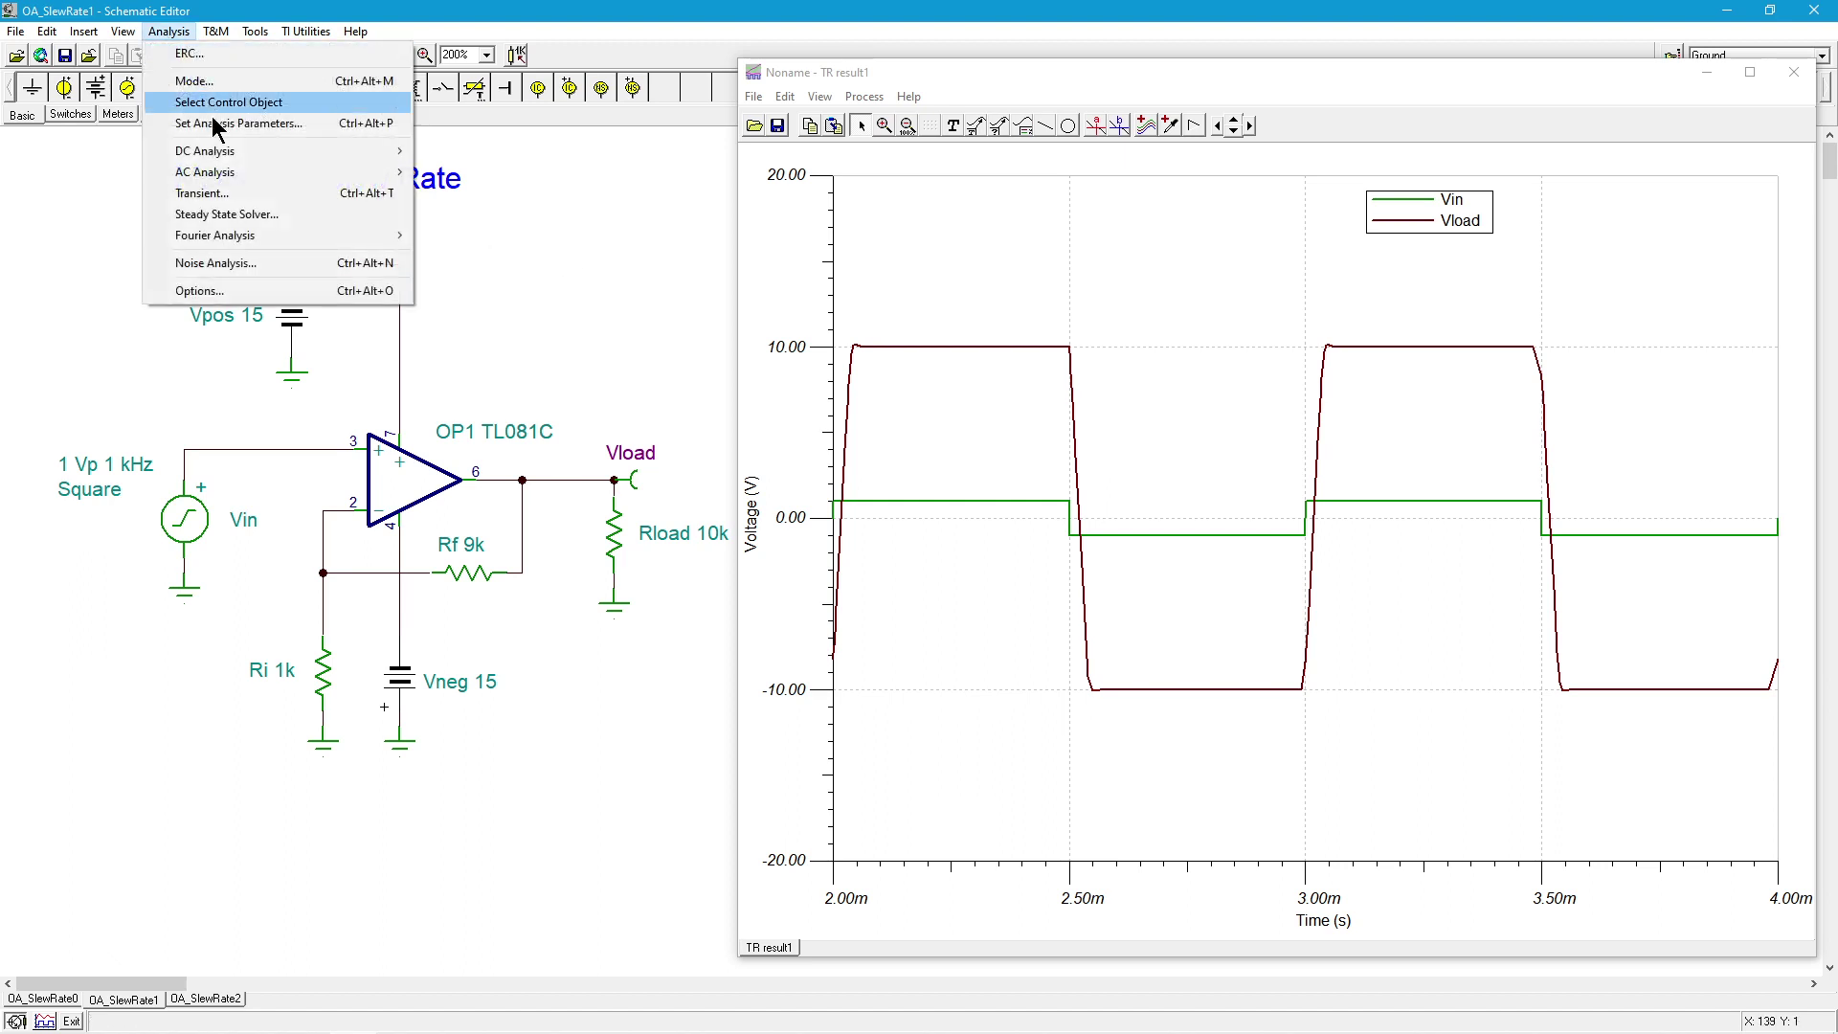
left_click(243, 193)
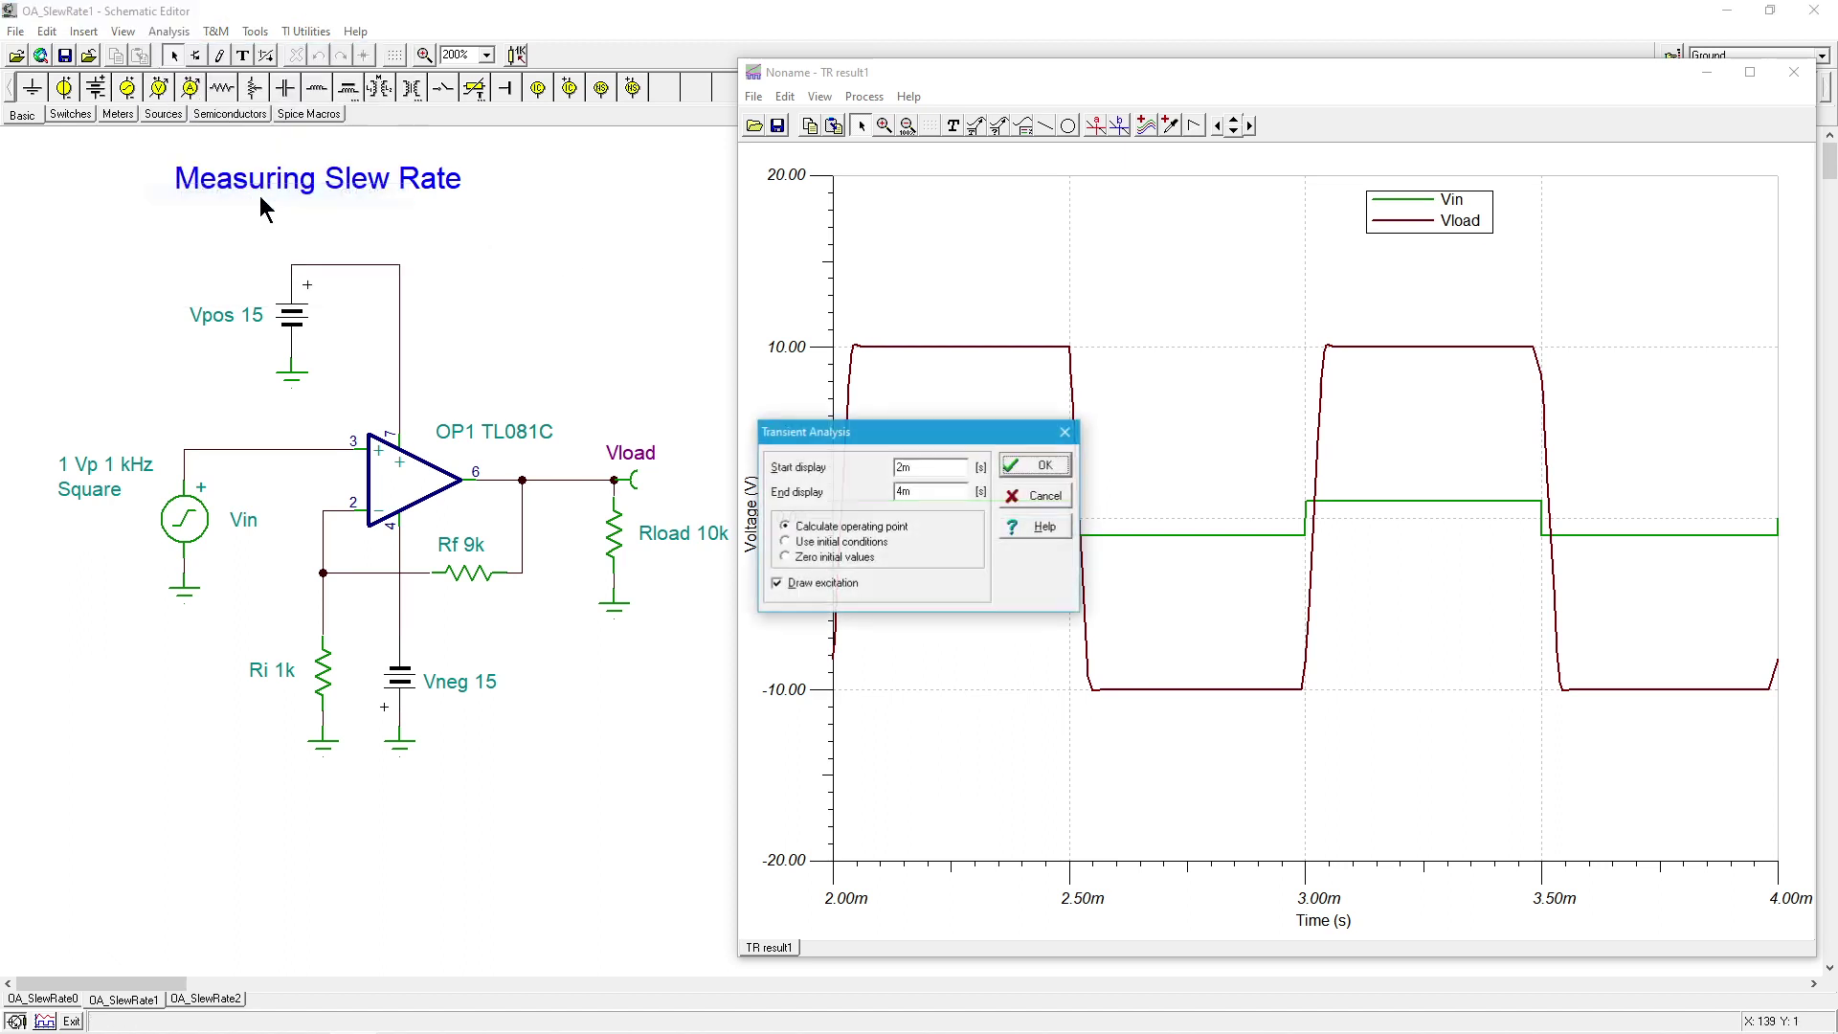
left_click(1047, 466)
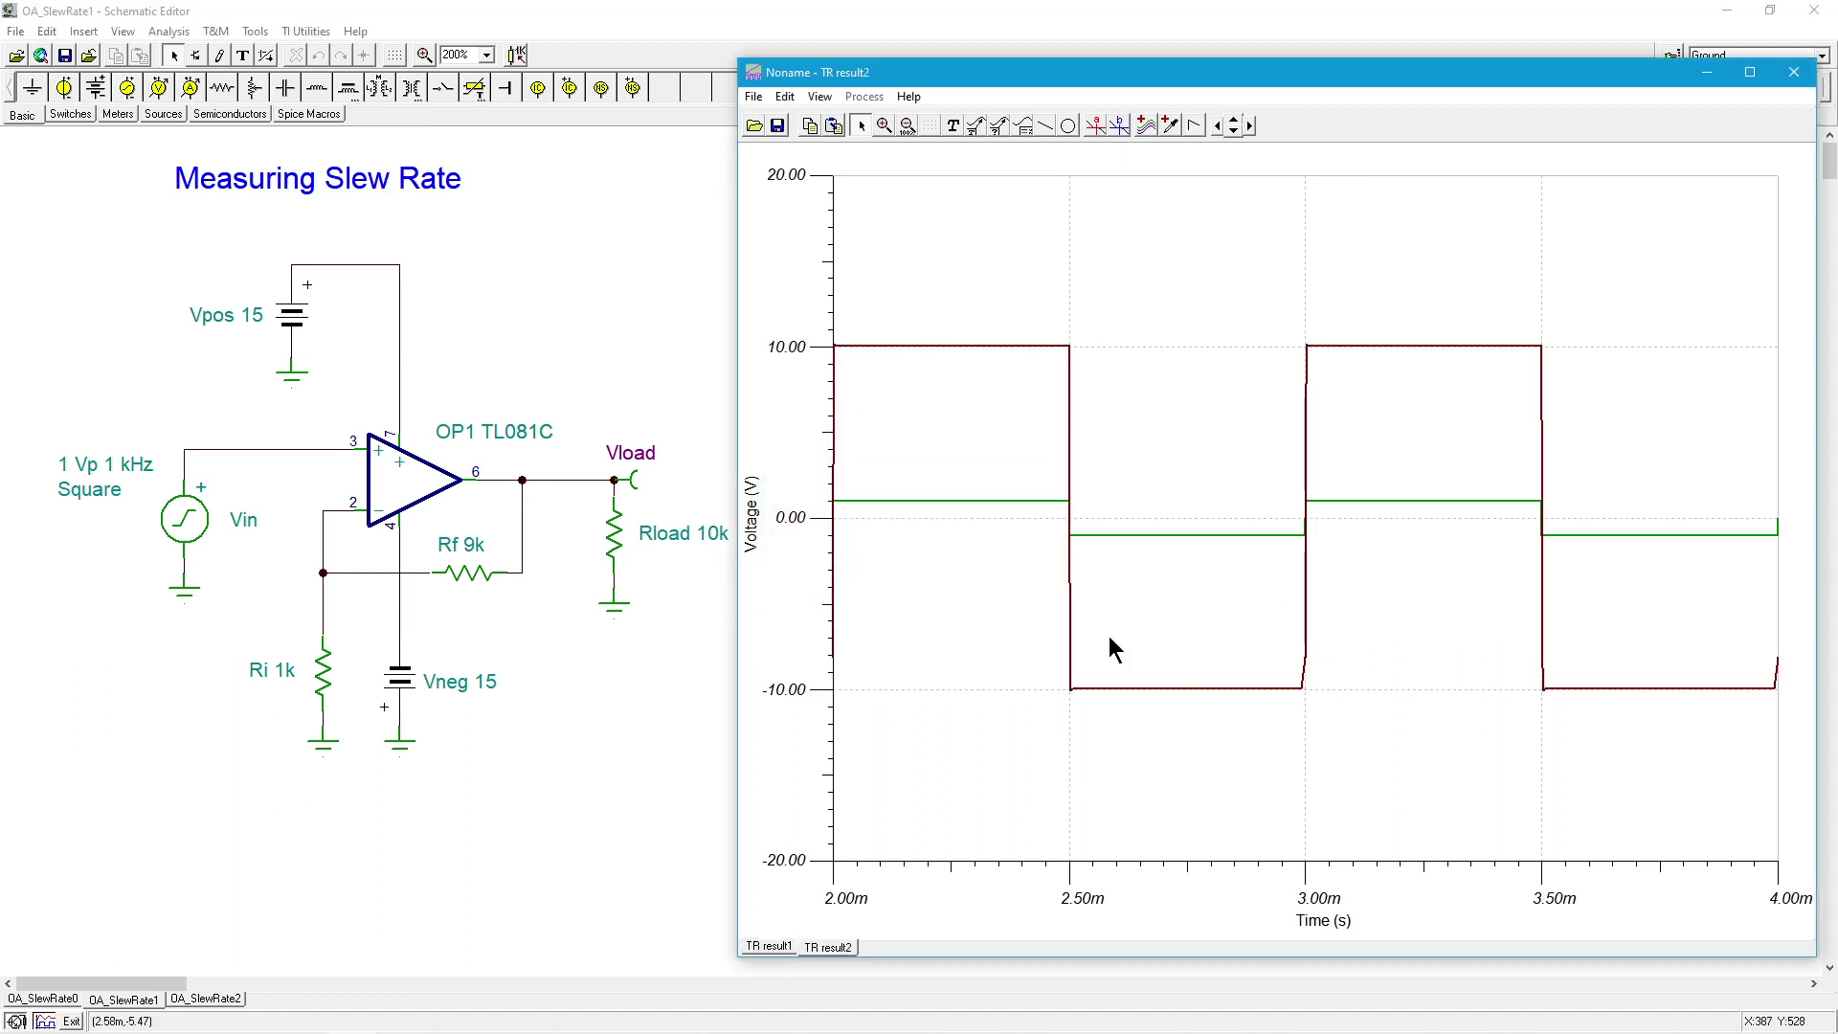
left_click(772, 944)
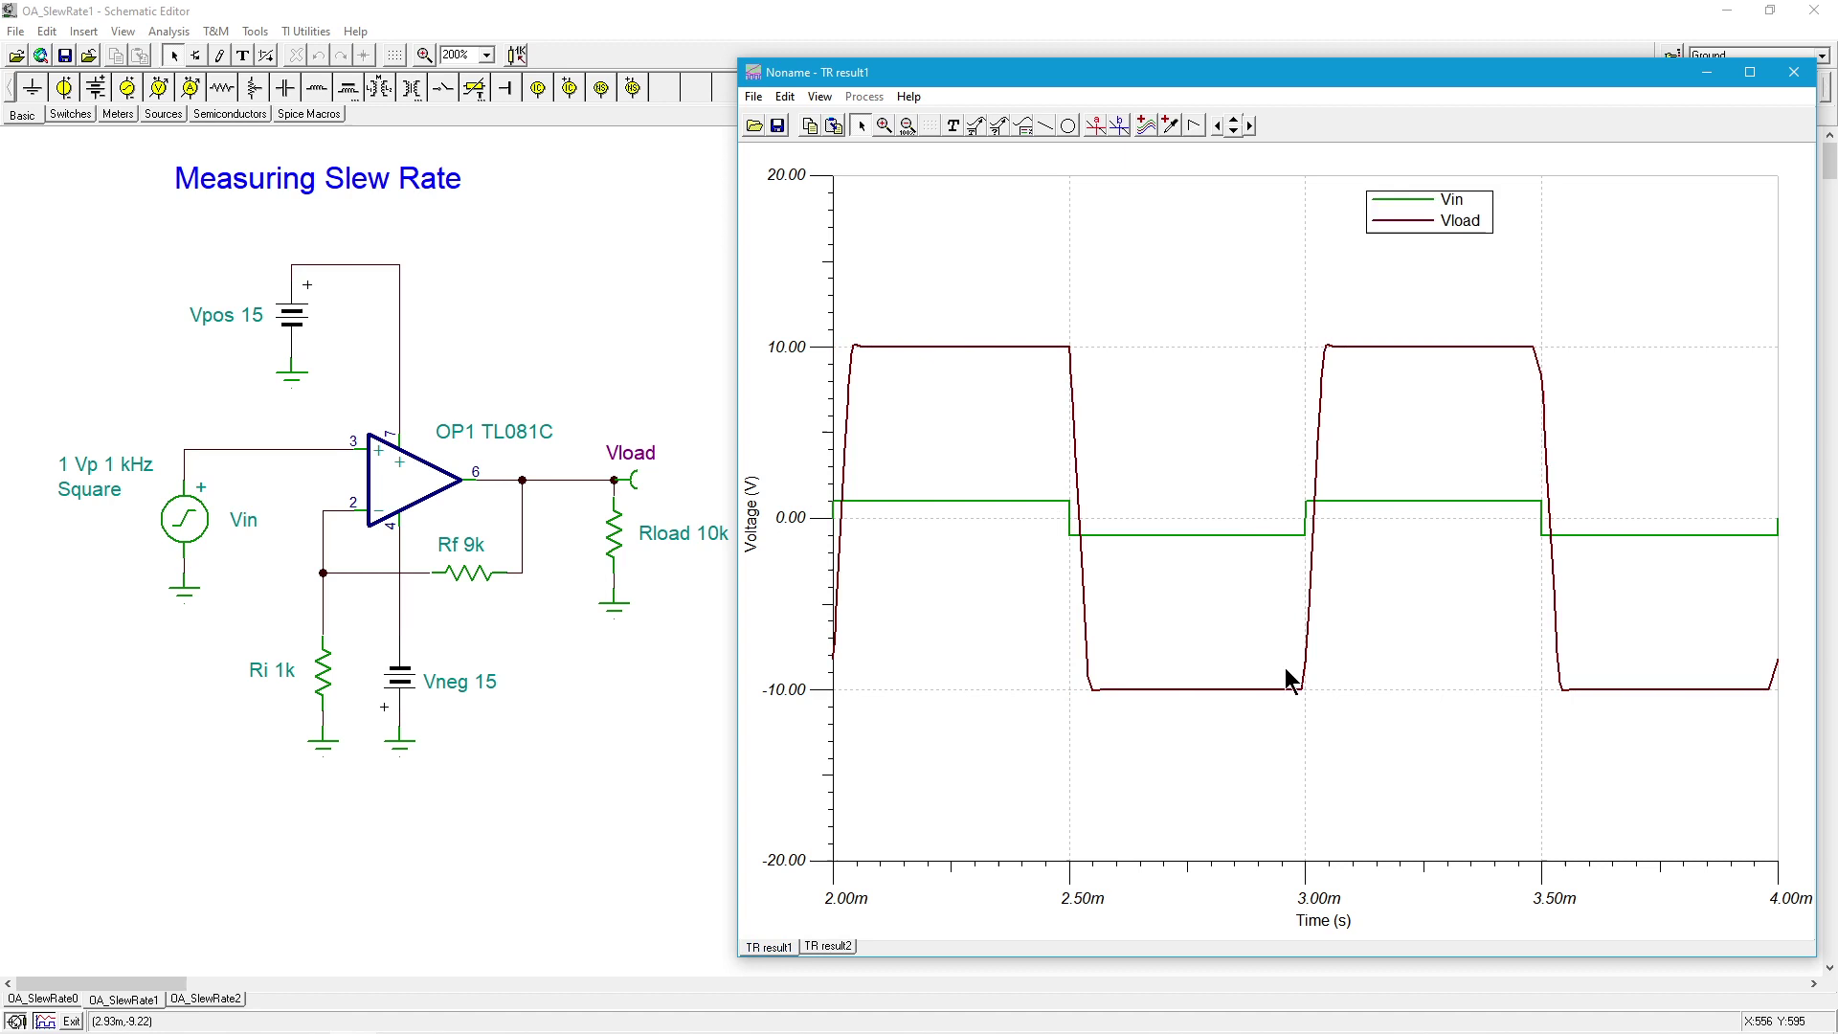
left_click(836, 945)
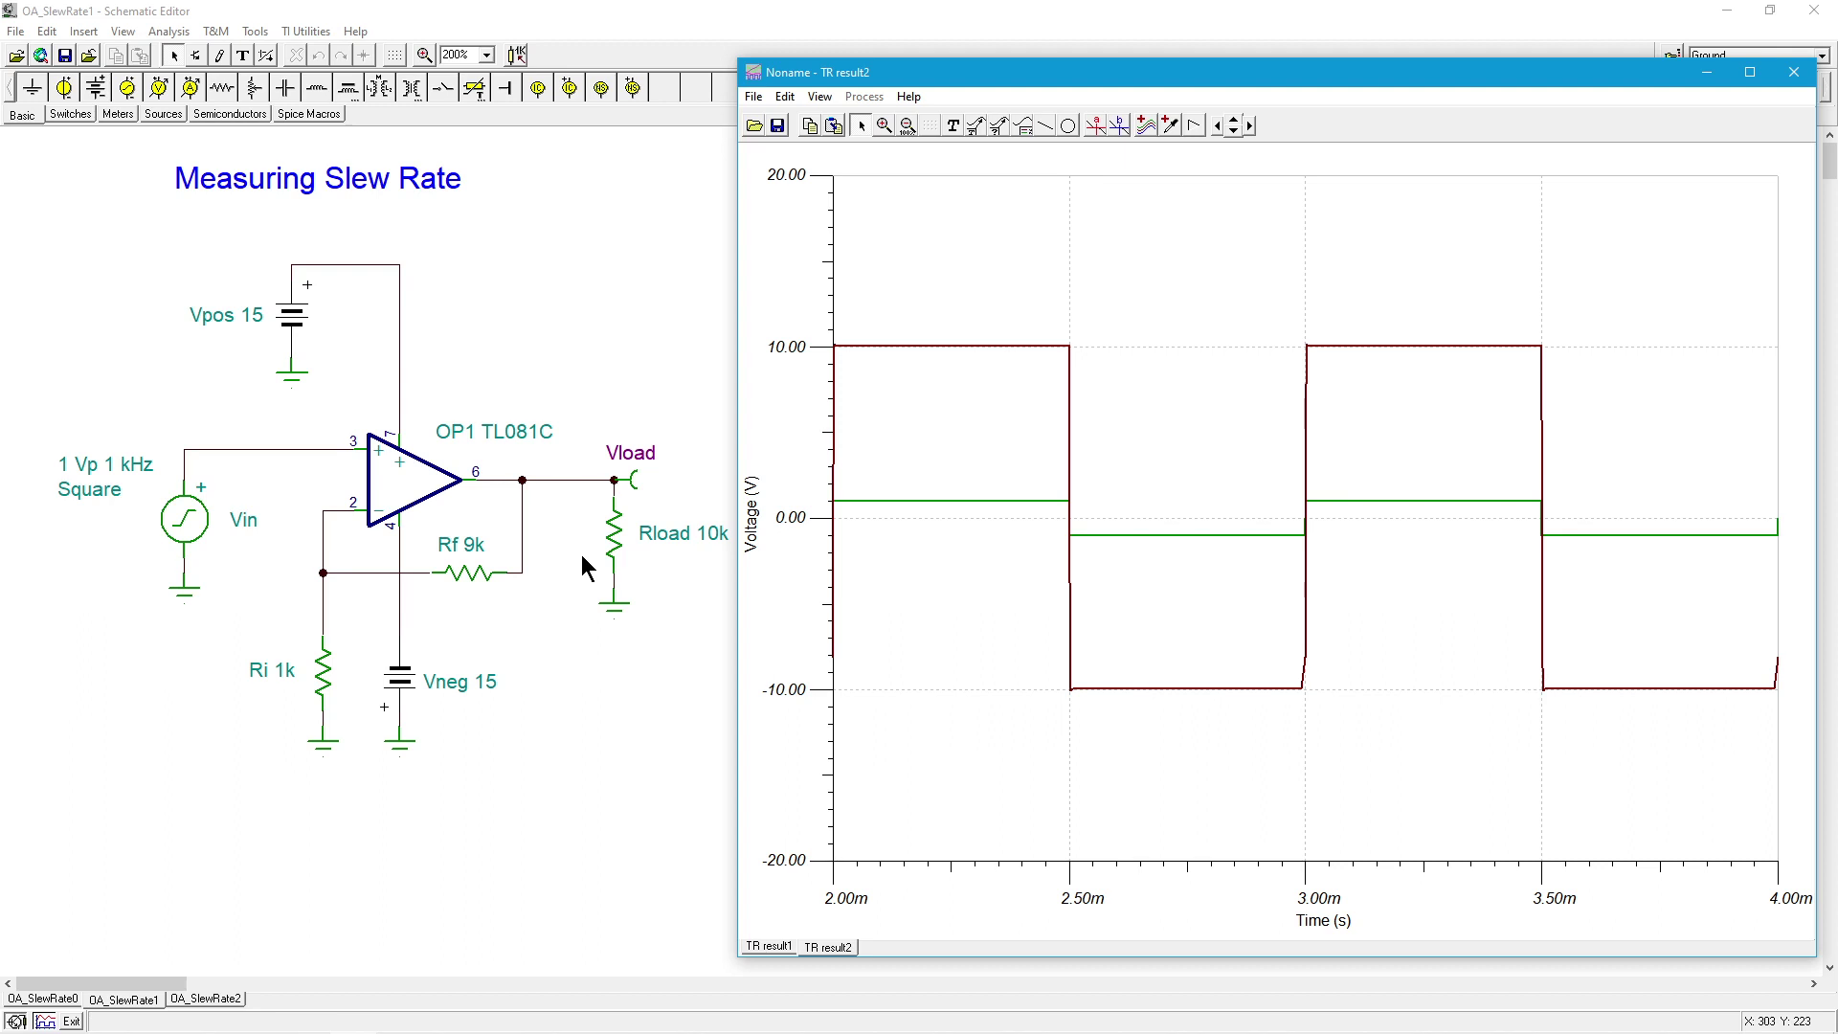
- Change the Vin square-wave source frequency to 10k Hz
double_click(190, 527)
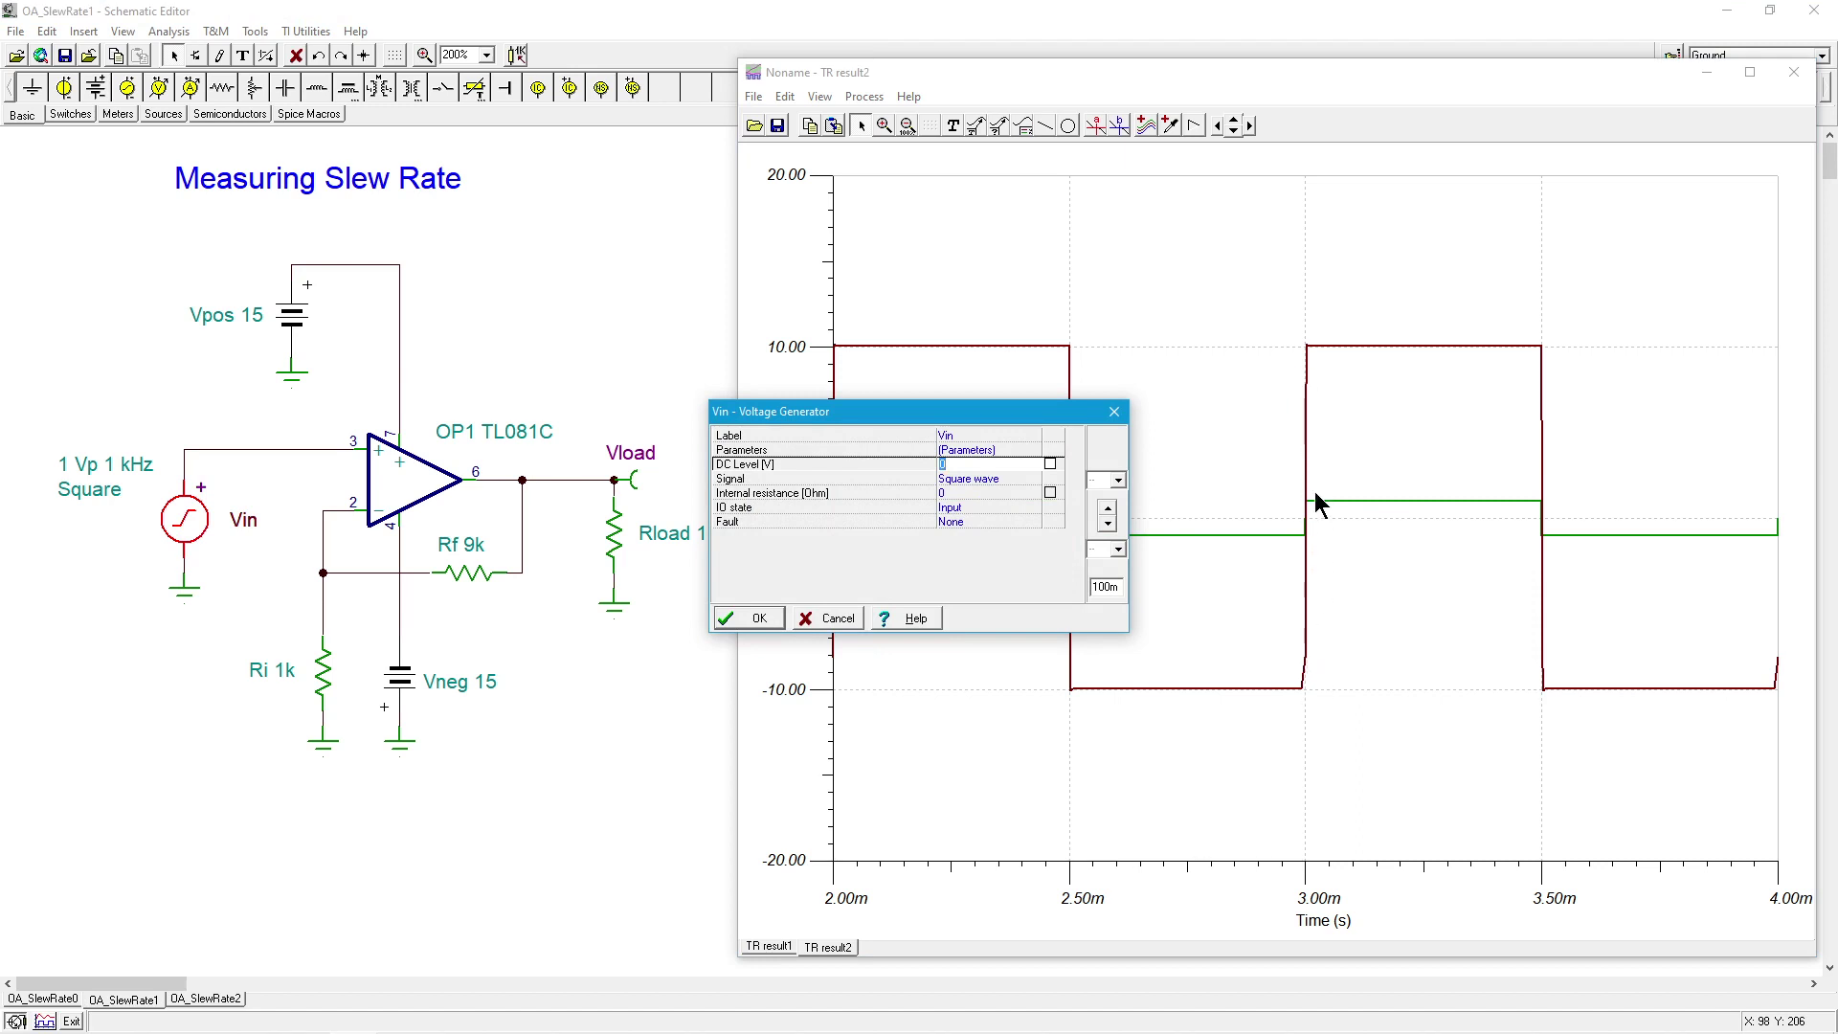
left_click(964, 478)
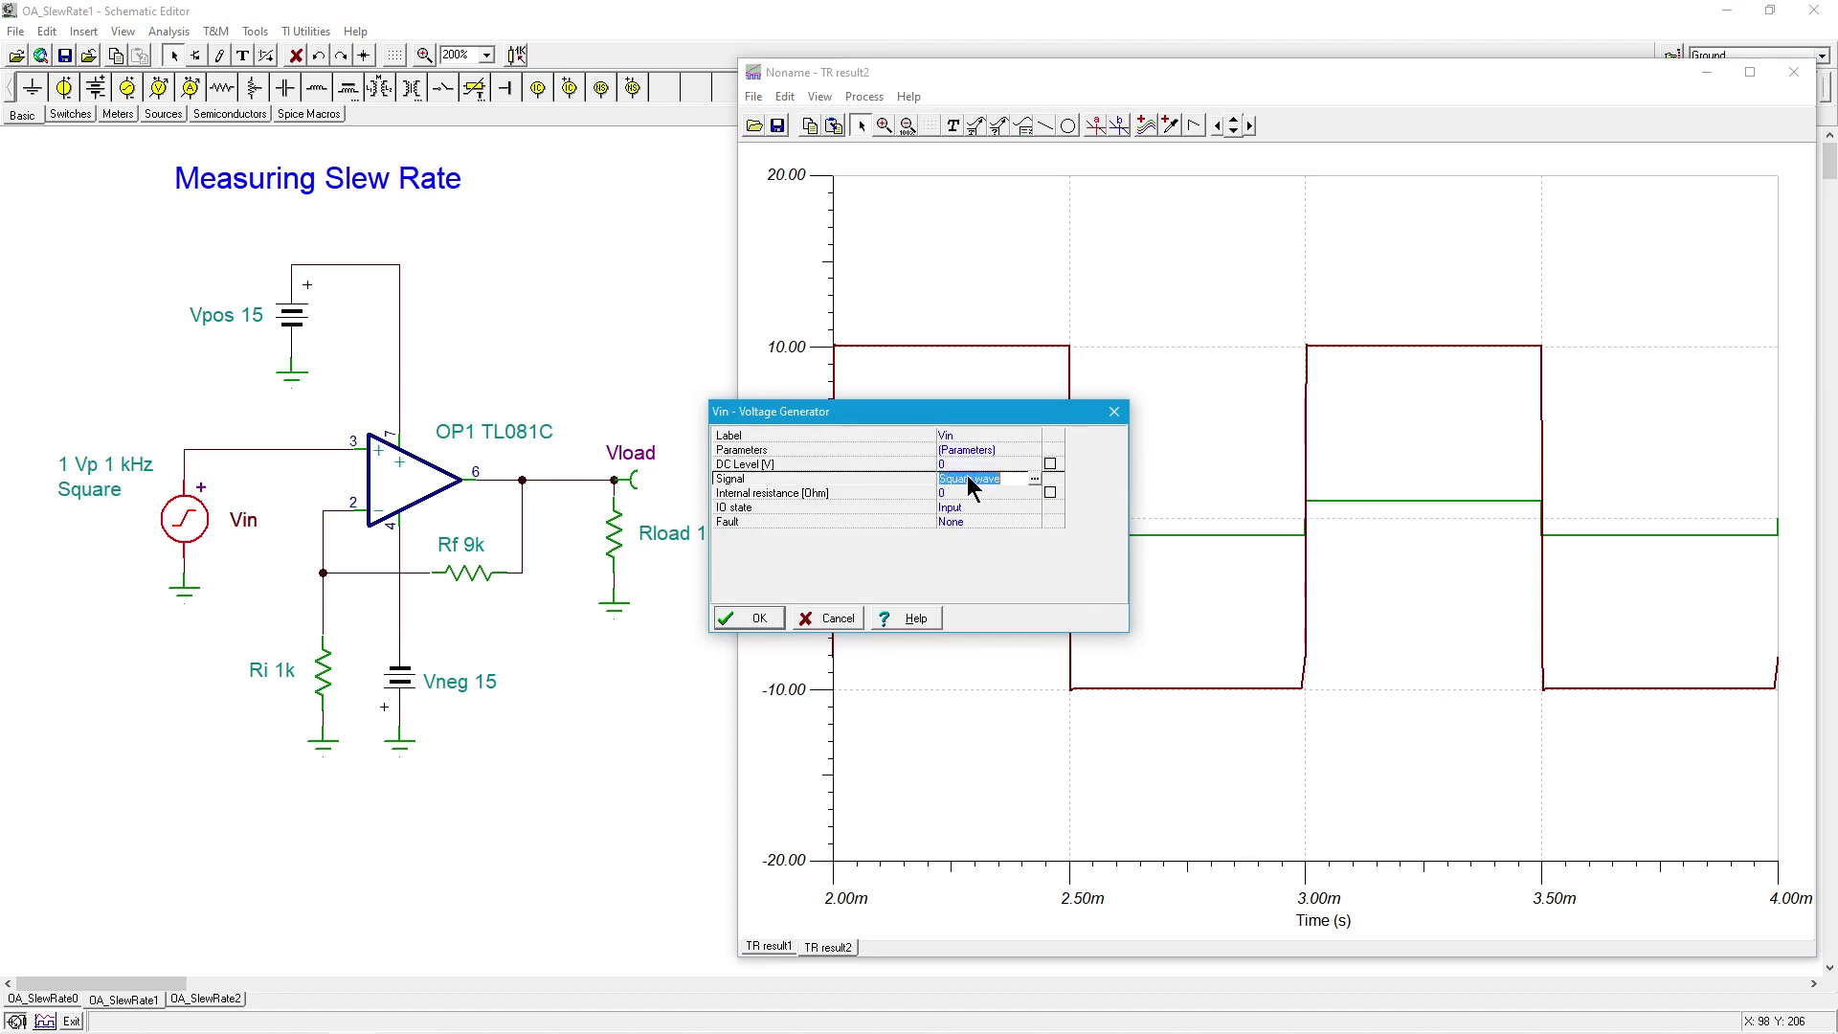
left_click(1034, 479)
left_click(1040, 488)
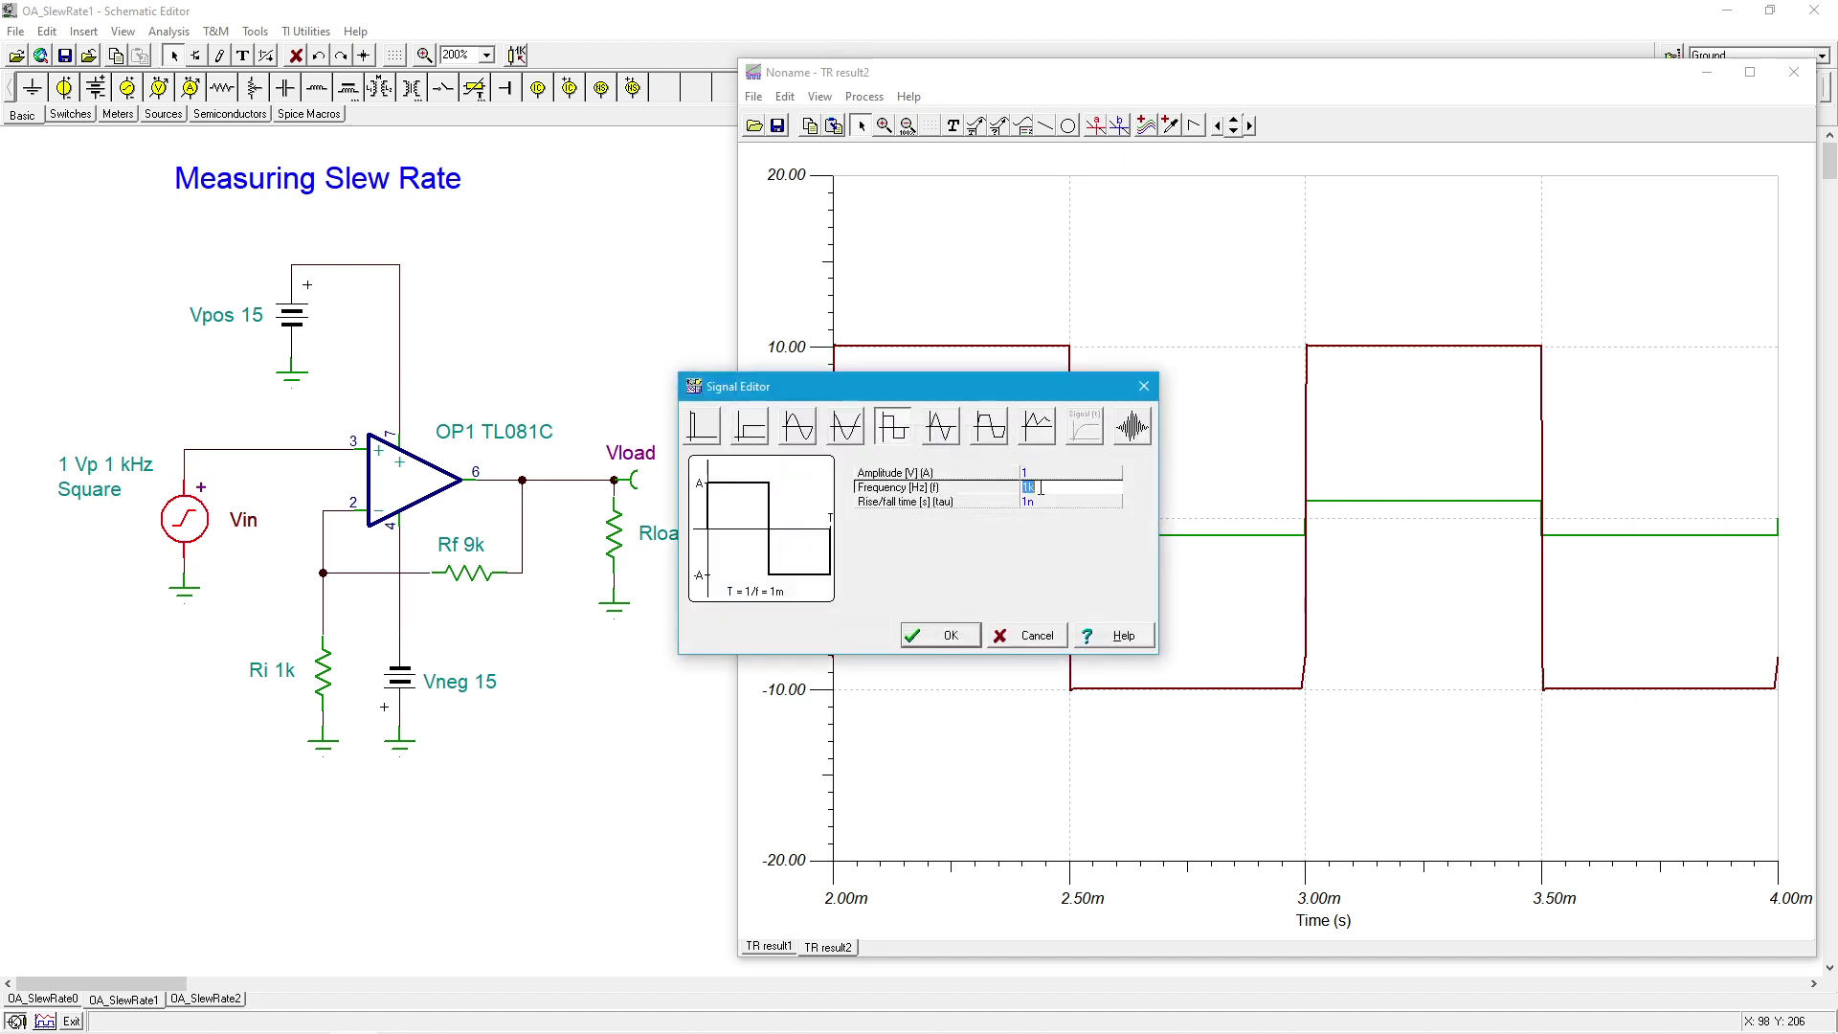
type("10")
left_click(956, 636)
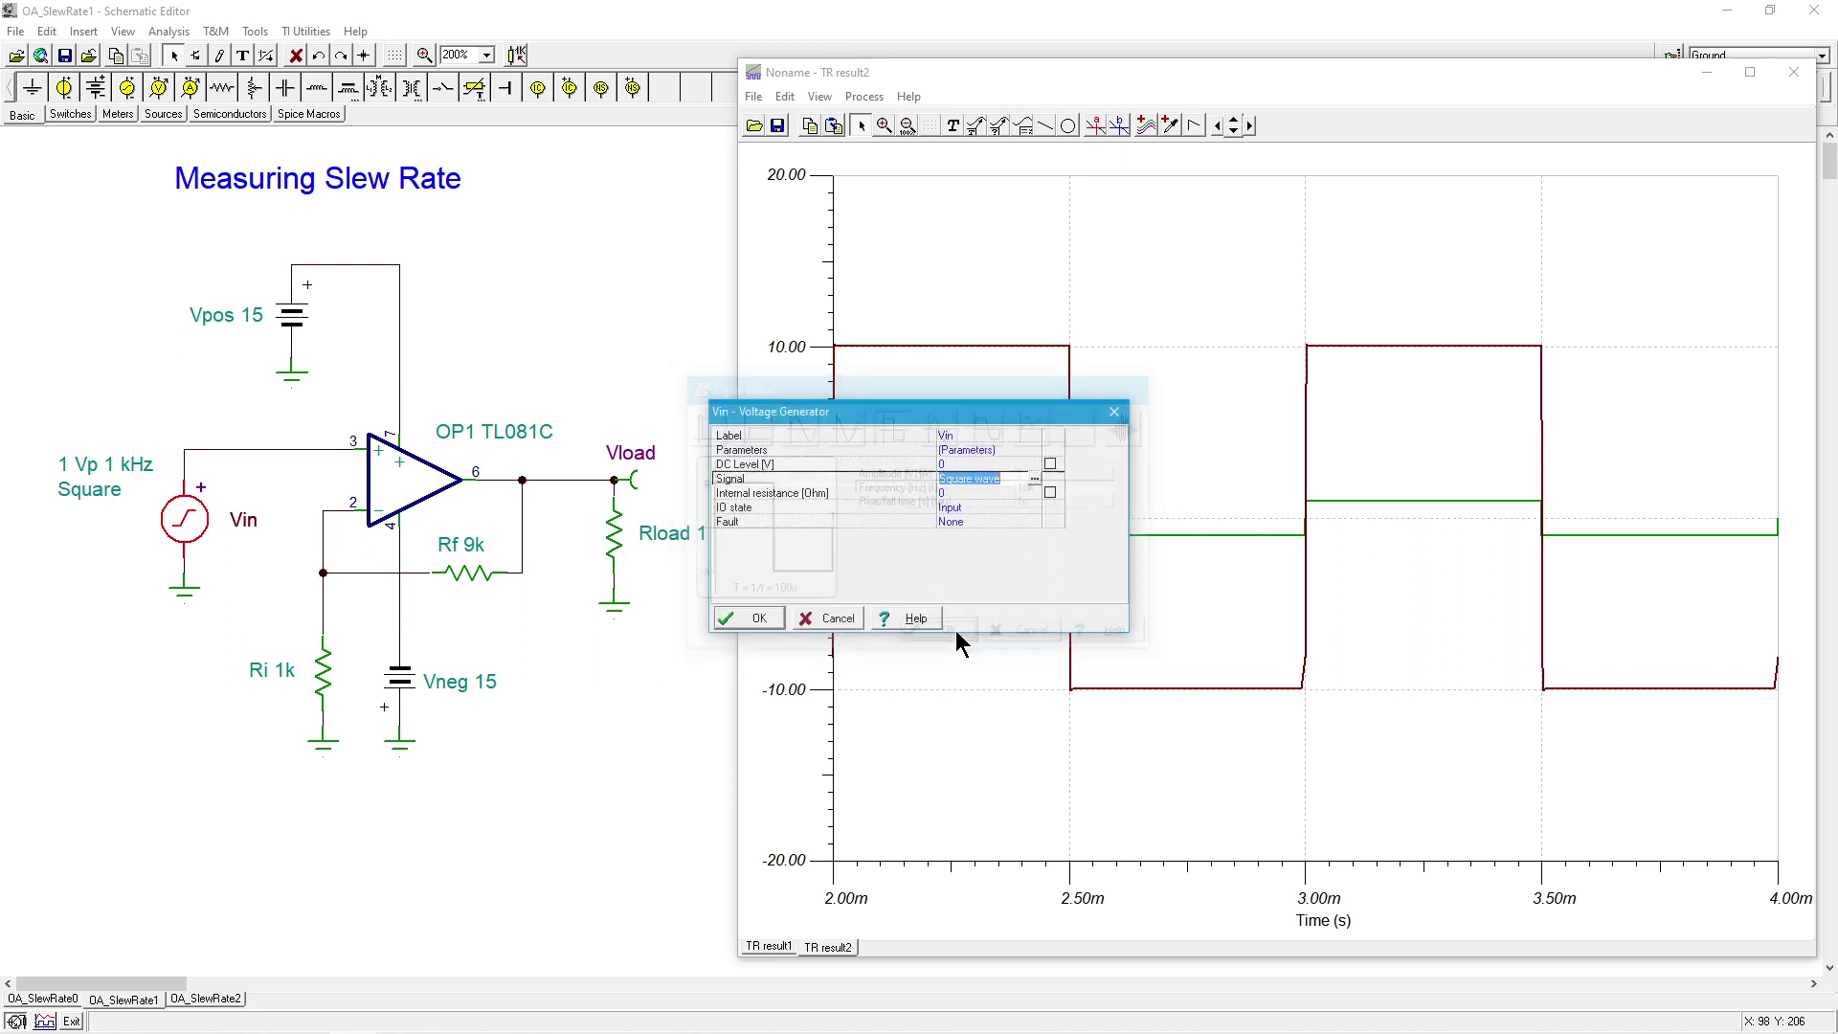
left_click(756, 618)
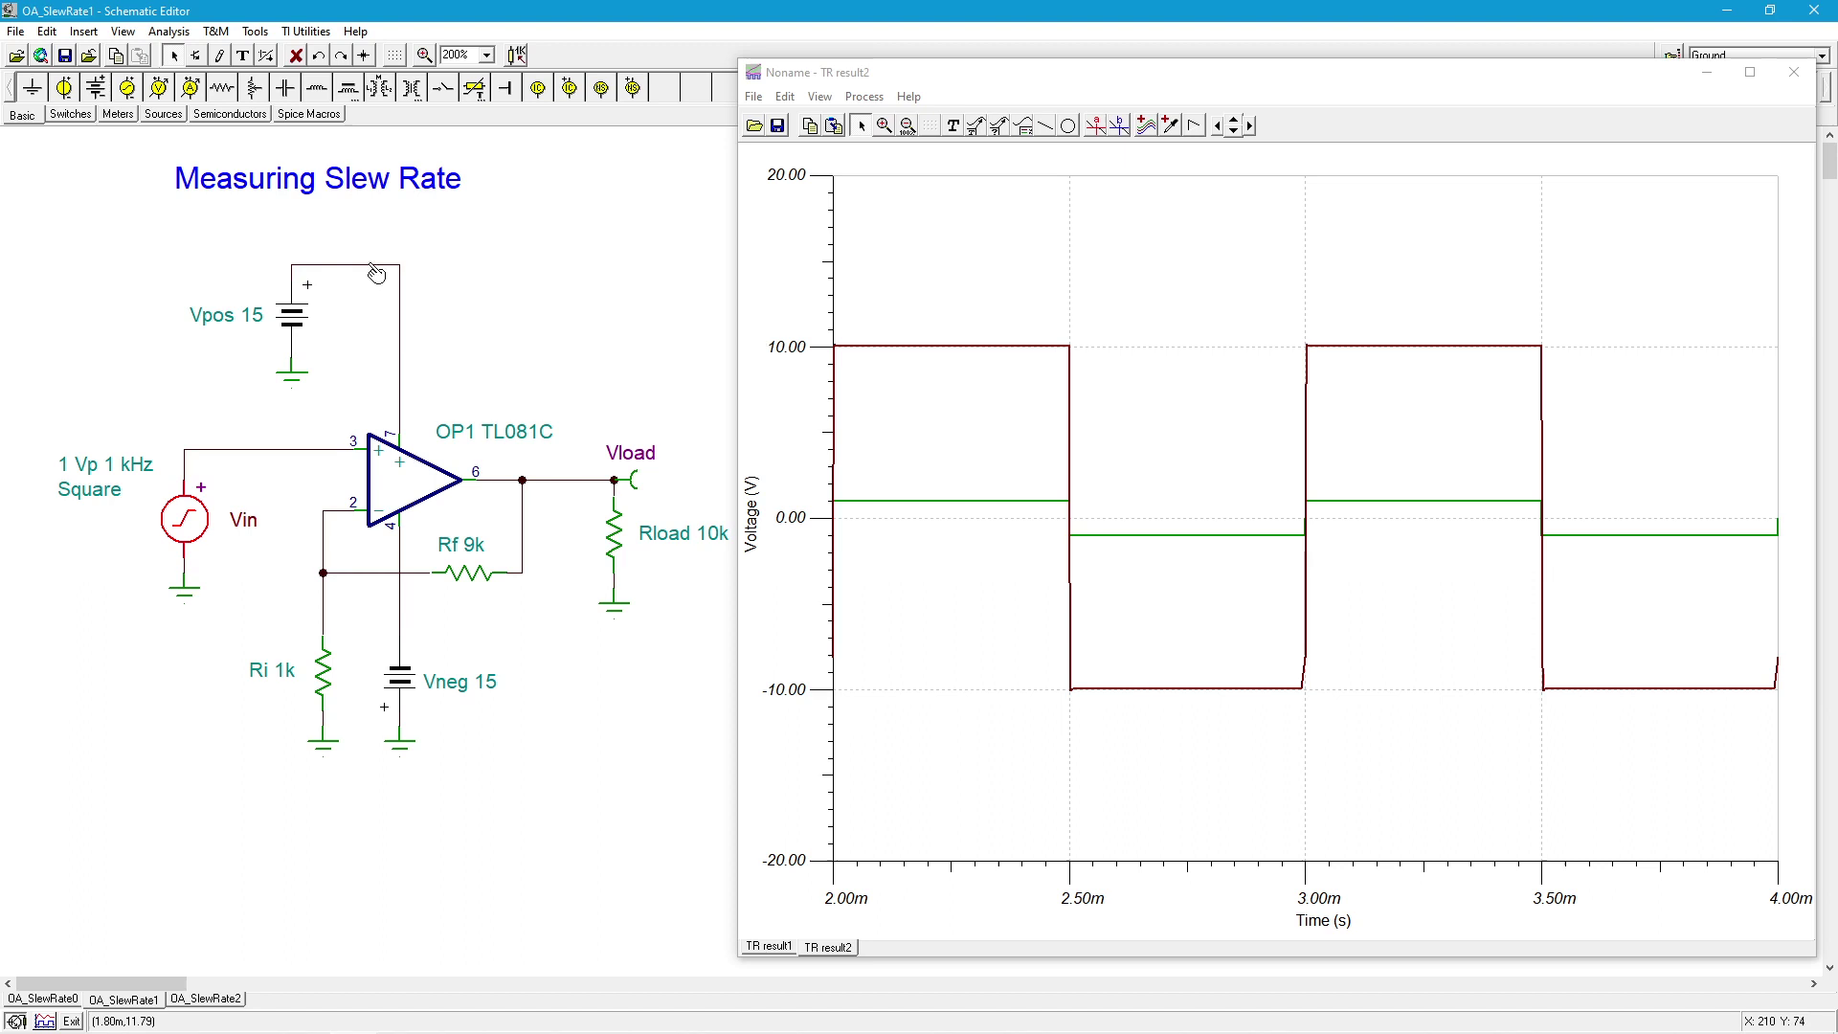
- Rerun the transient analysis with End display changed from 4m to 2.2m
left_click(177, 33)
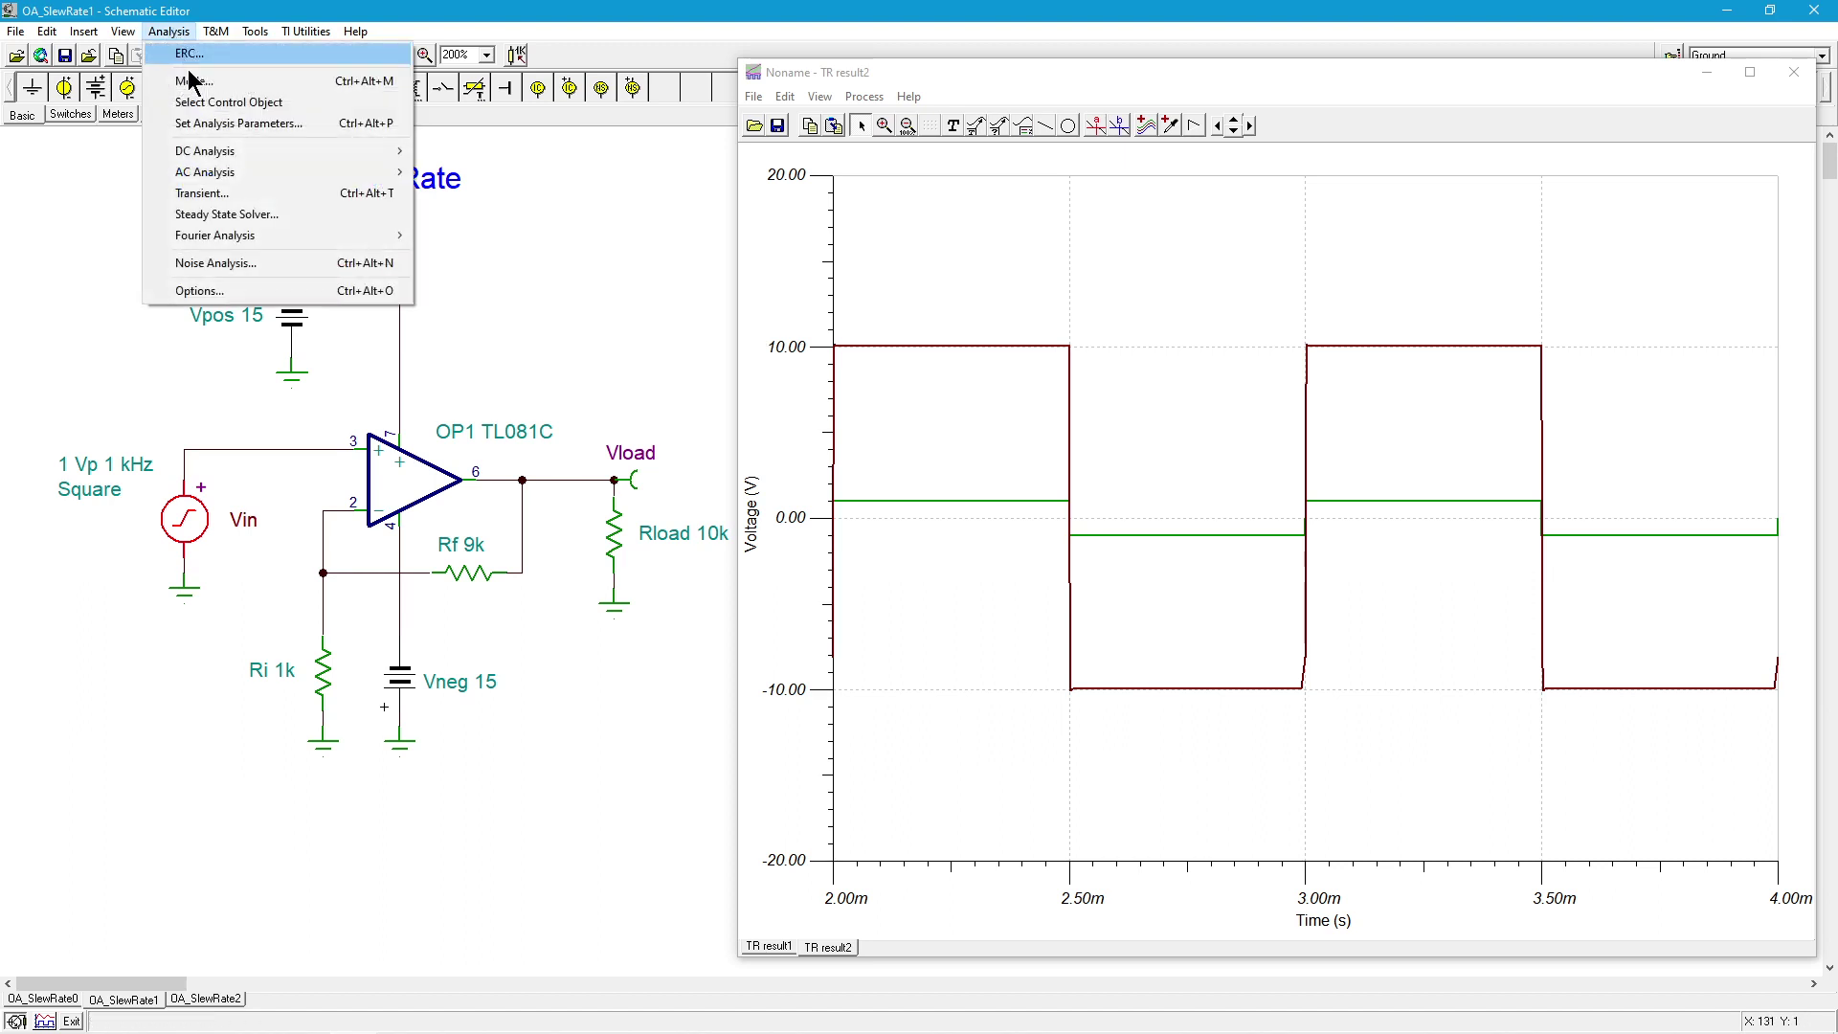
left_click(227, 193)
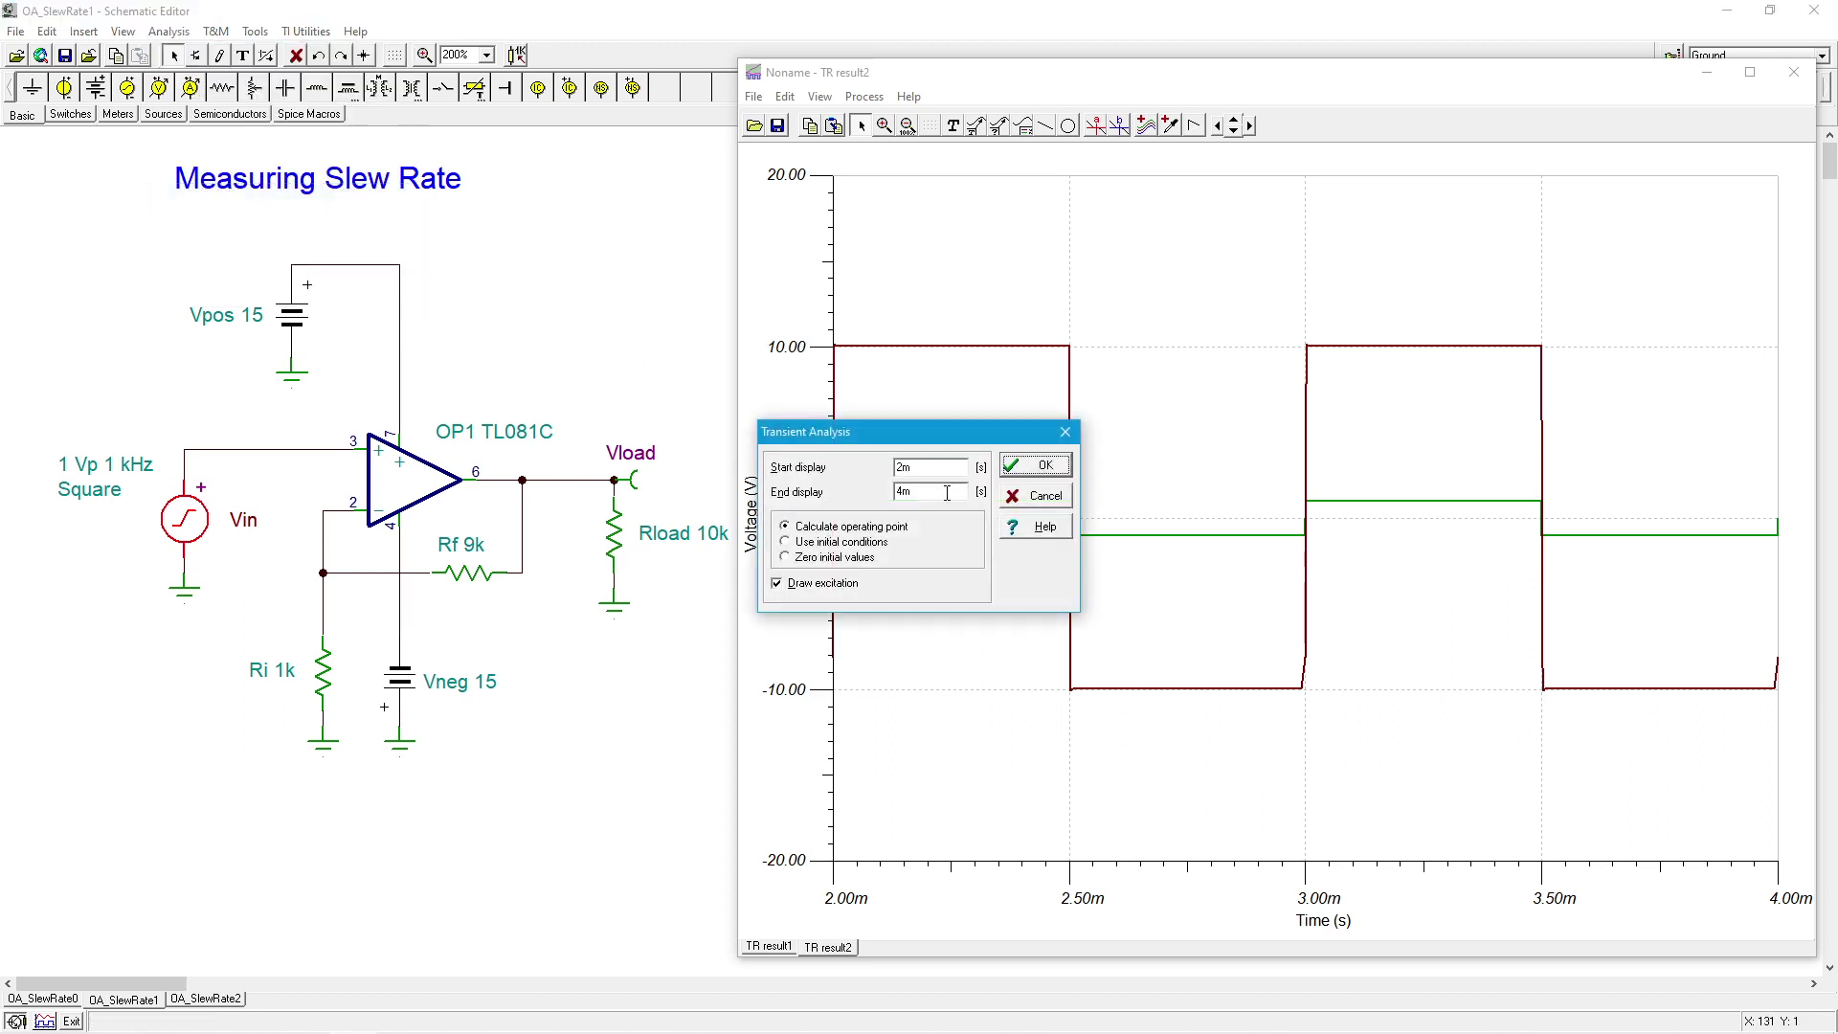
left_click(945, 493)
key("BackSpace")
type("2.2")
left_click(1044, 467)
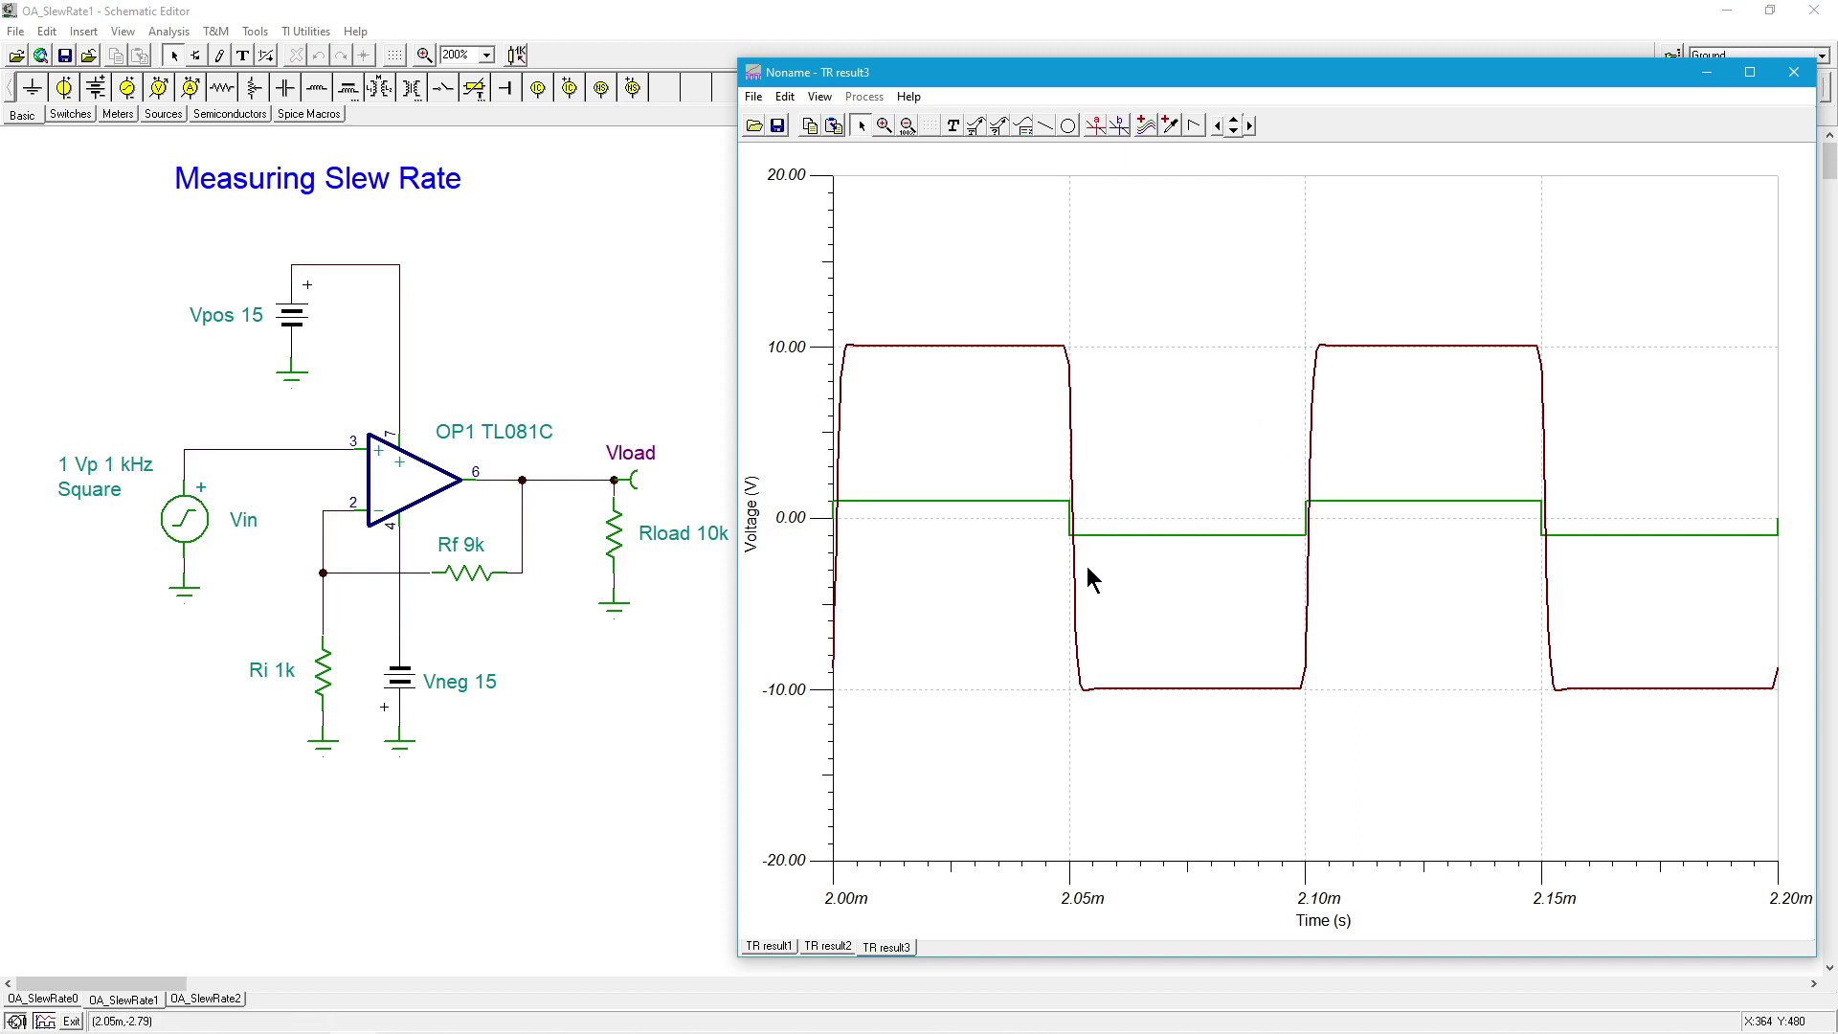
left_click(829, 946)
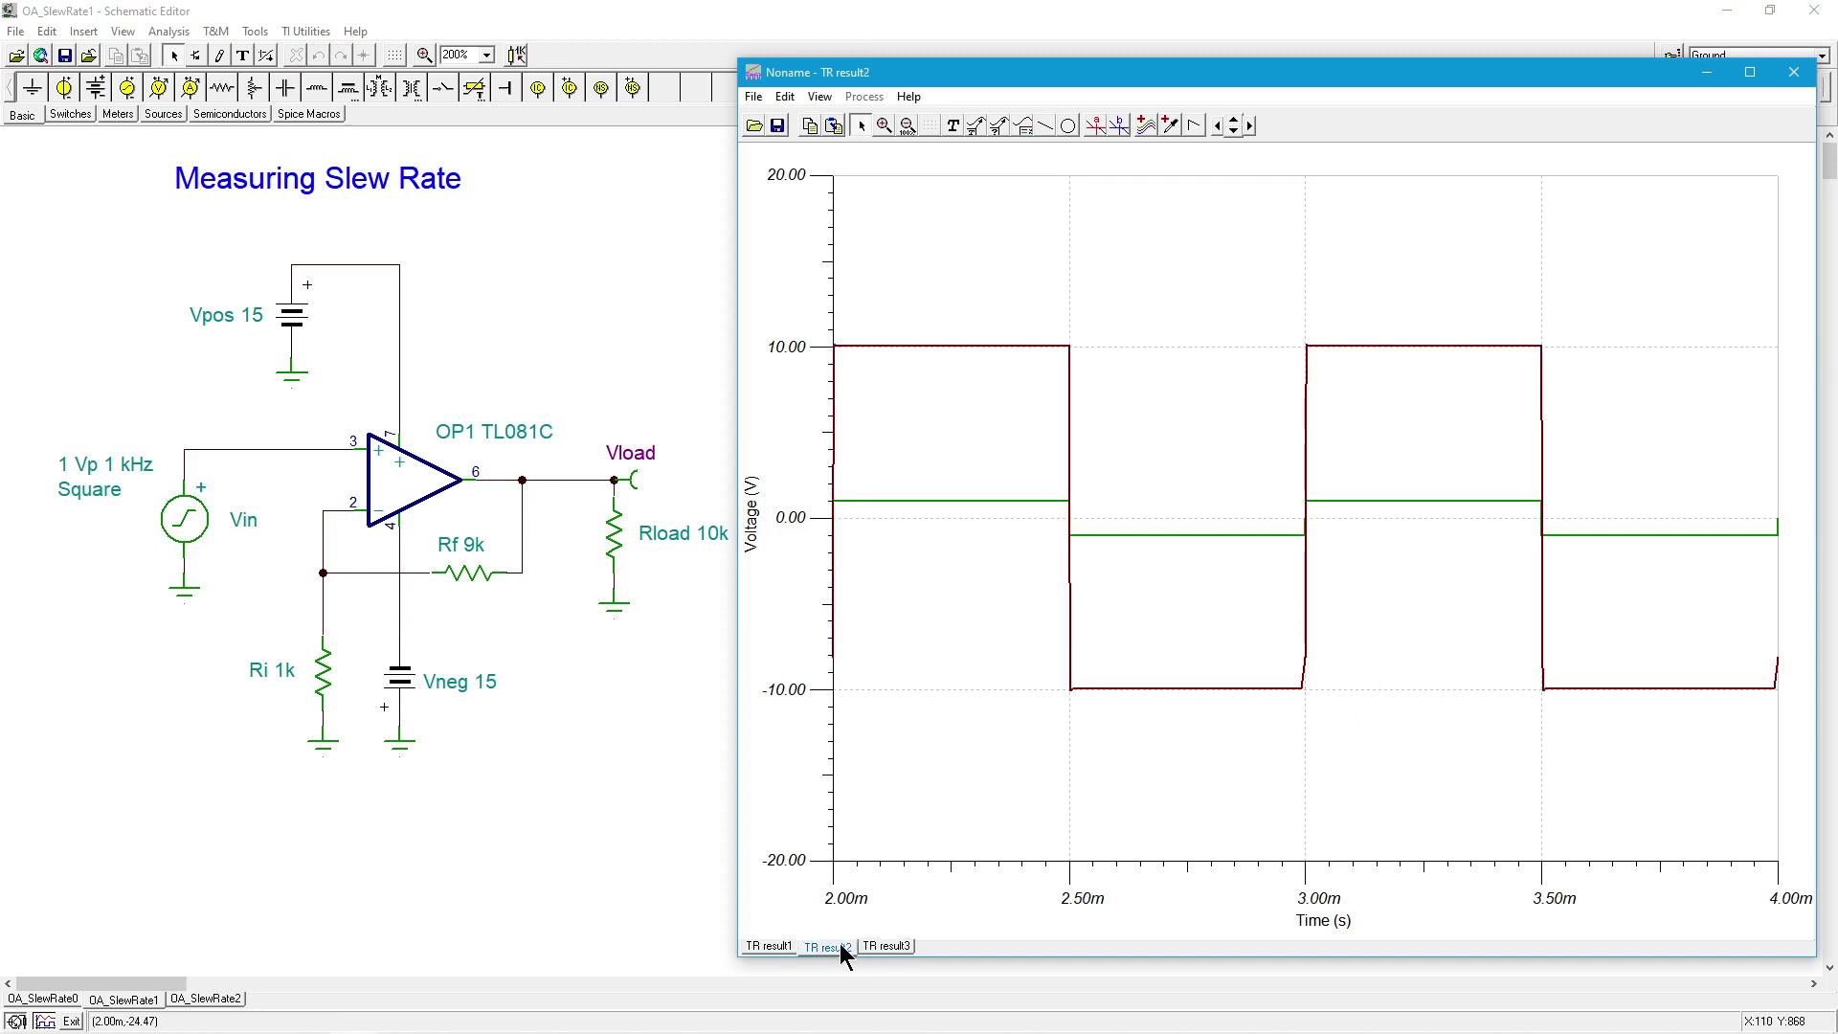
left_click(770, 946)
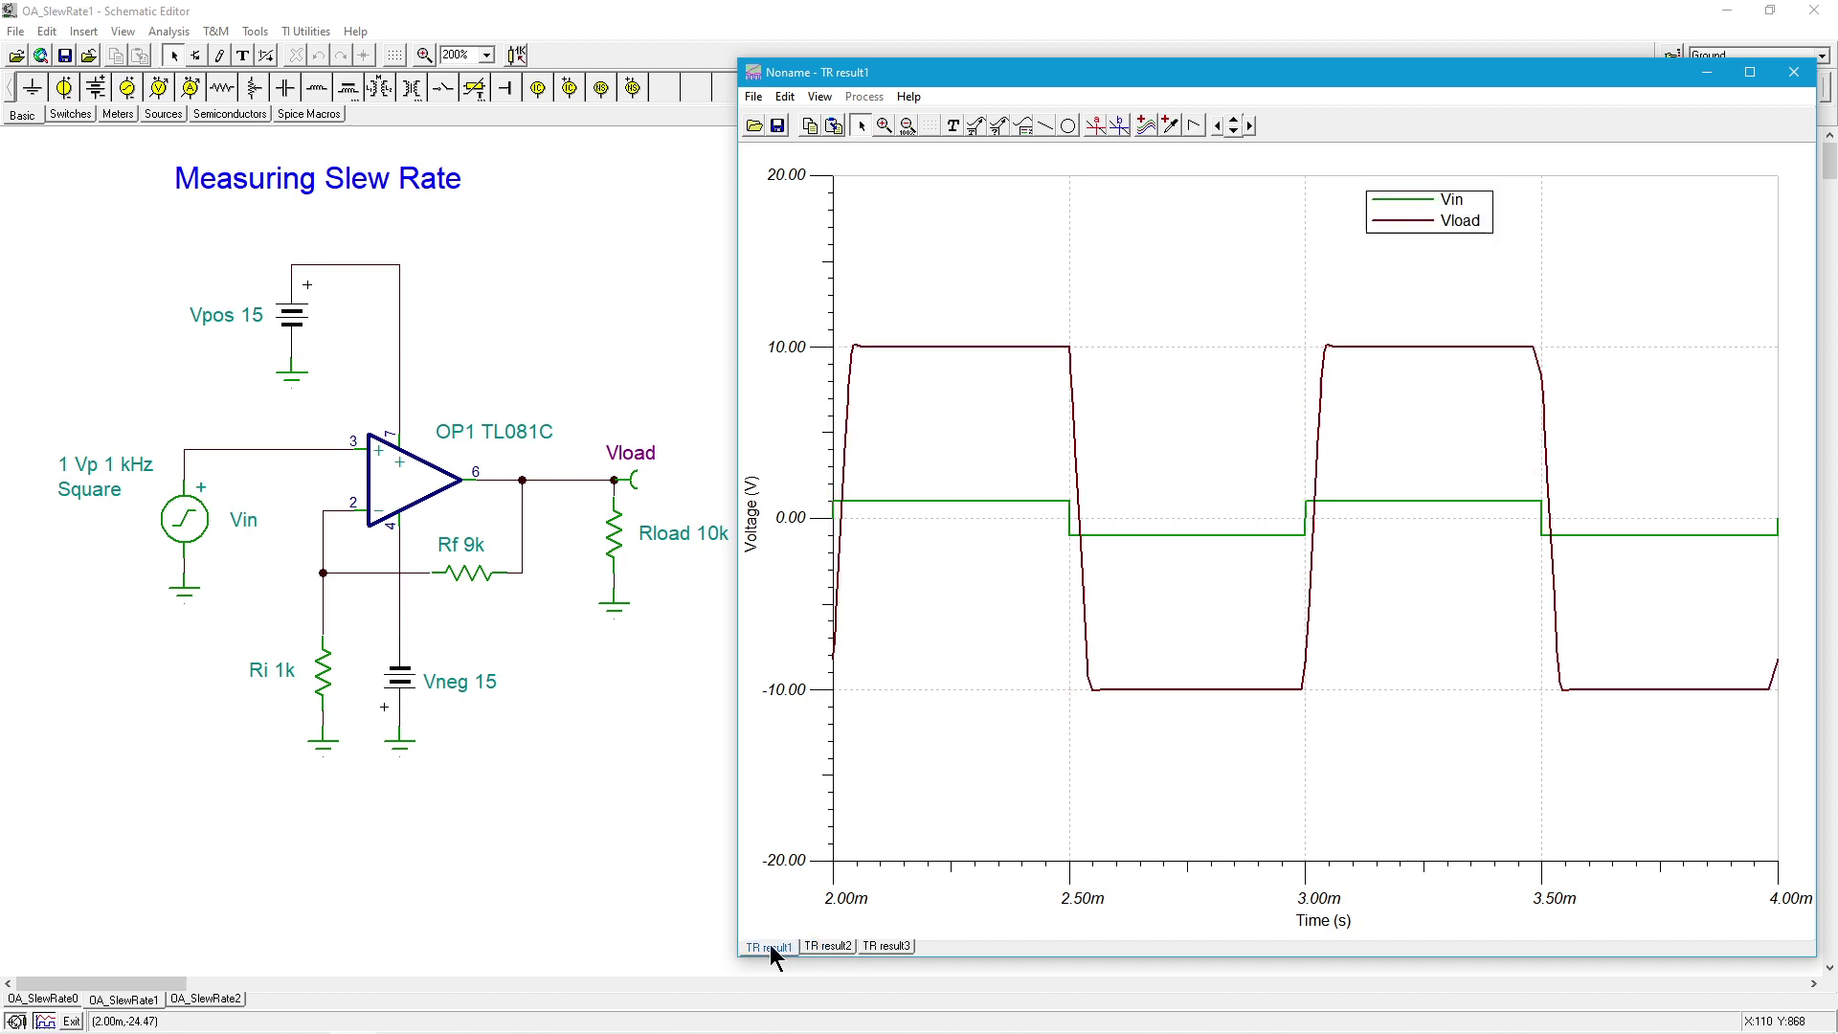
left_click(890, 946)
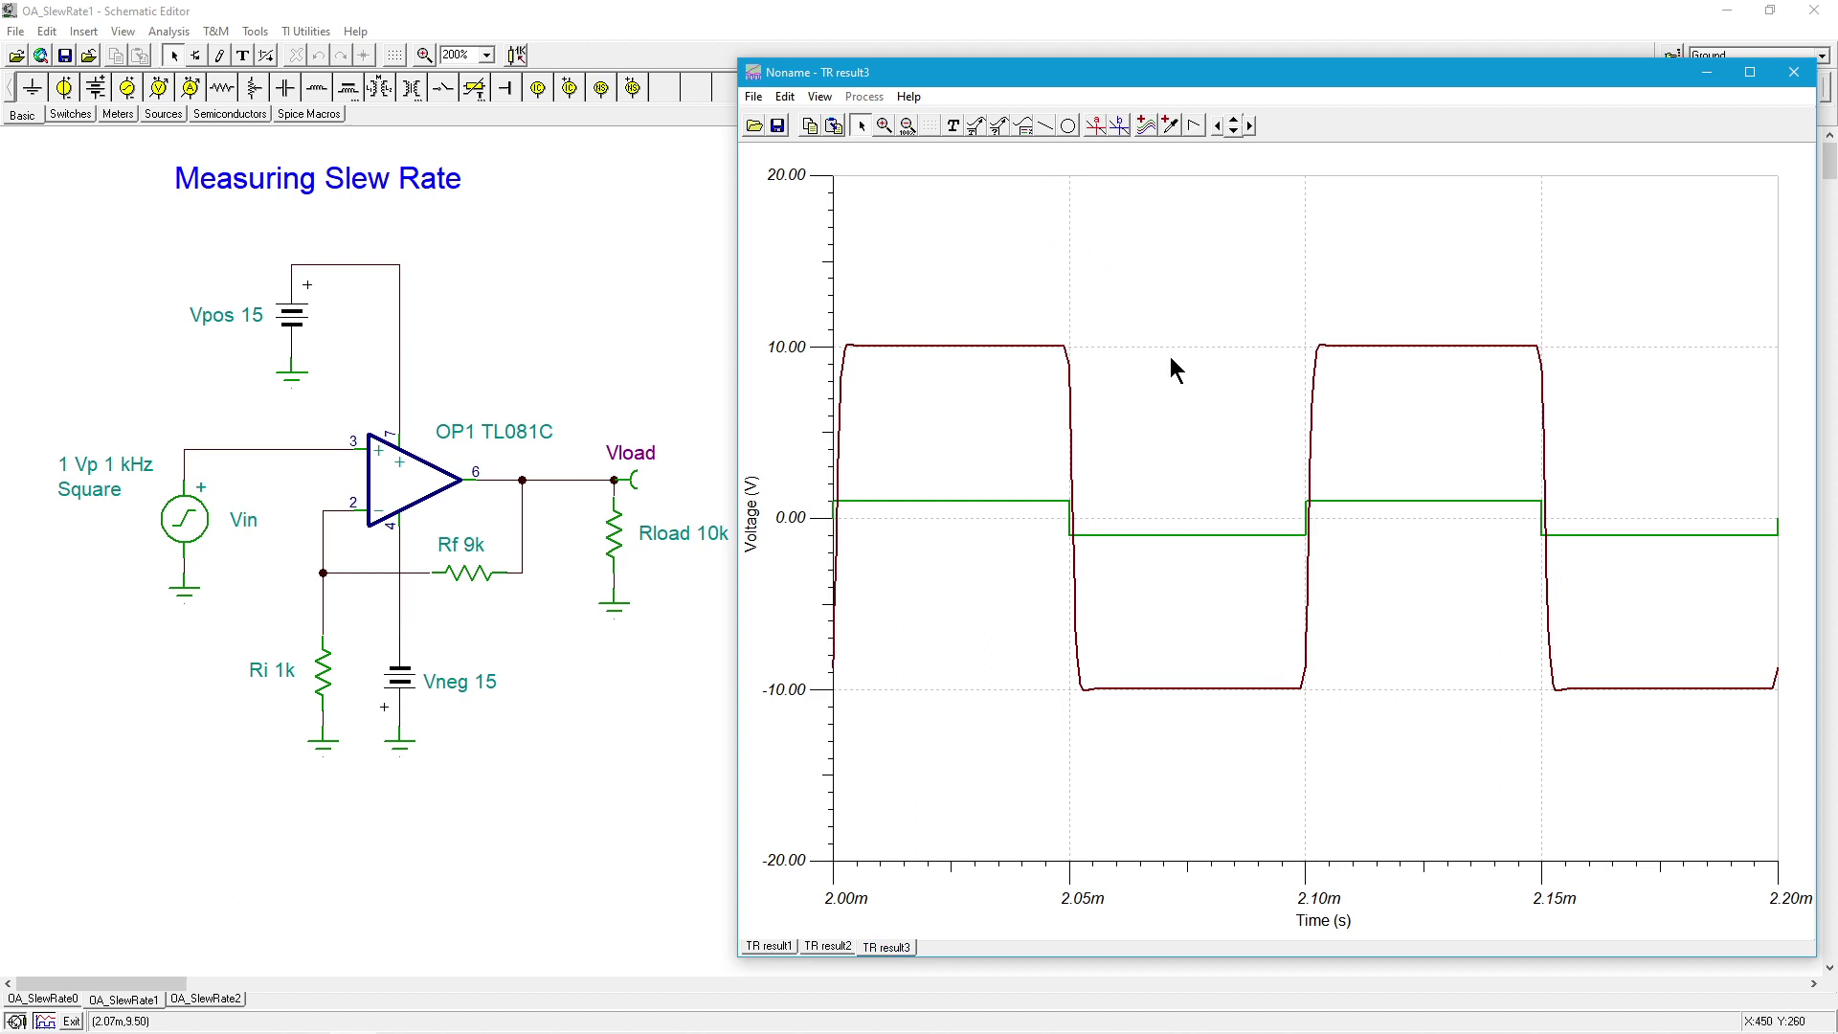
- Zoom into the Vload rising edge near 2.10m and place cursors a and b on it
left_click(881, 125)
left_click_drag(1251, 337, 1357, 720)
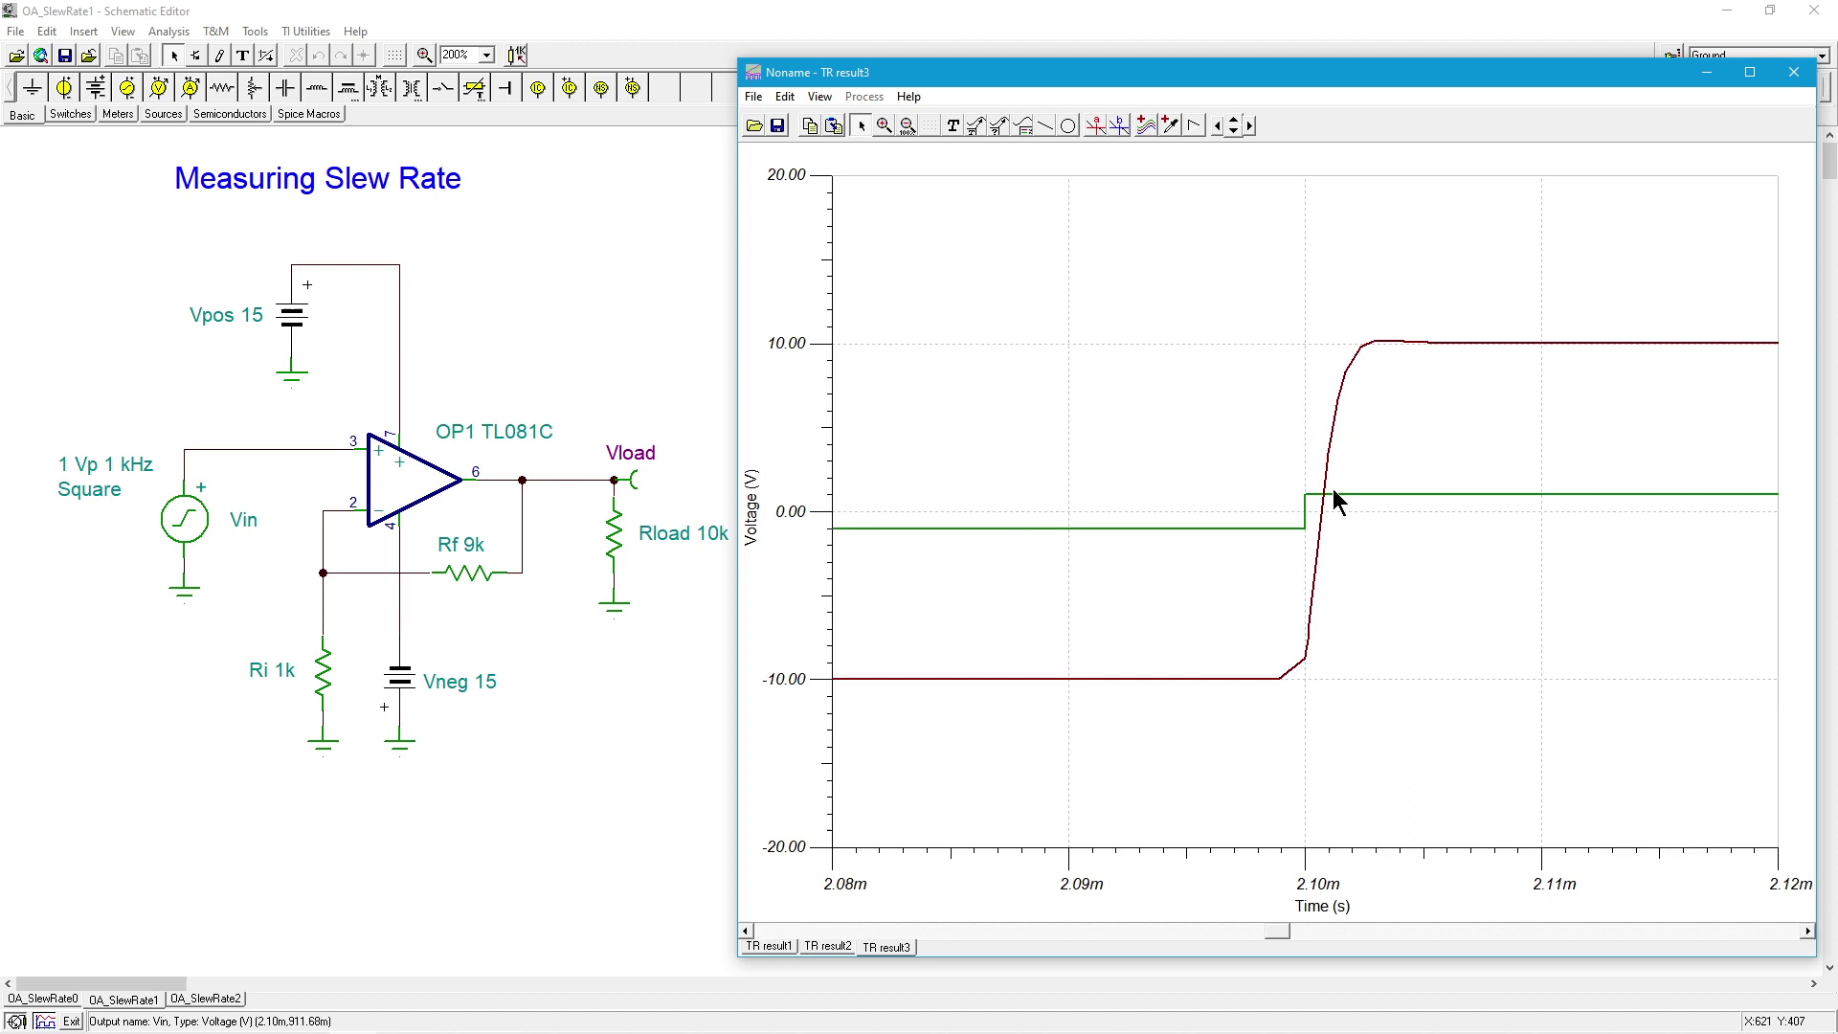
left_click(1095, 126)
left_click(1310, 639)
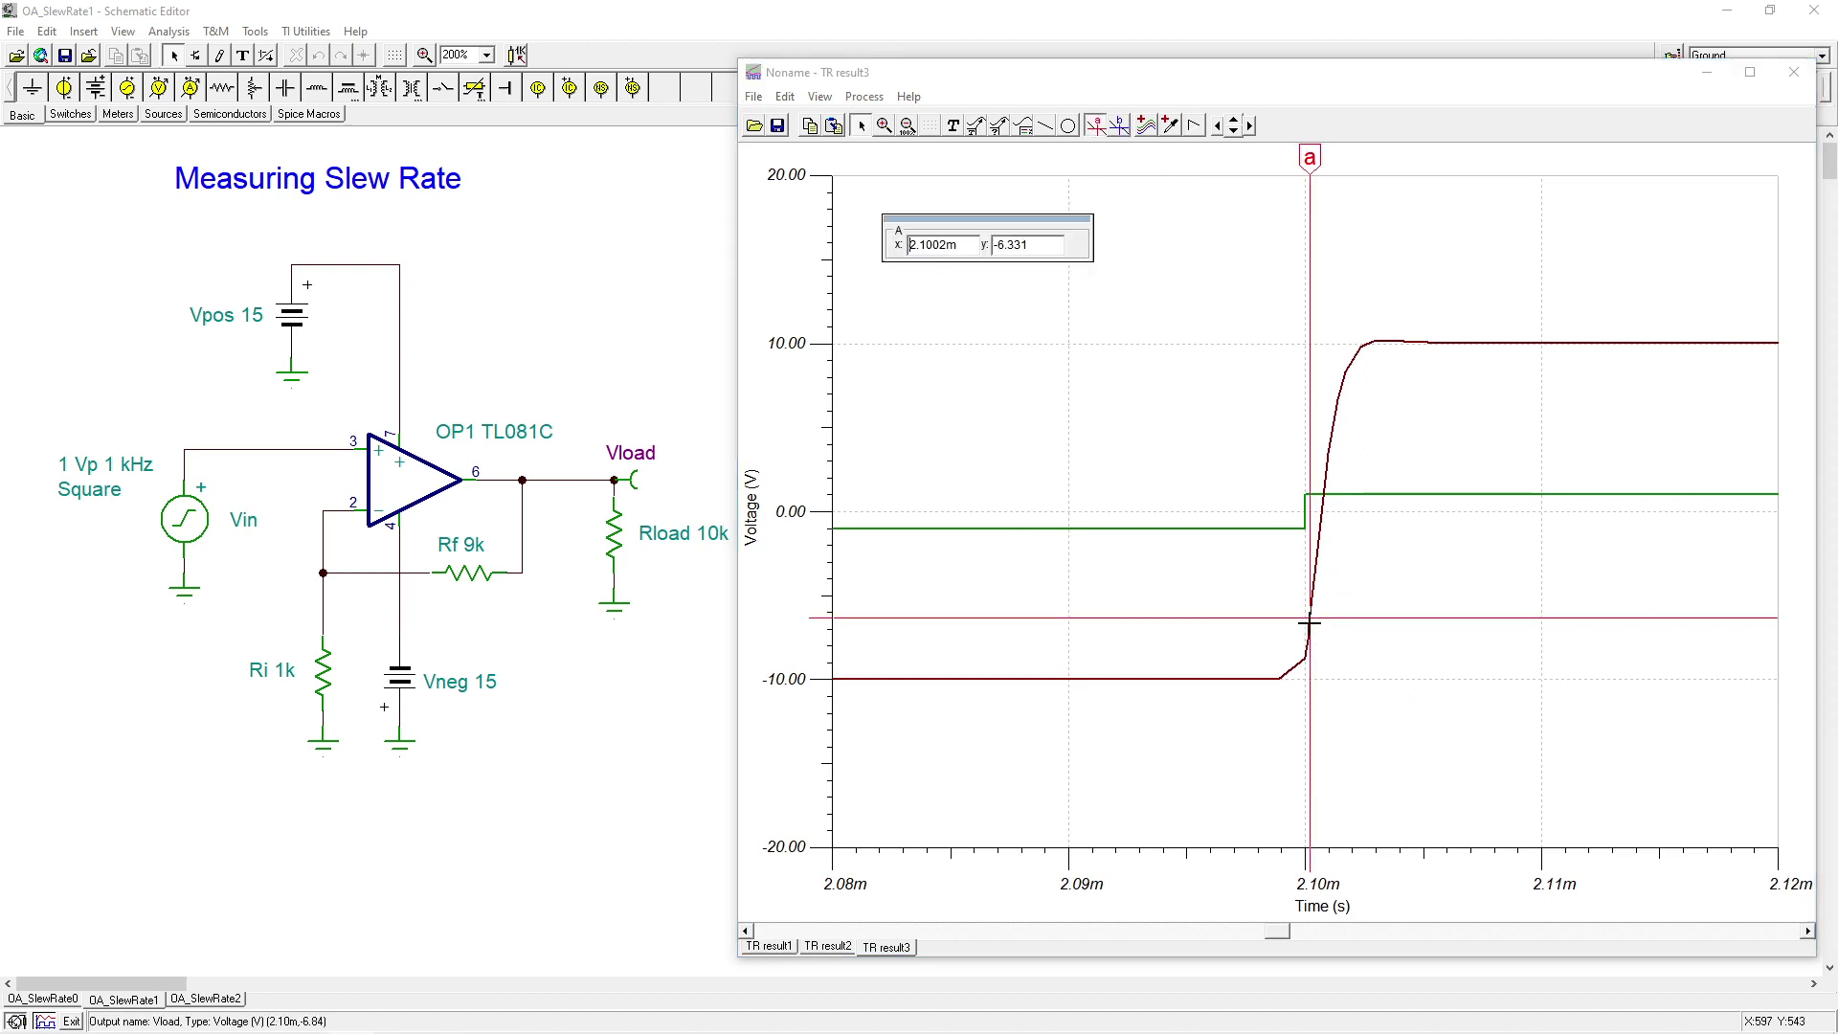
left_click(1118, 125)
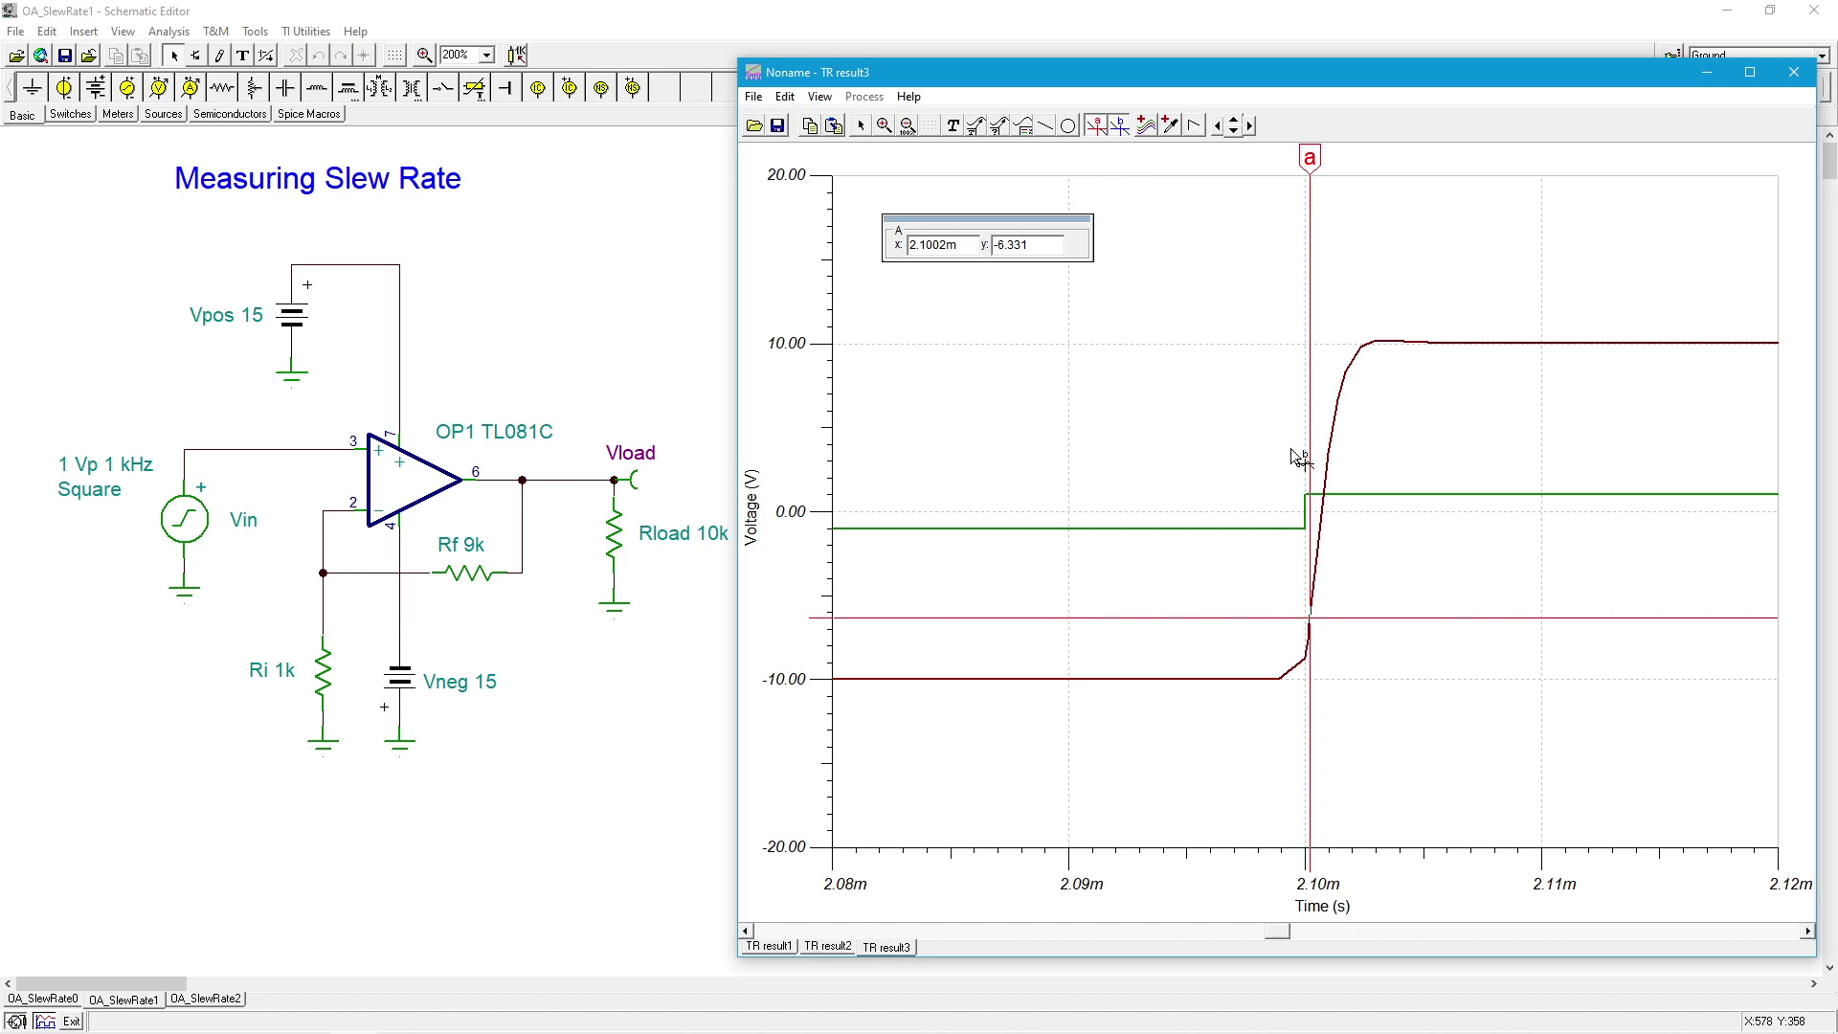
left_click(1339, 482)
- Fine-tune cursors a and b along the rising edge, then switch both cursors off
left_click_drag(1341, 482, 1333, 459)
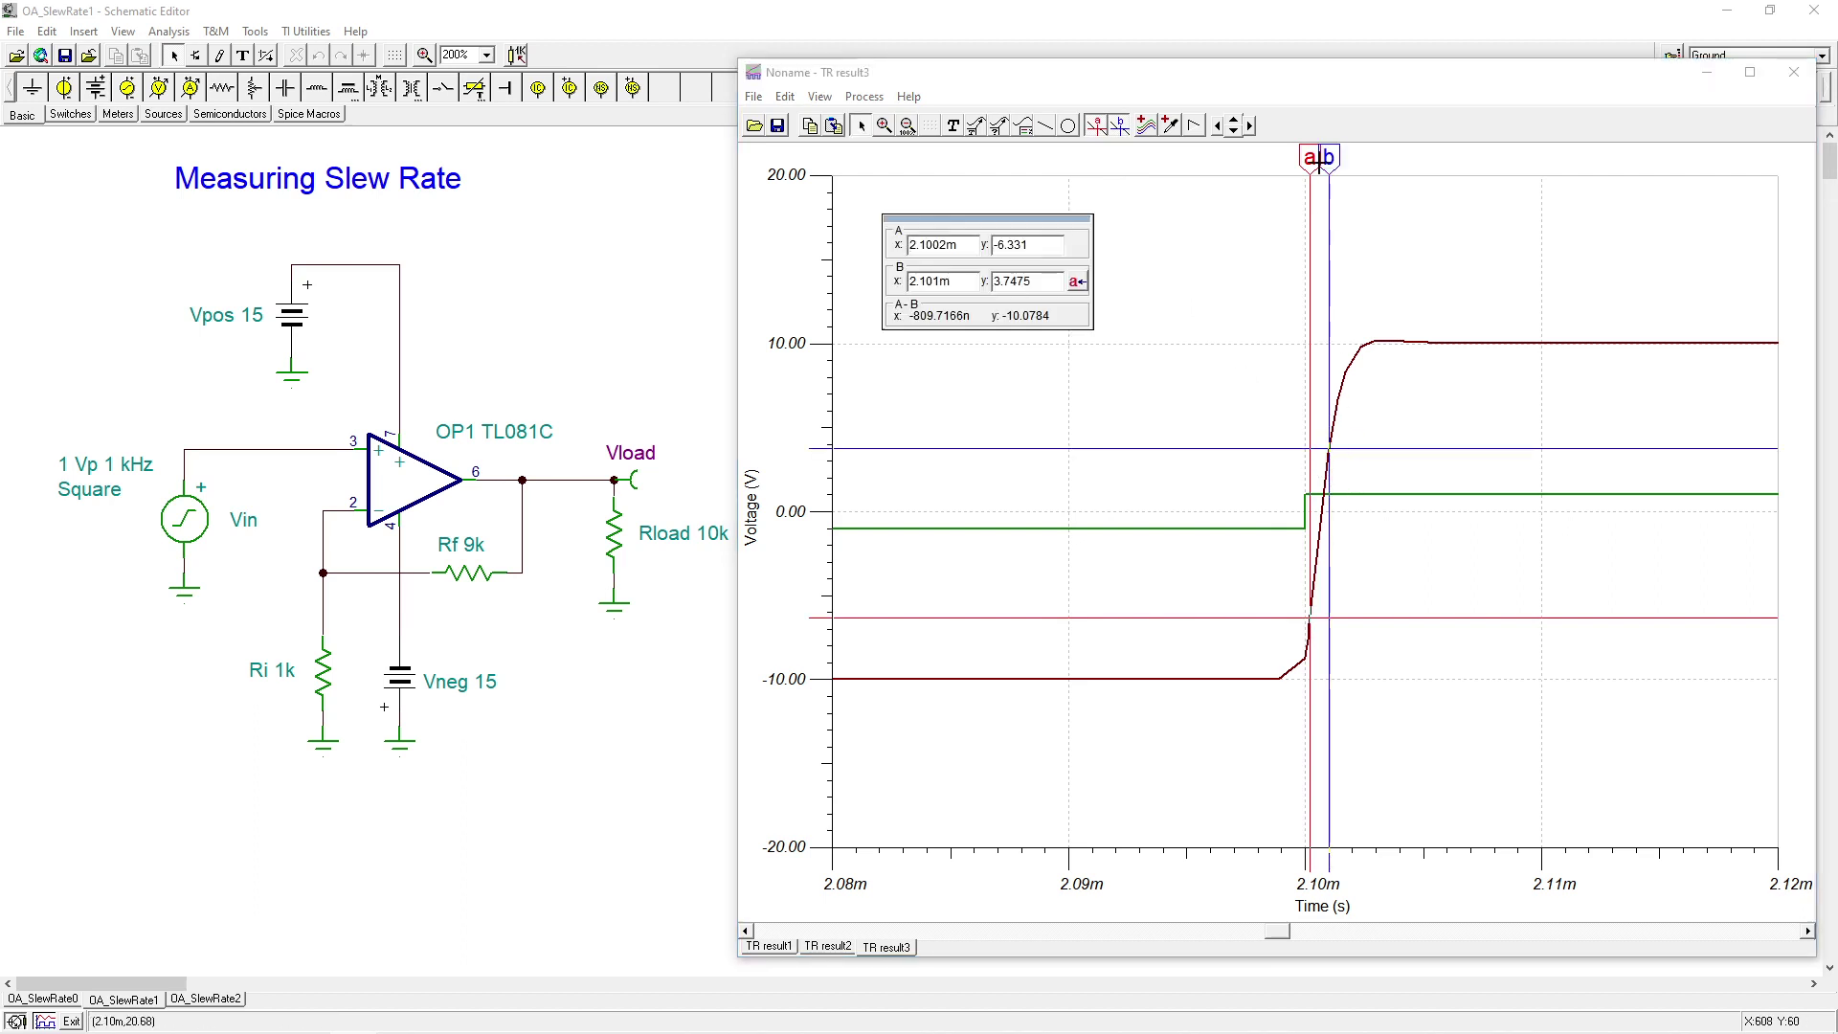
left_click_drag(1330, 161, 1333, 179)
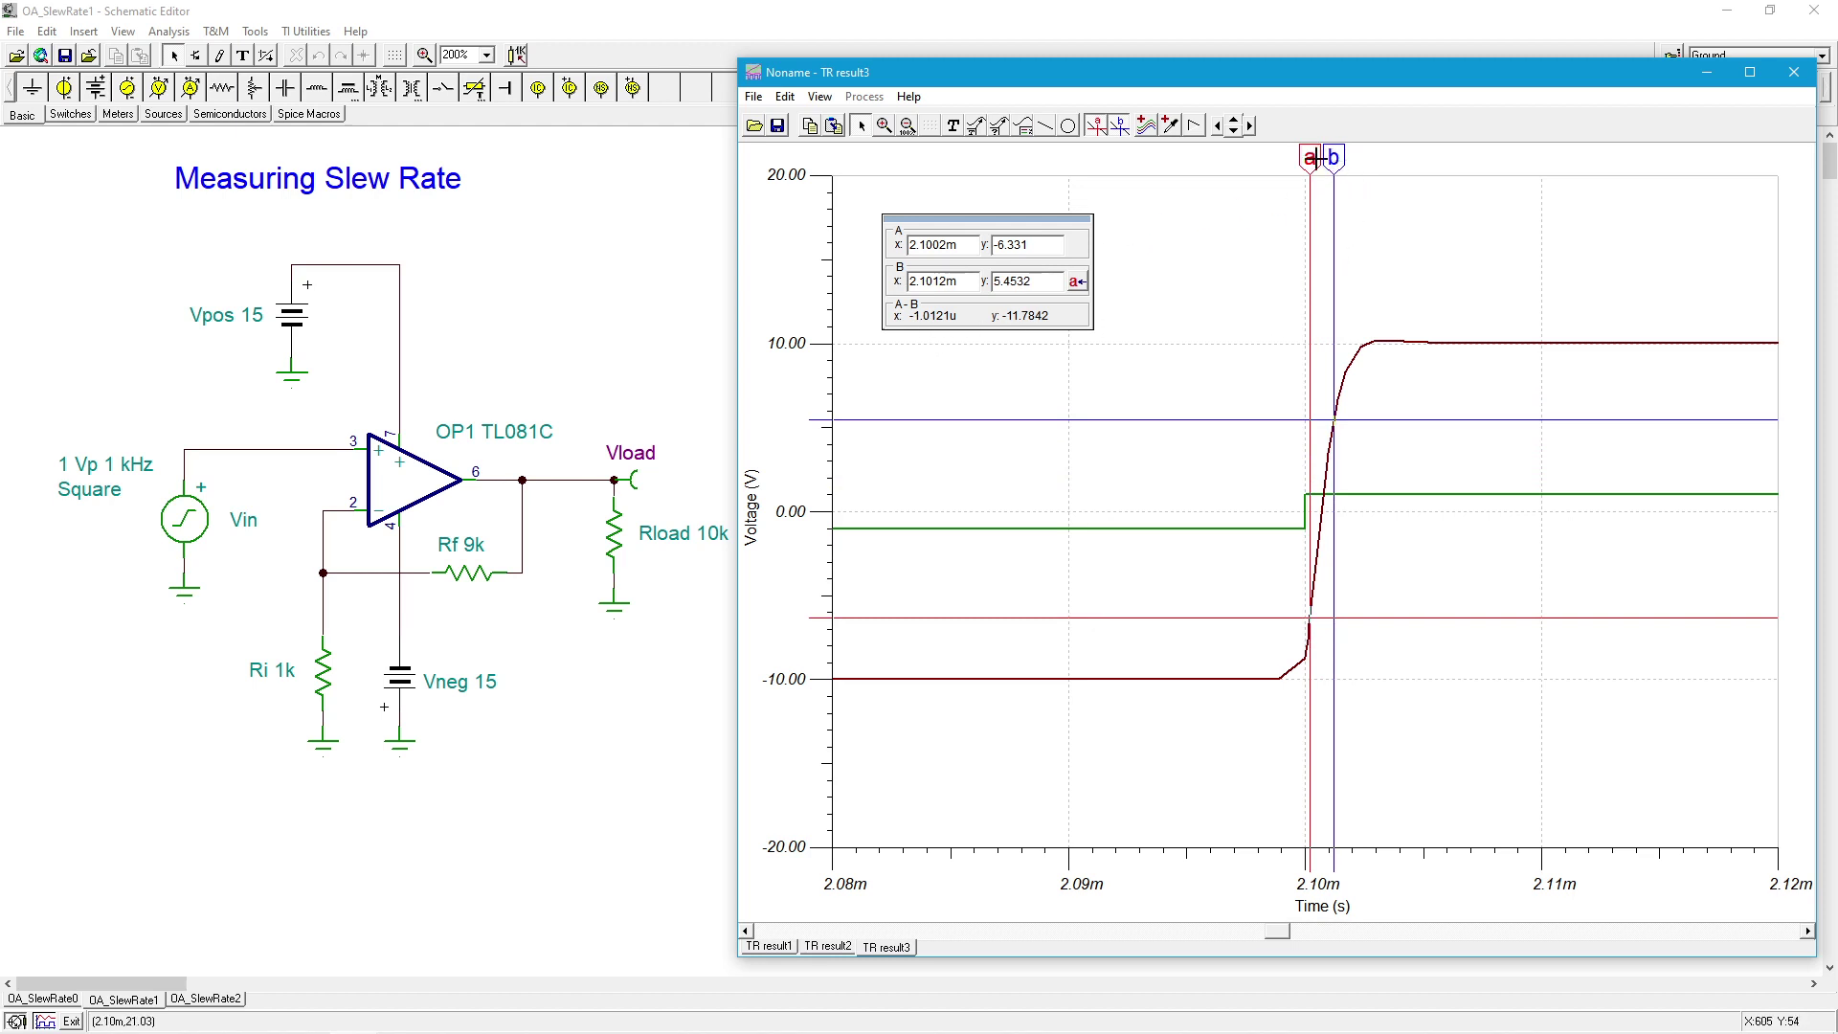
left_click_drag(1310, 160, 1307, 160)
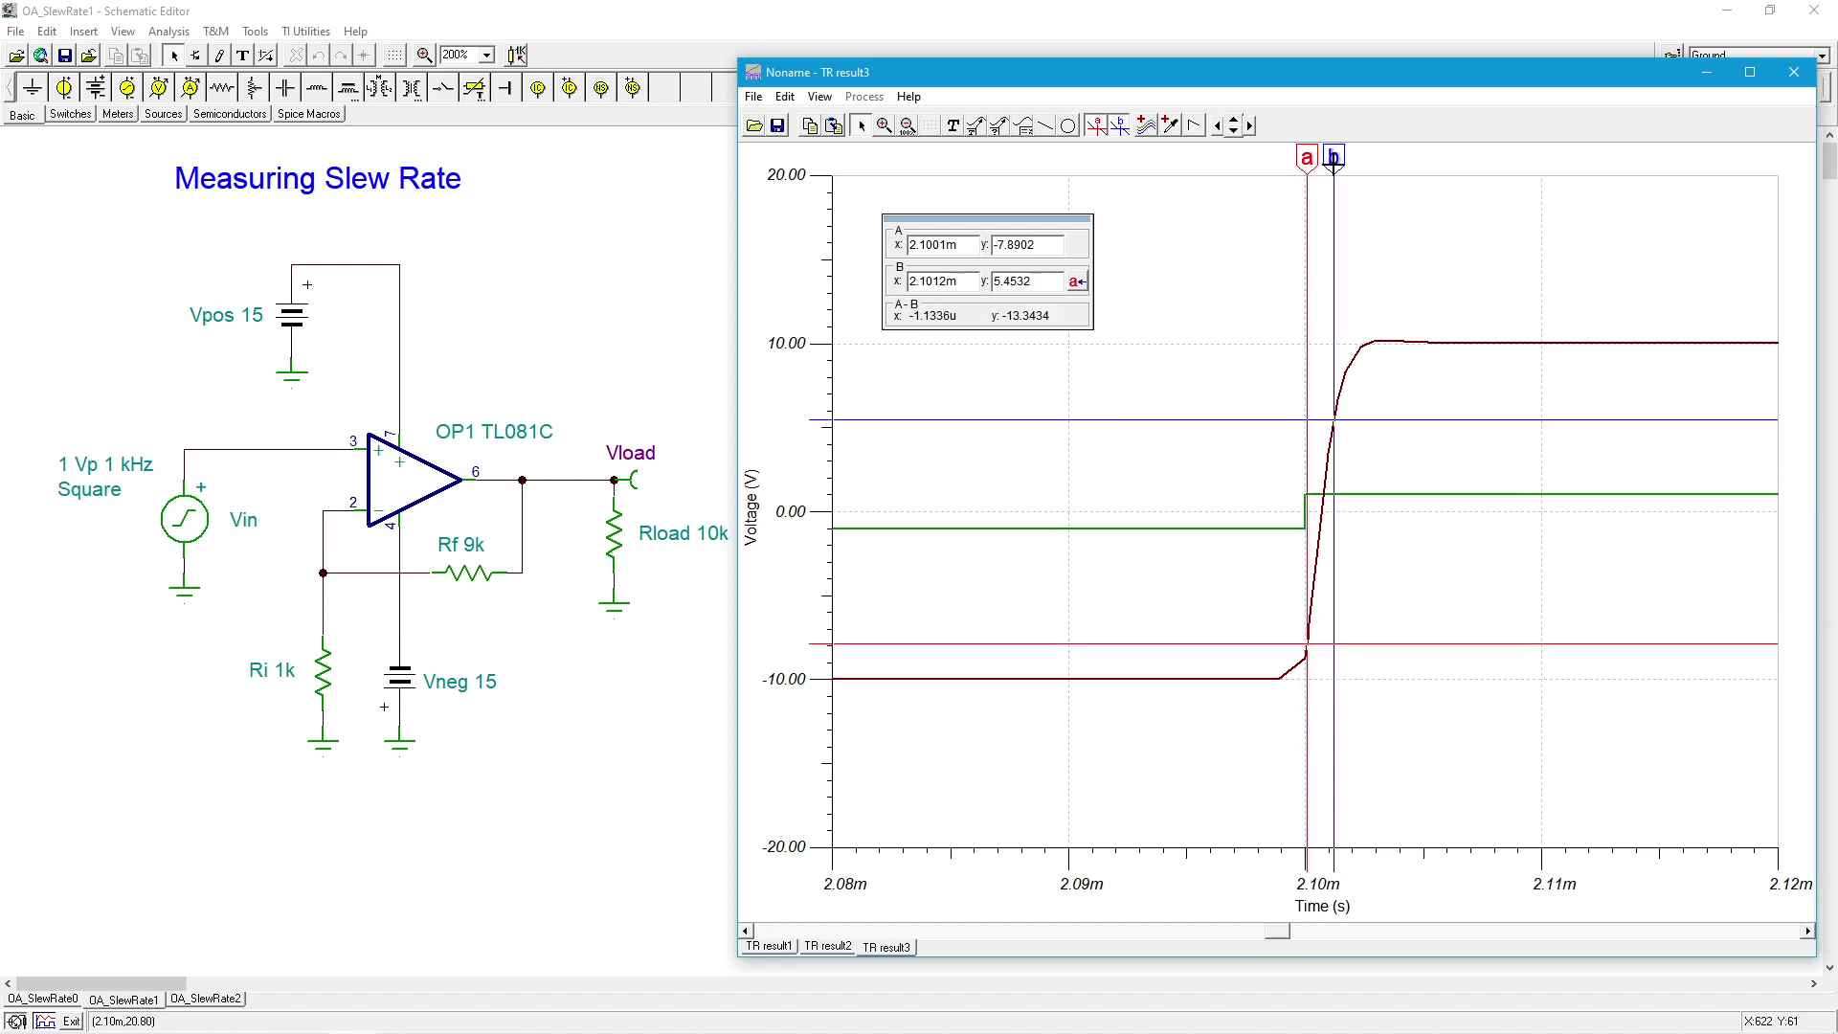
left_click_drag(1334, 159, 1331, 160)
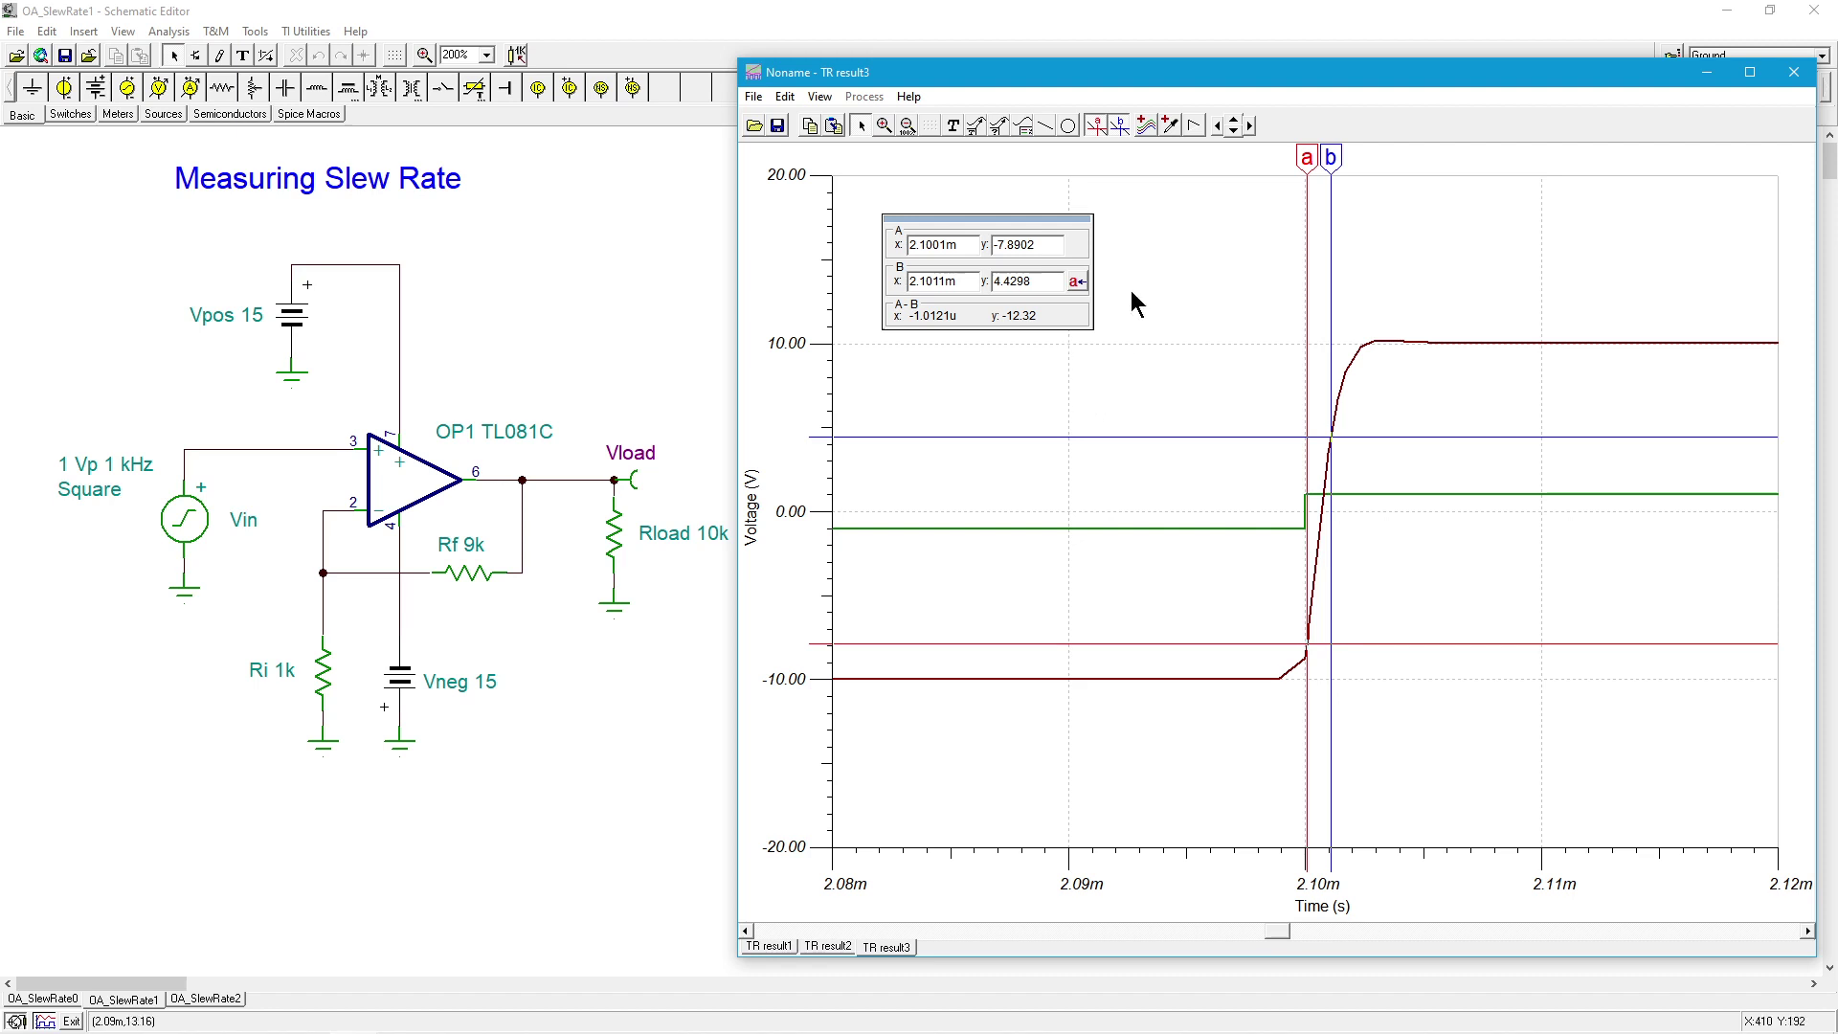
left_click(1117, 127)
left_click(1095, 127)
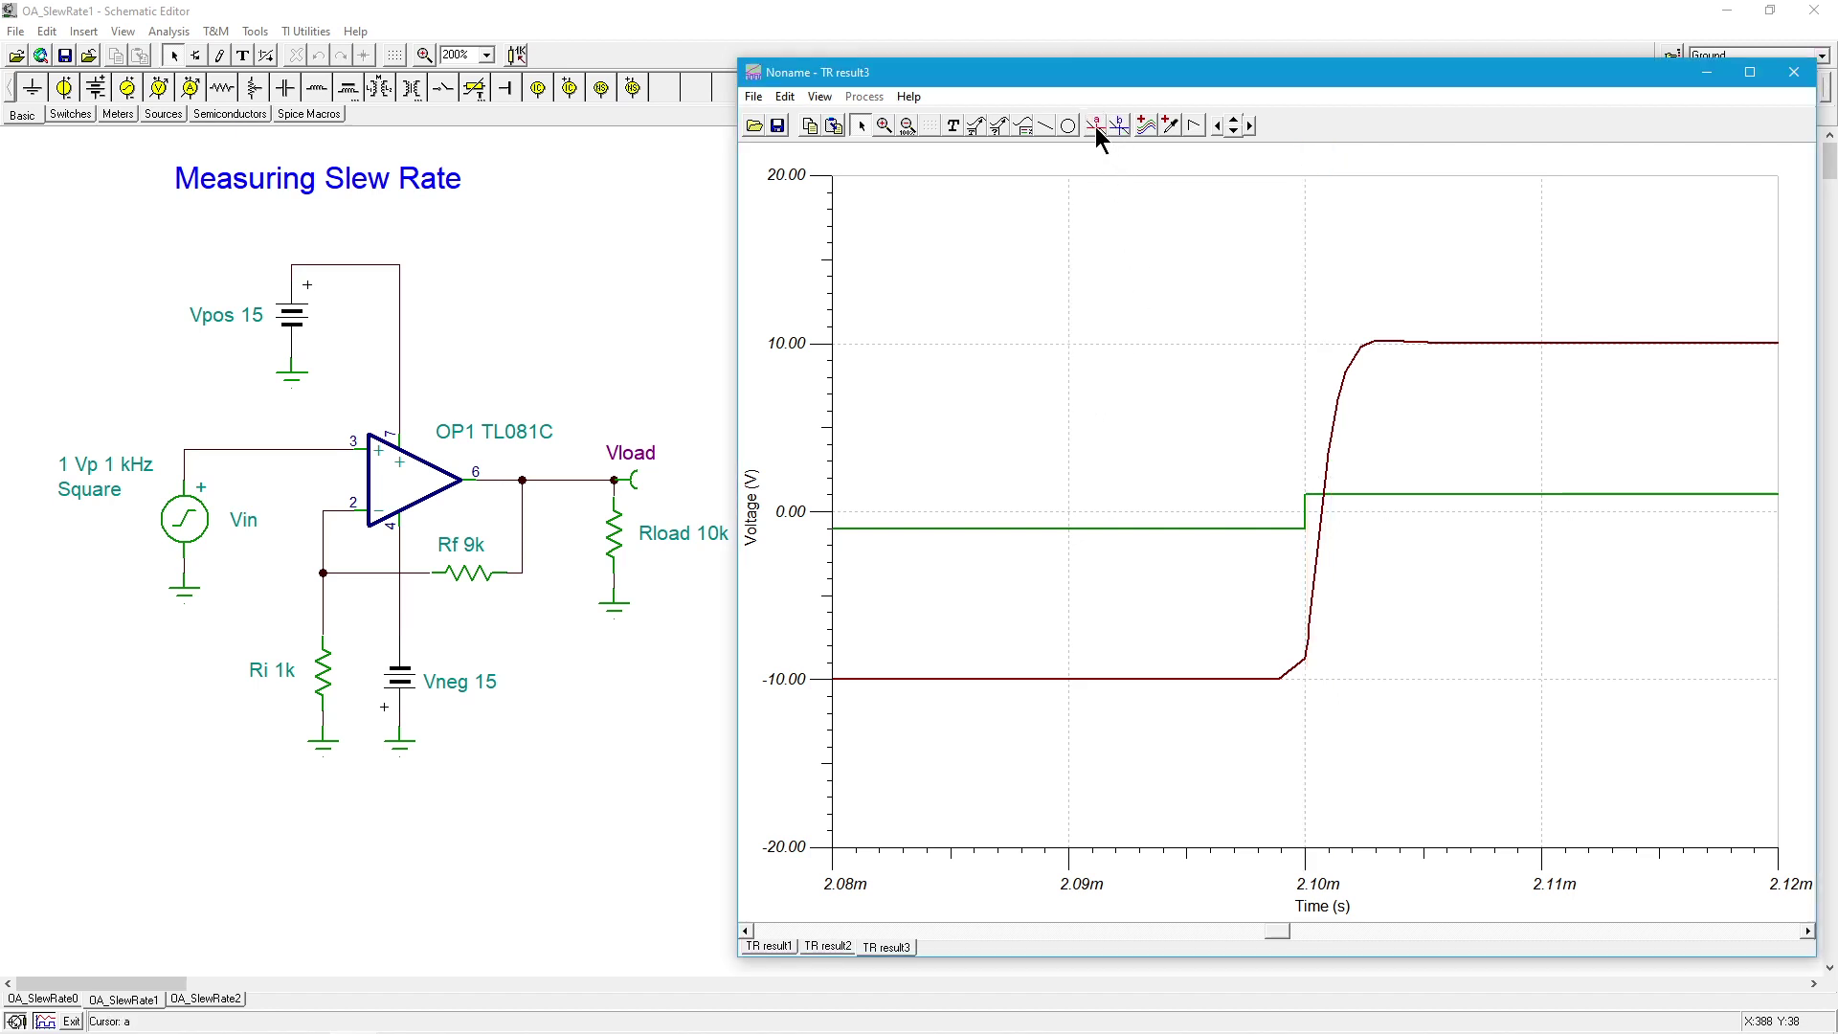
- Return TR result3 to normal zoom showing the full 2.00m–2.20m span
left_click(905, 125)
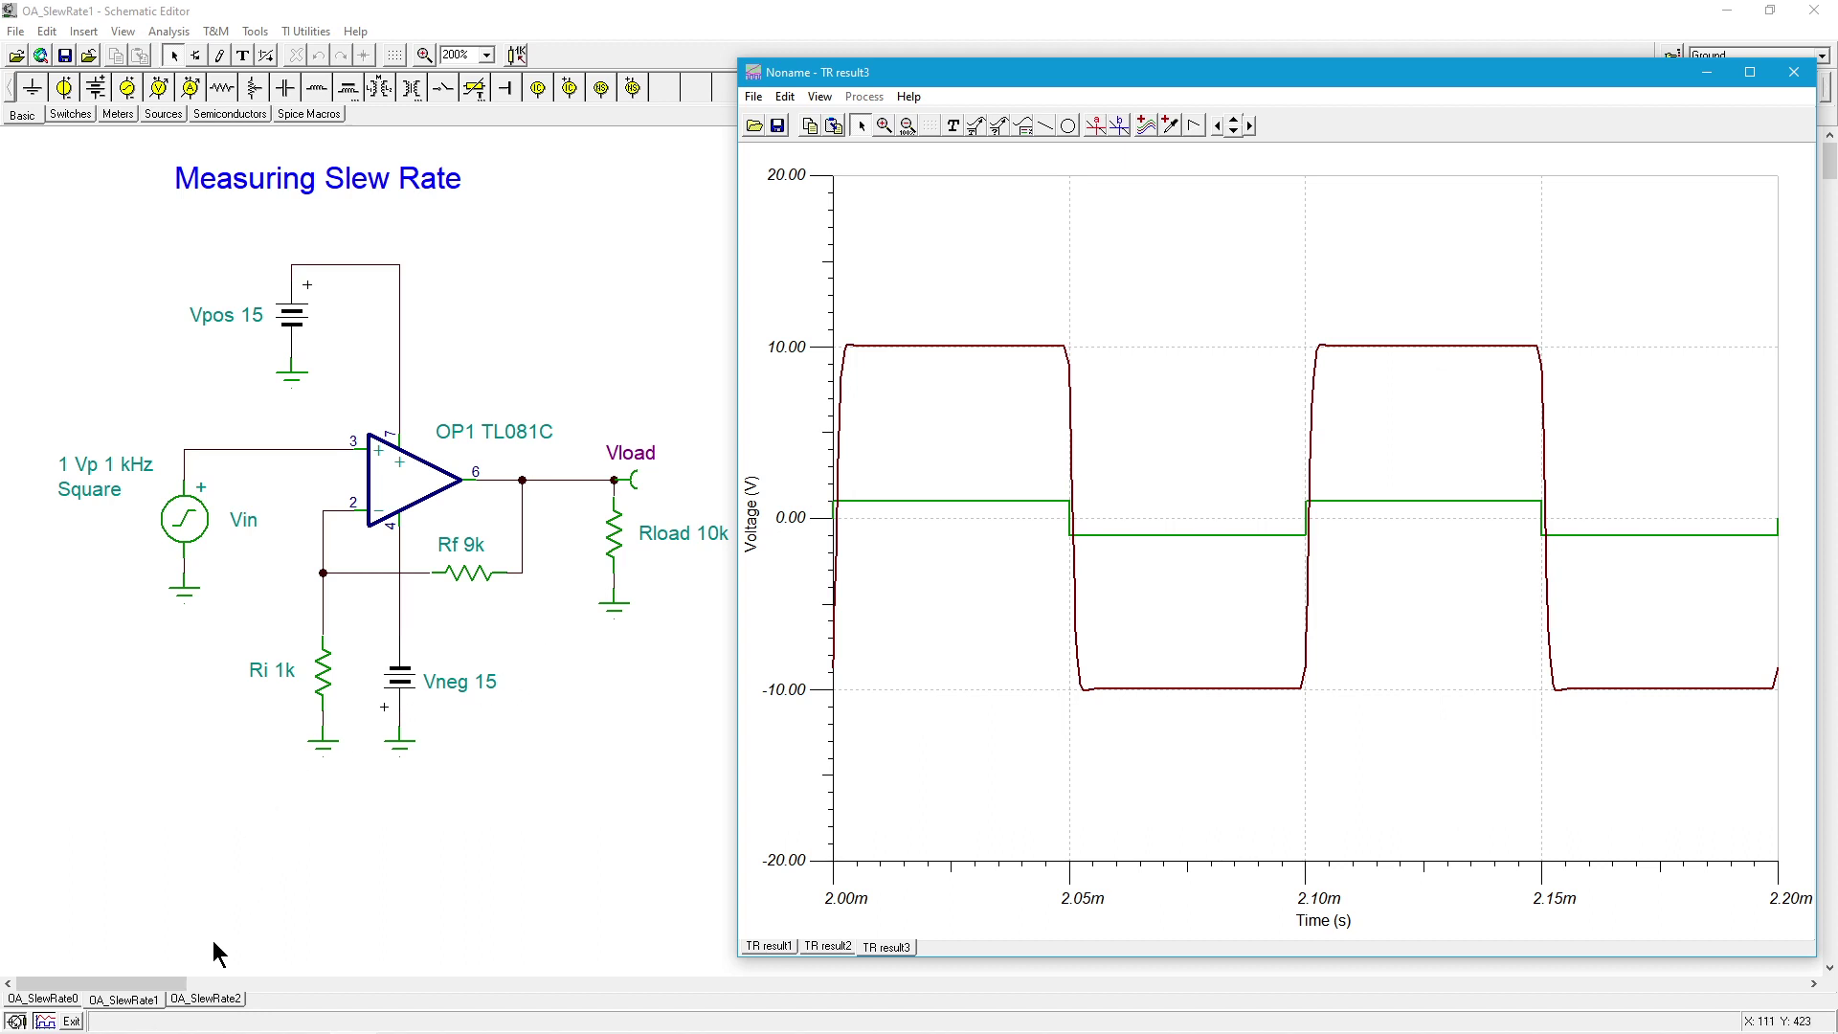
- Switch to the OA_SlewRate2 schematic tab
left_click(220, 1001)
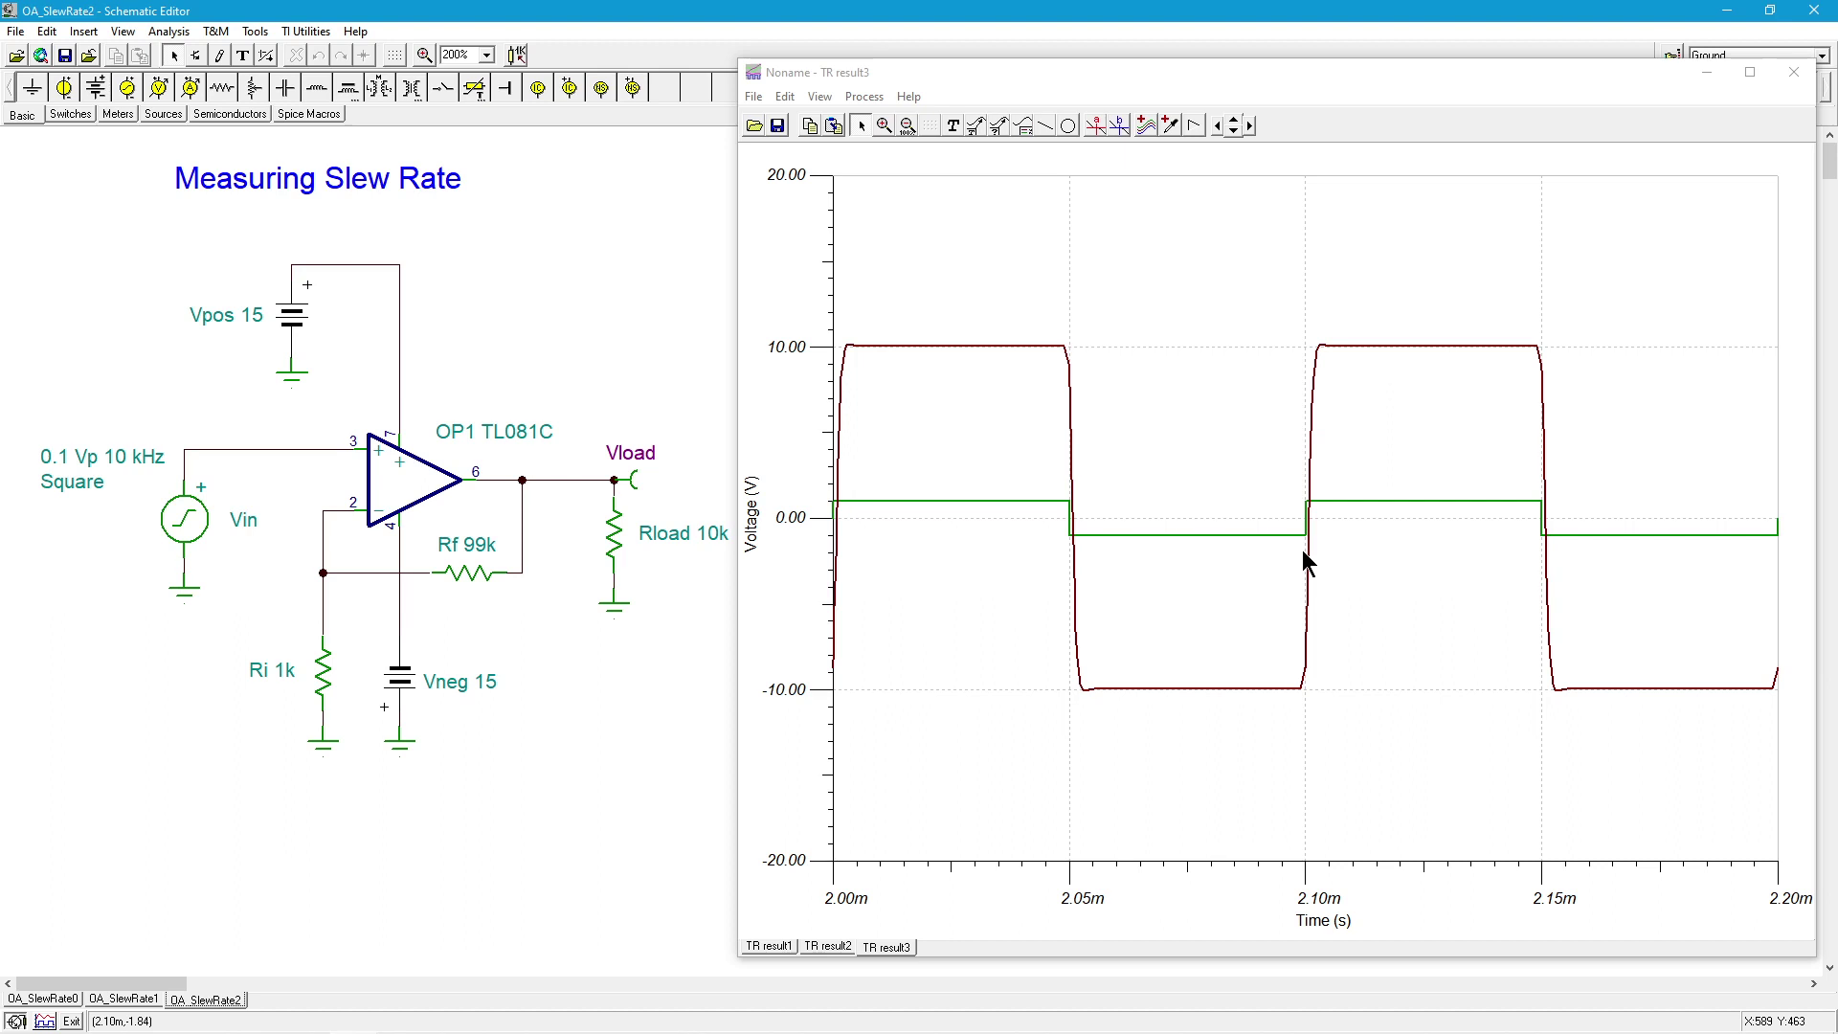
- Run a transient analysis on OA_SlewRate2 over 2m to 2.2m, producing TR result4
left_click(168, 32)
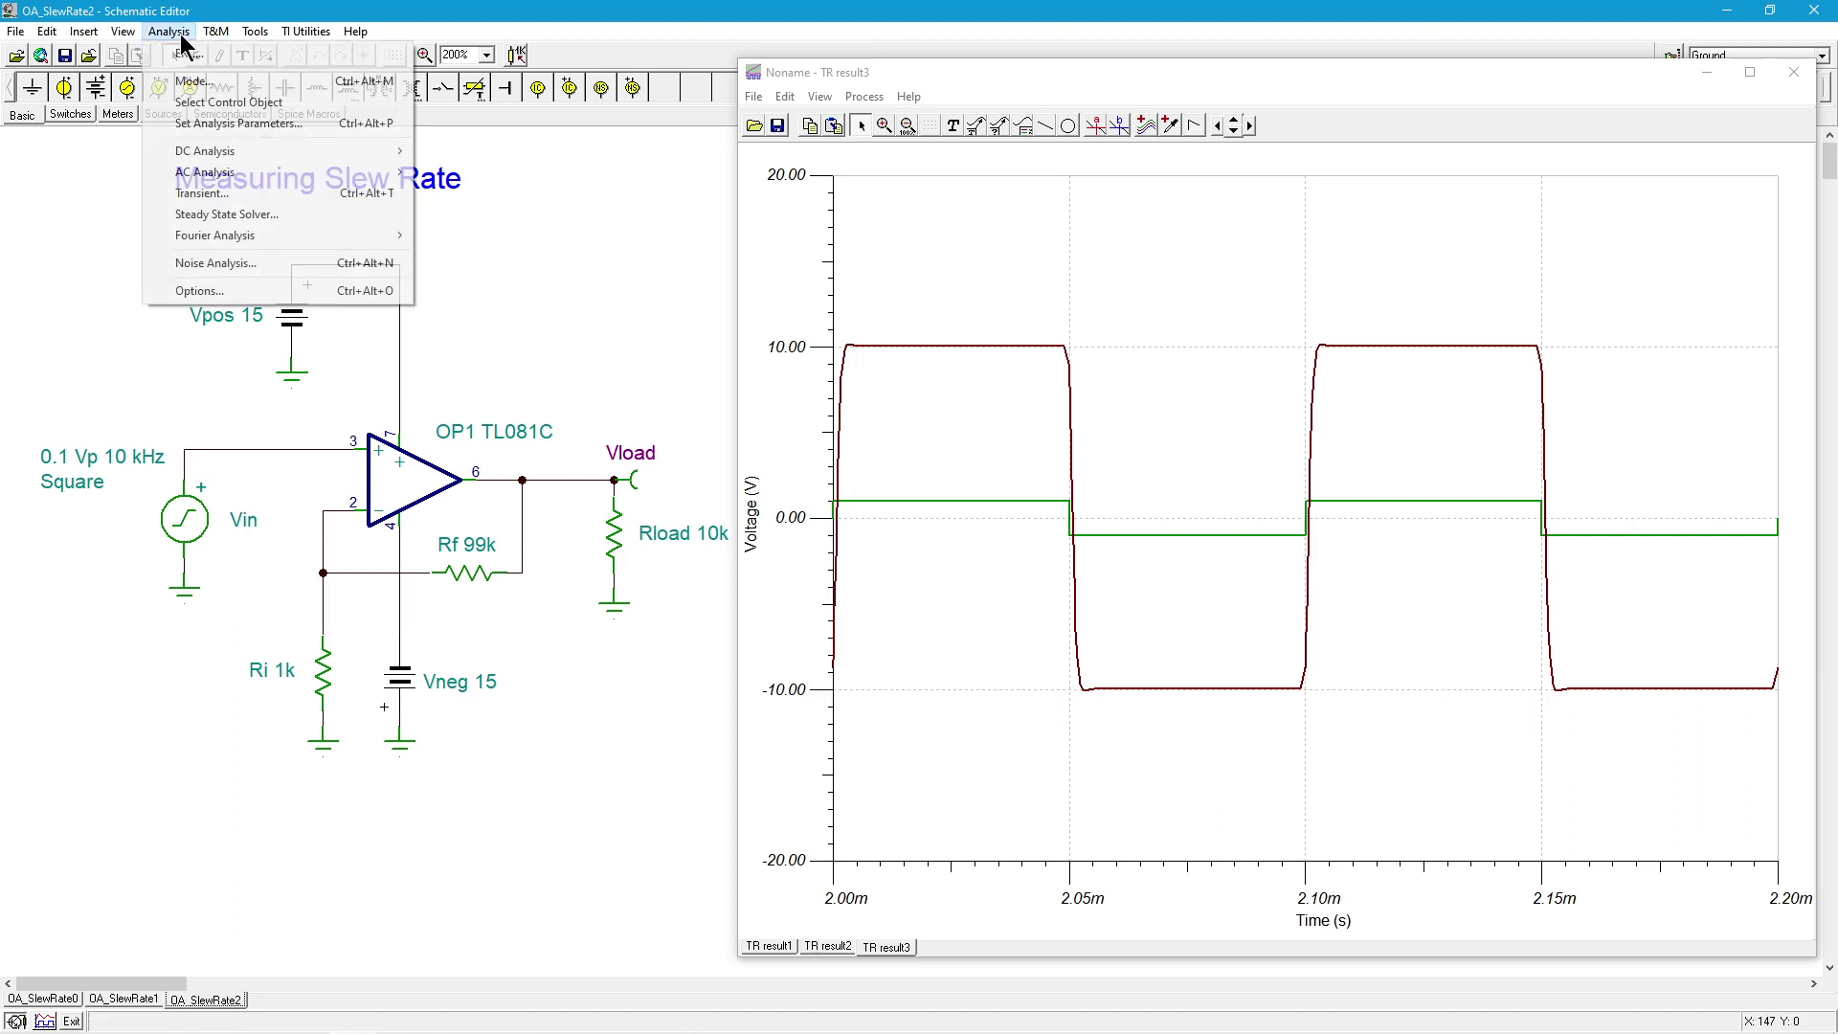
left_click(272, 192)
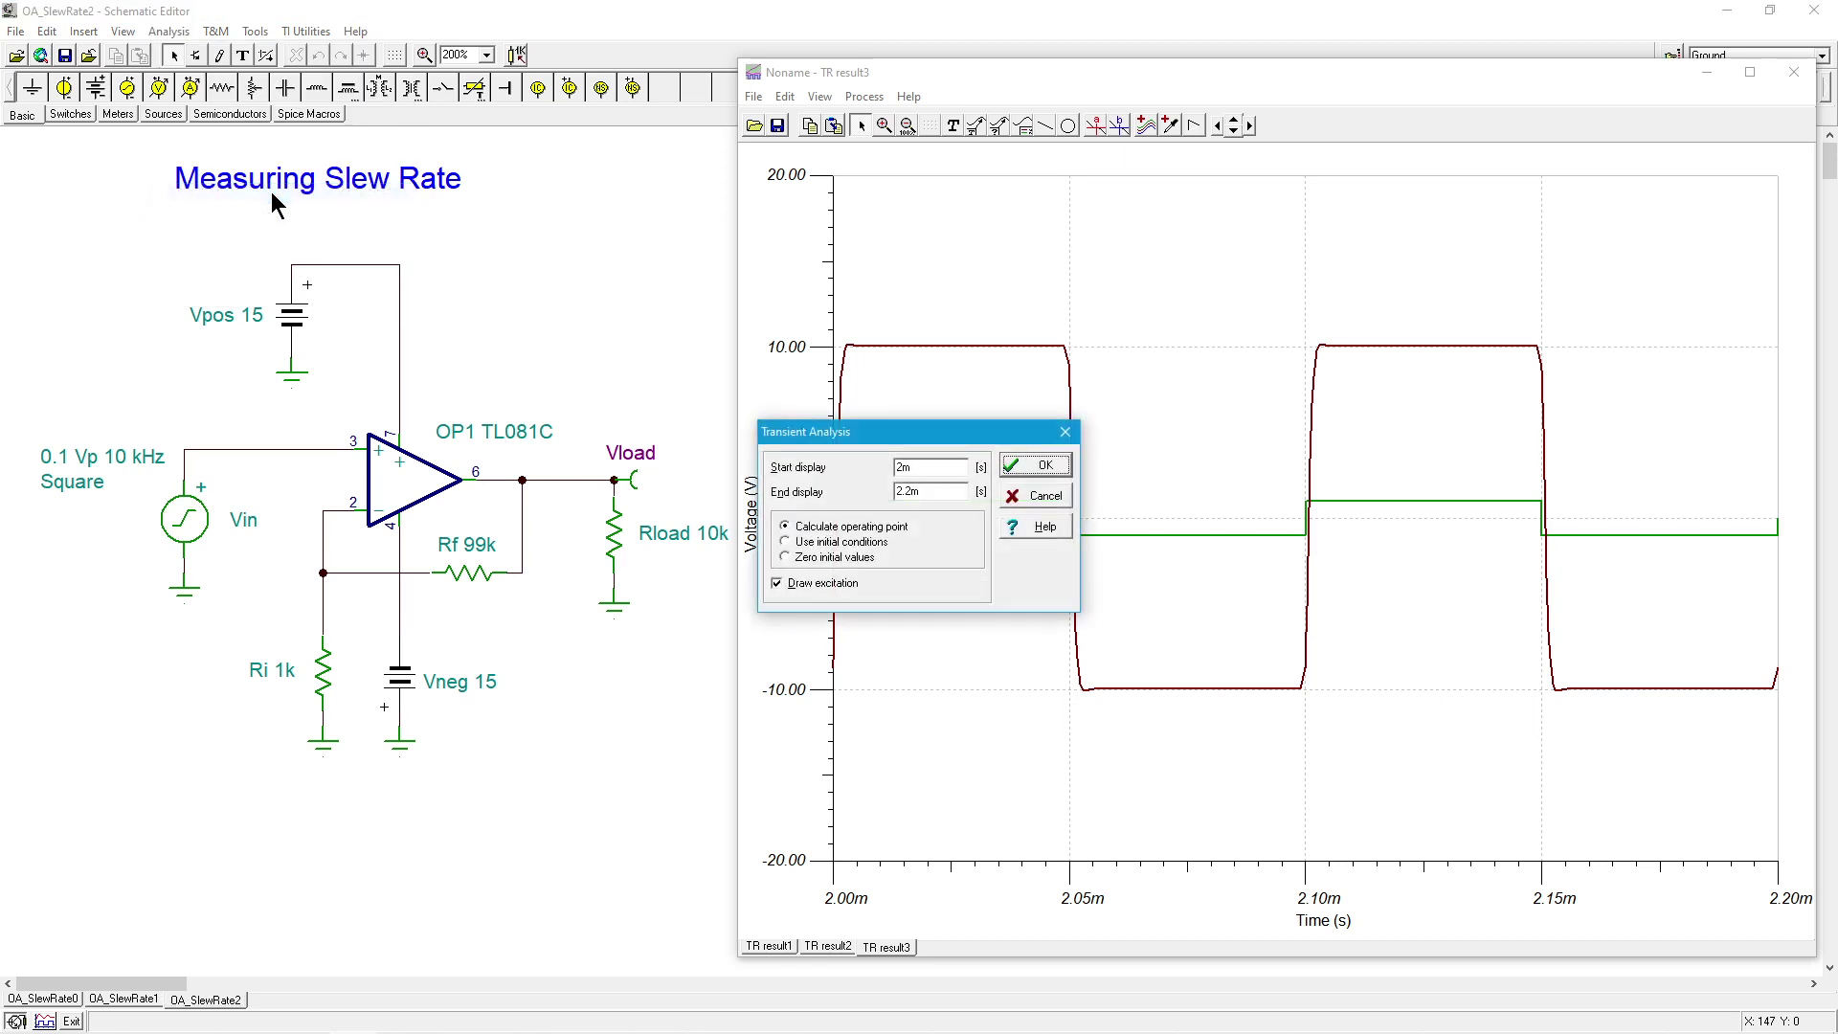
left_click(1043, 463)
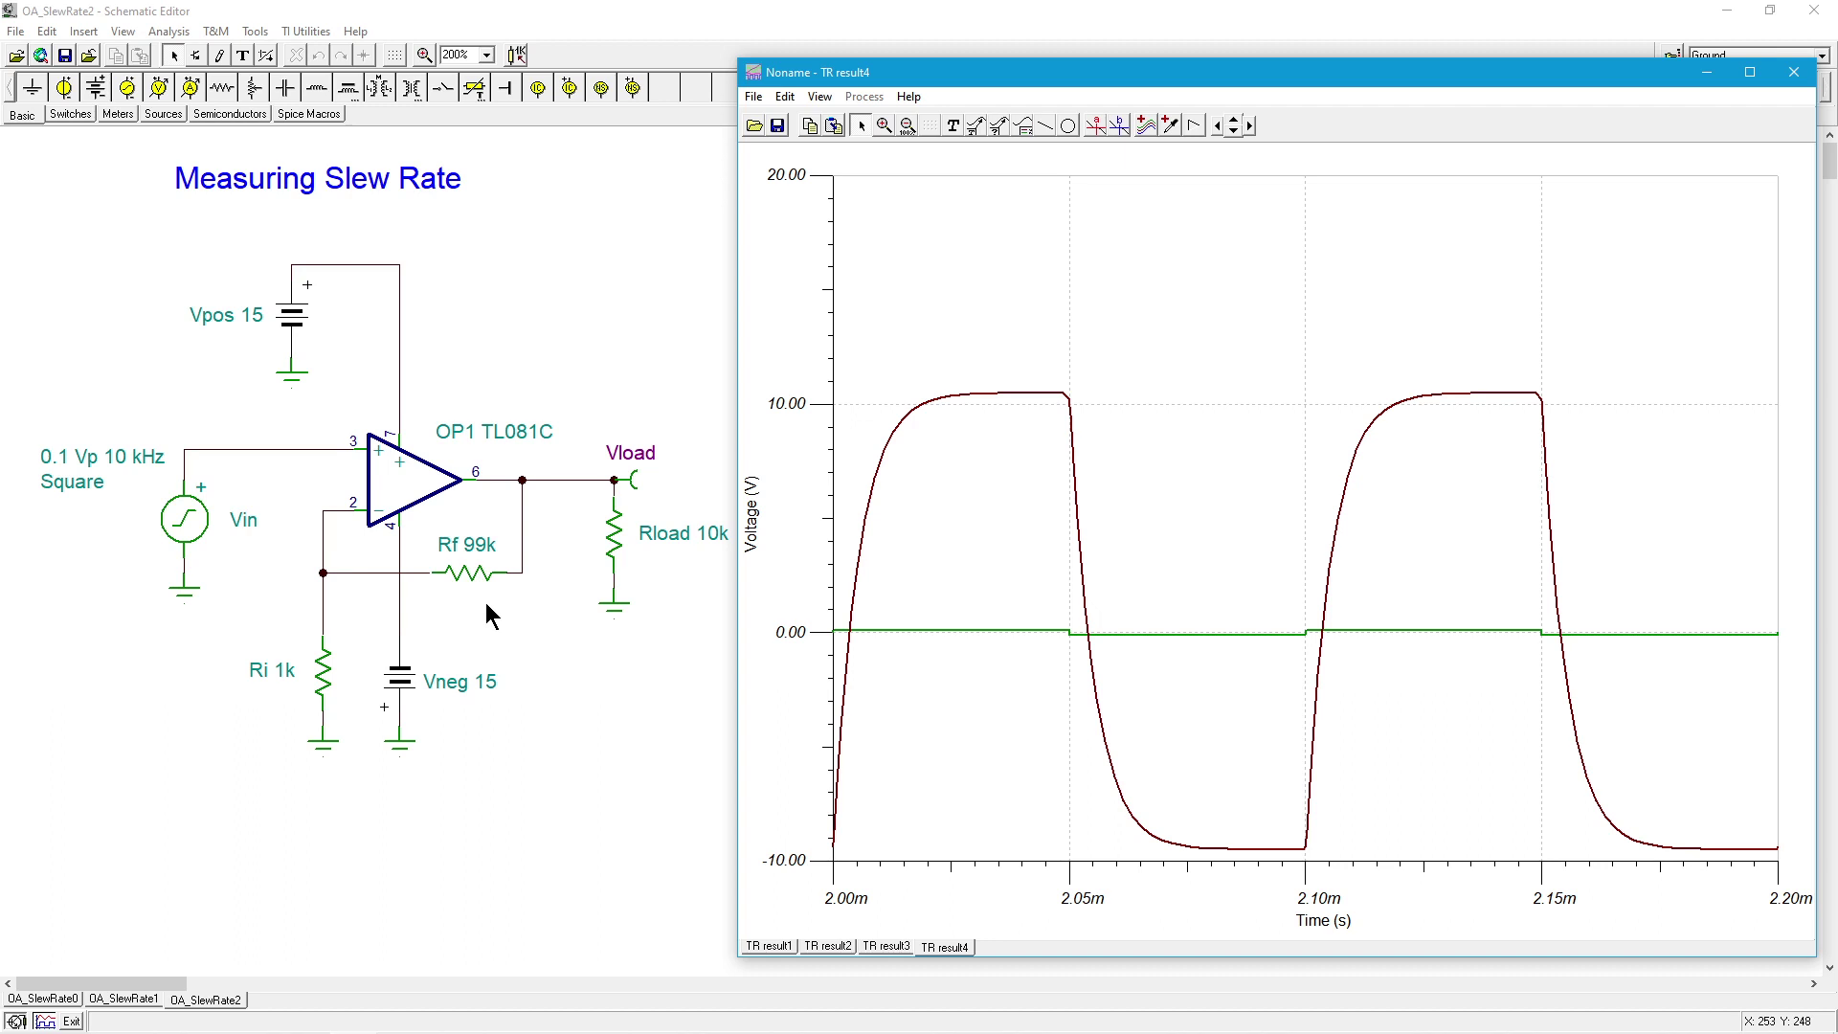
- Set Vin's square-wave amplitude to 1 V in its signal editor and apply it
double_click(190, 524)
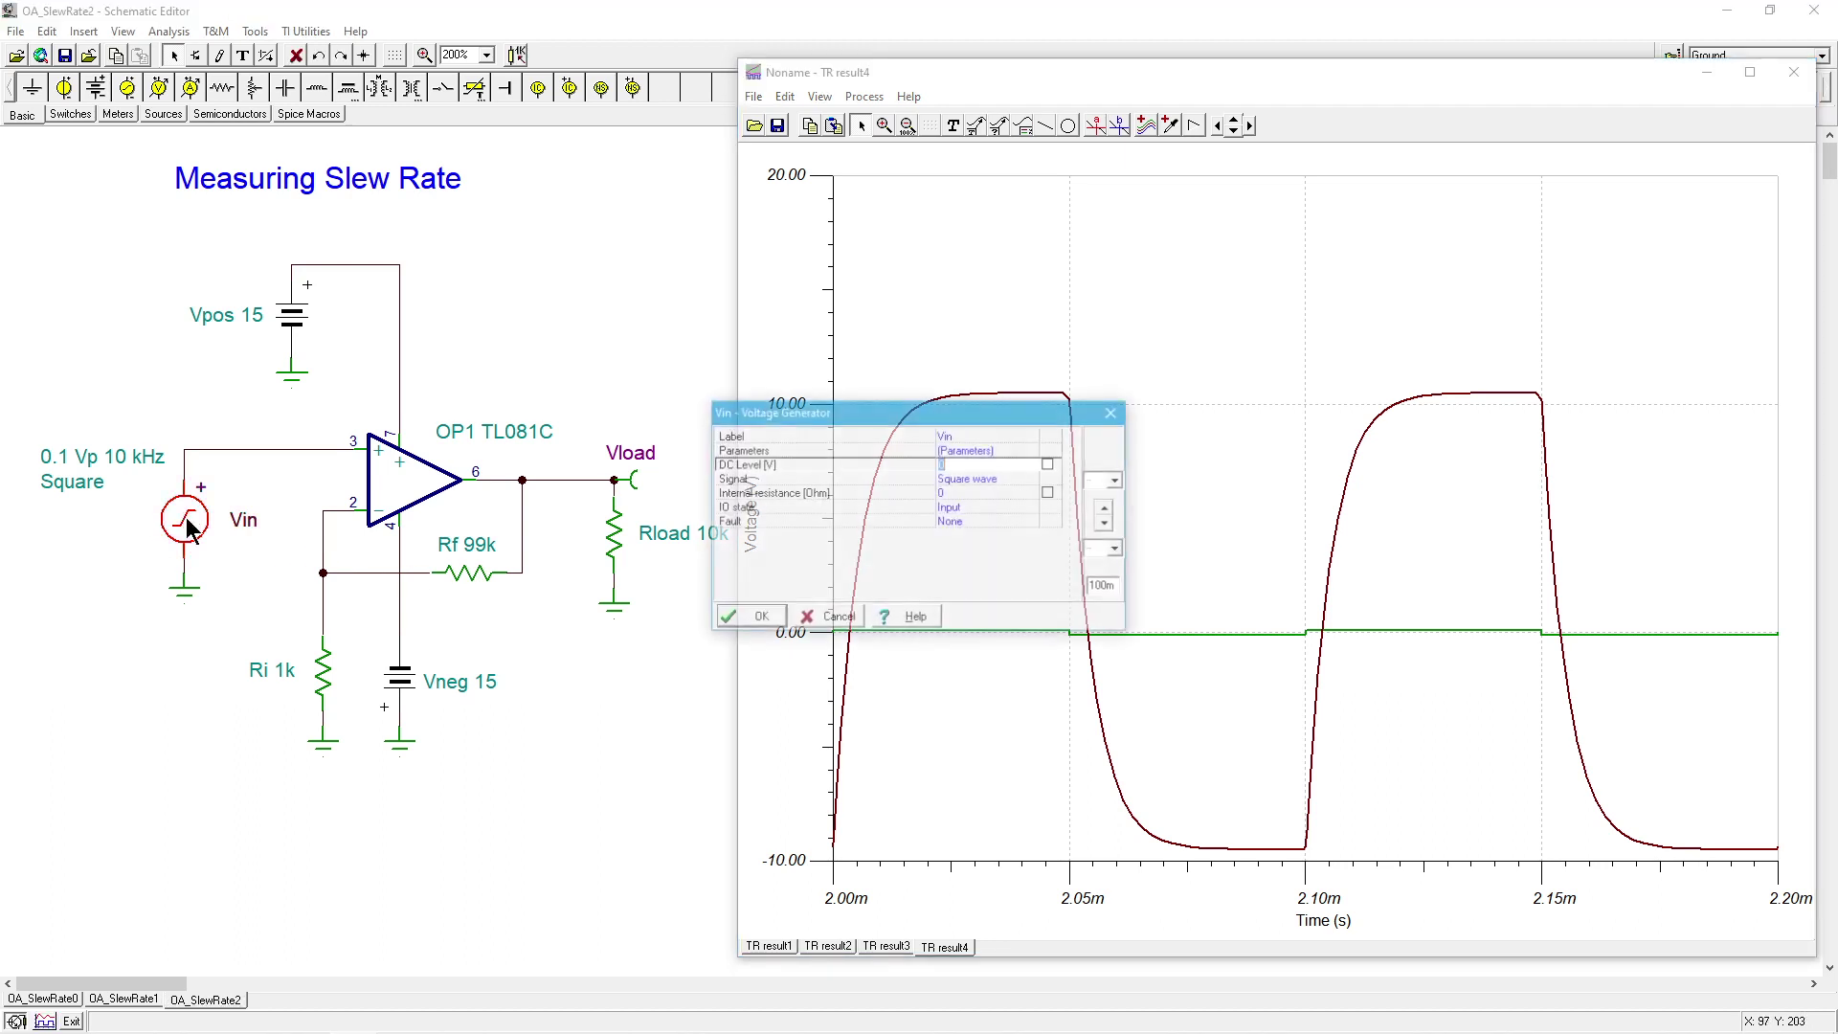
left_click(968, 486)
left_click(1032, 479)
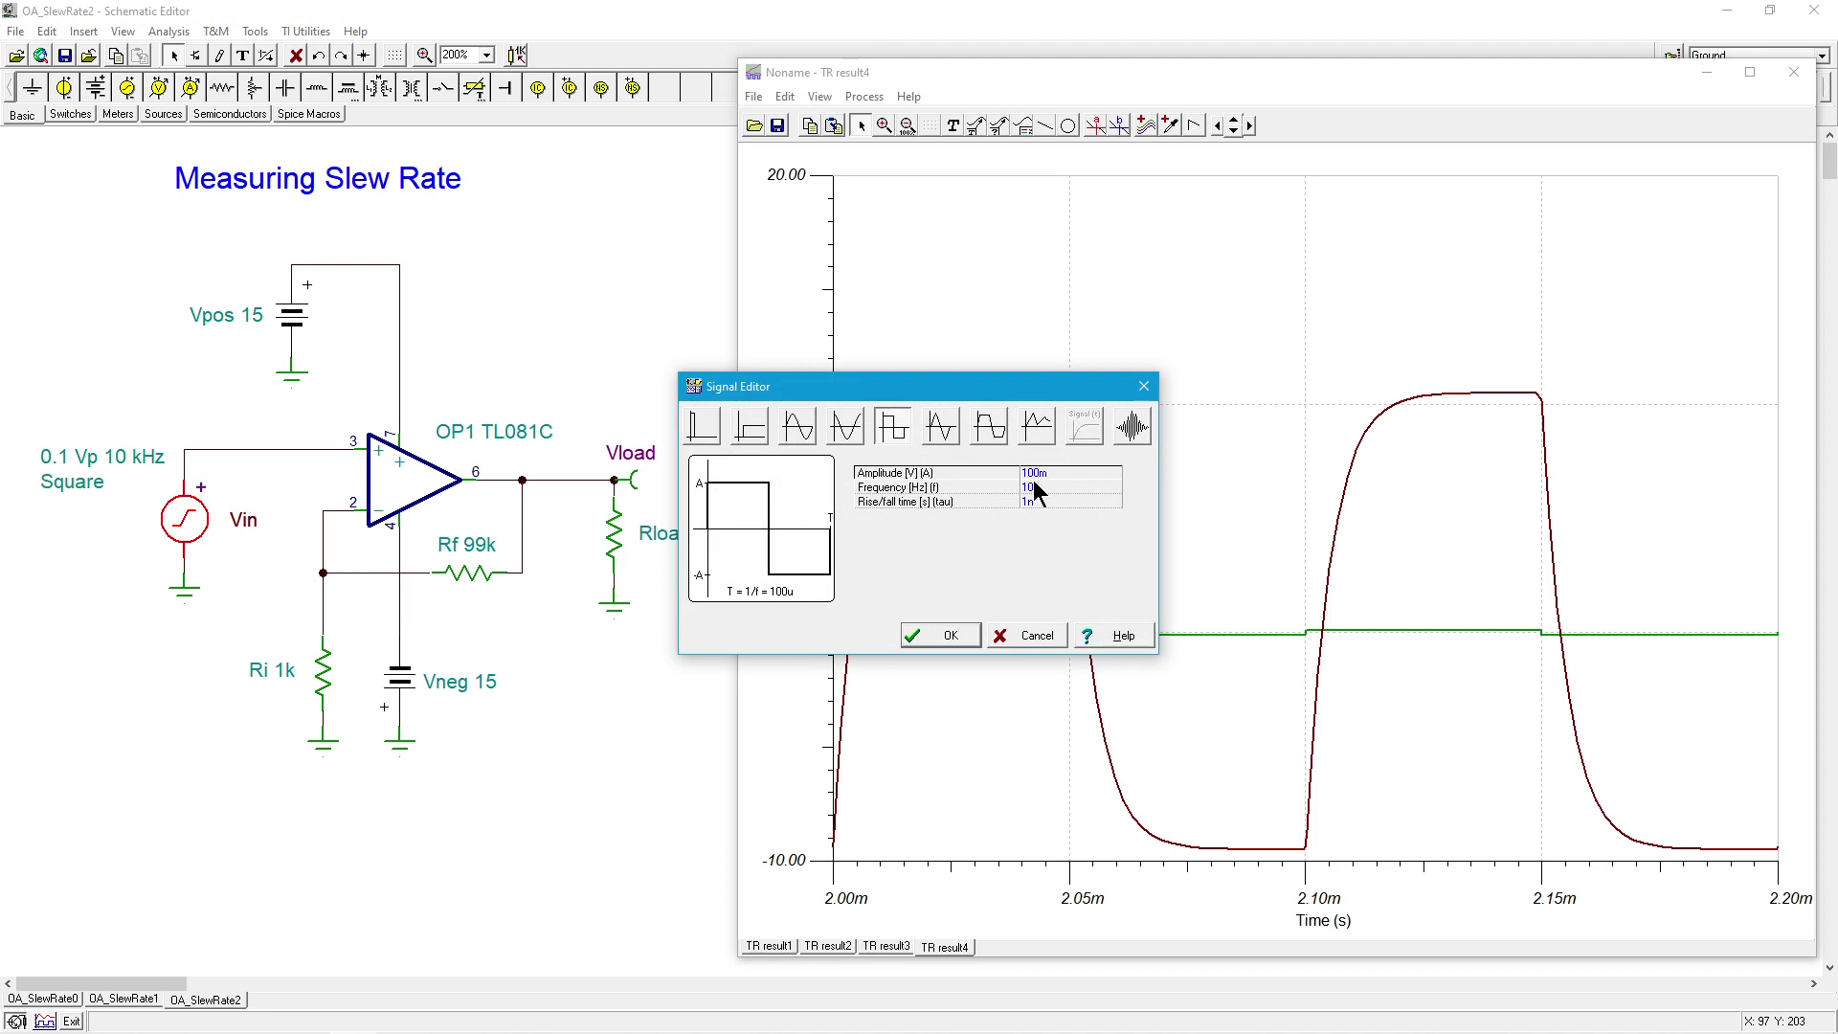
left_click(1057, 473)
type("1")
left_click(944, 634)
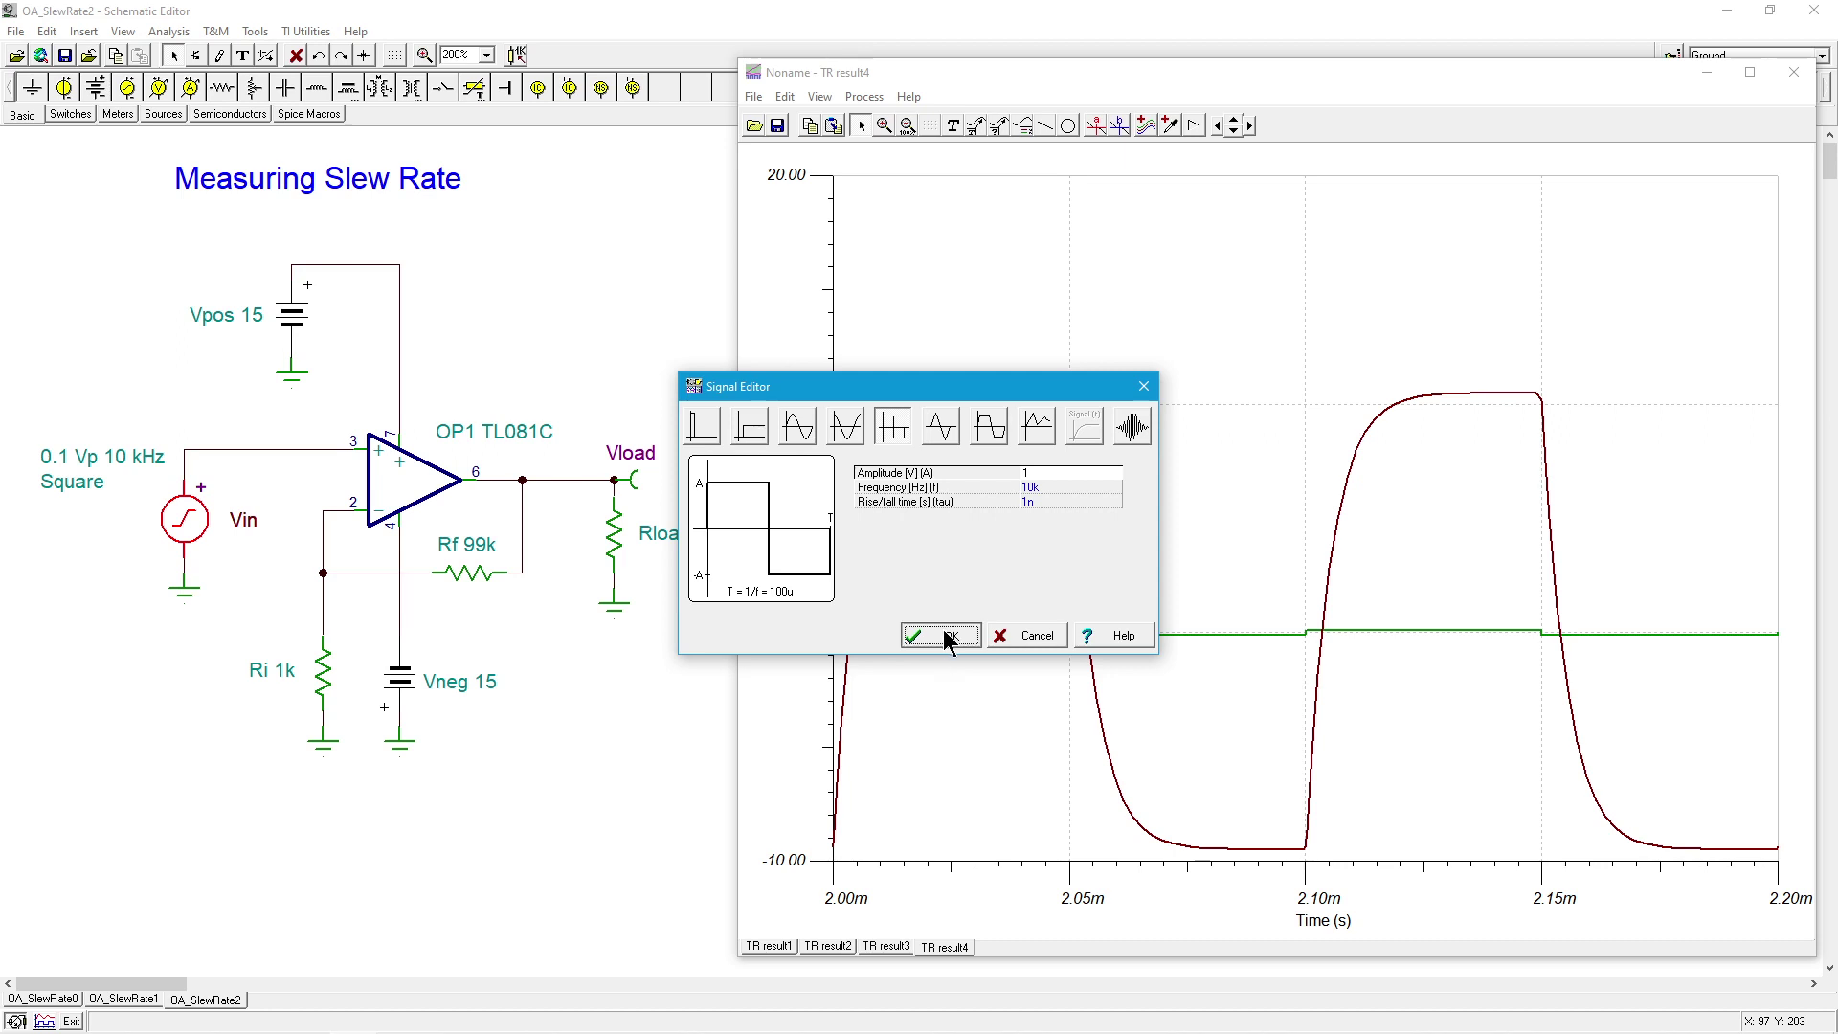
left_click(756, 617)
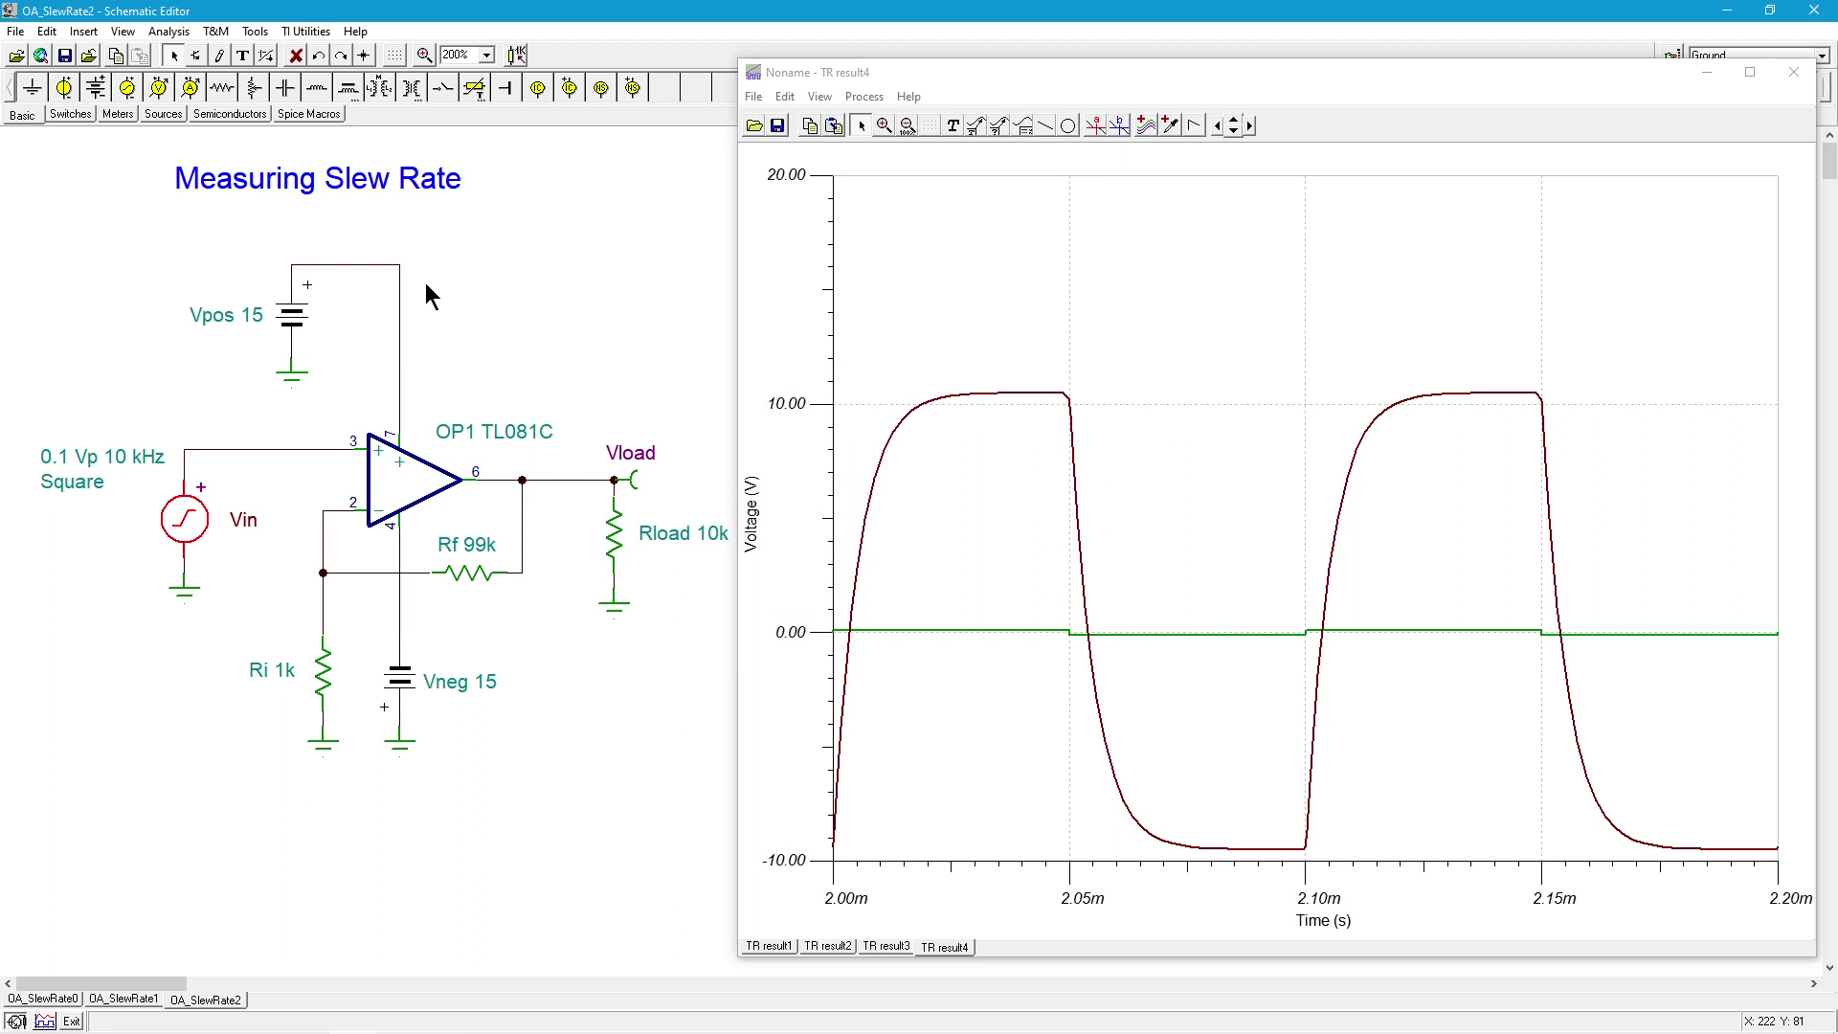
- Rerun the transient analysis with the 1 V input, producing TR result5
left_click(168, 31)
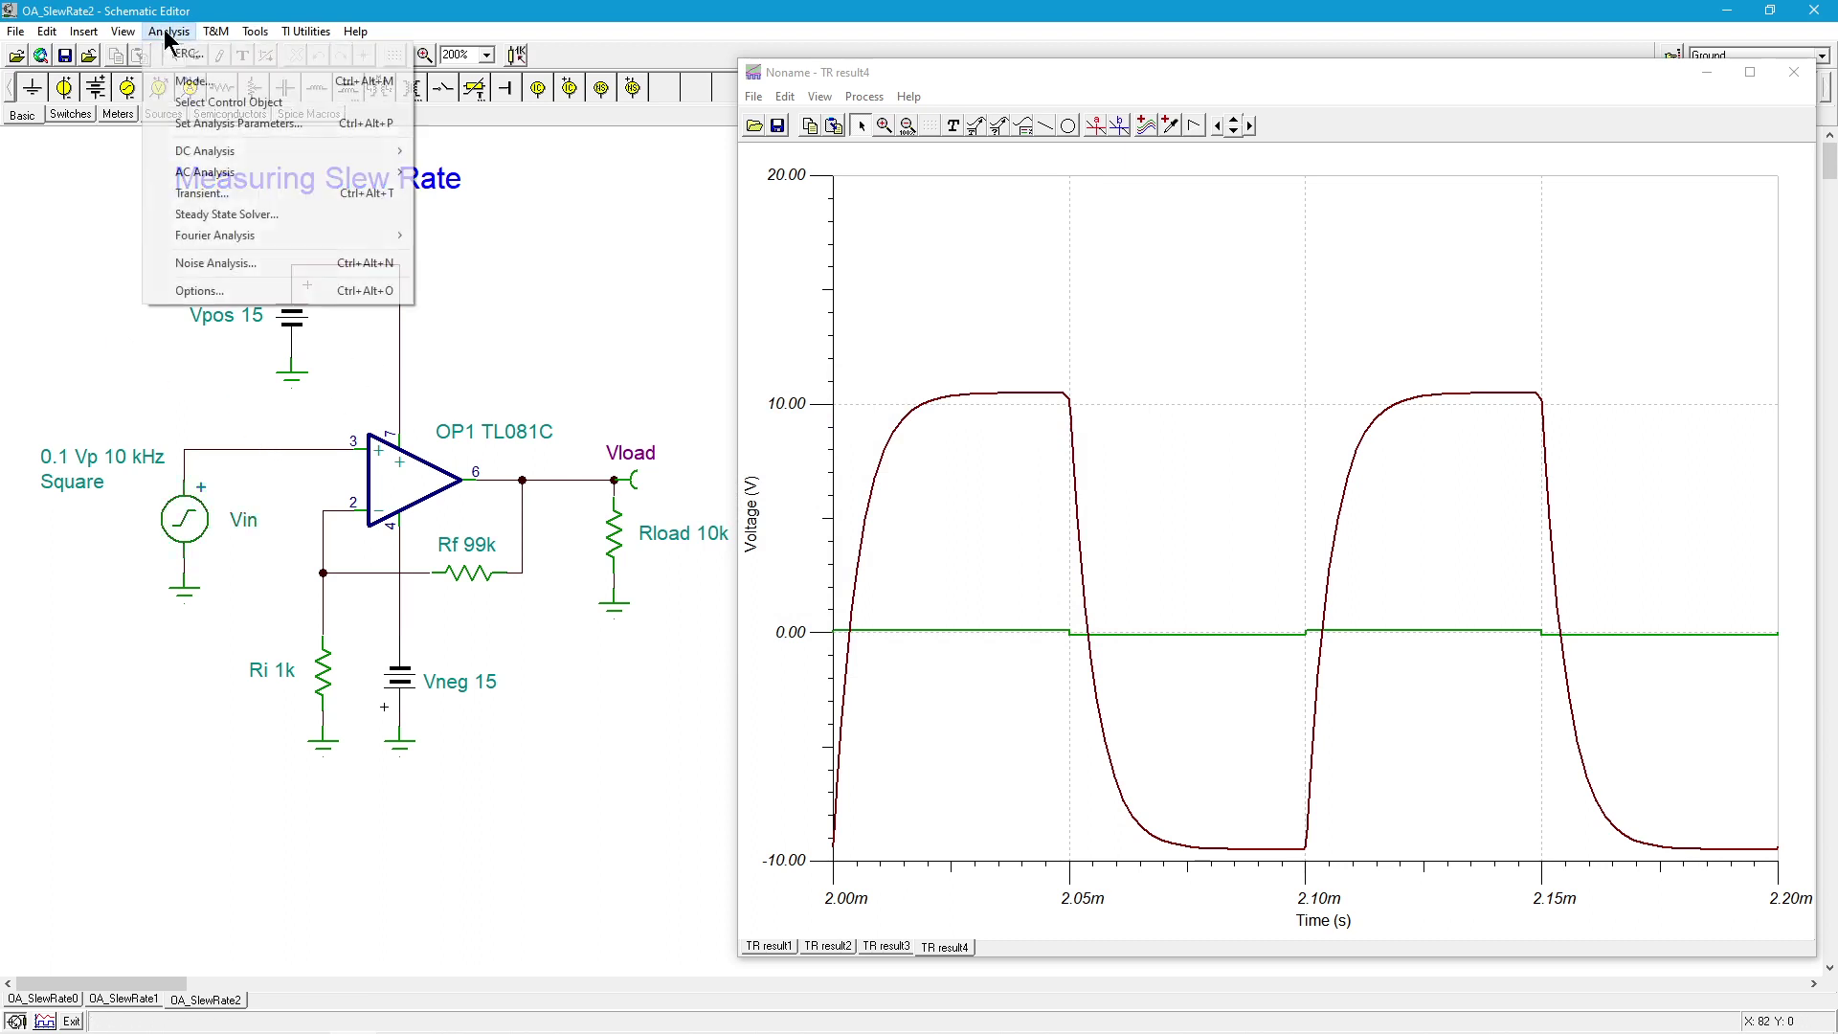
left_click(235, 192)
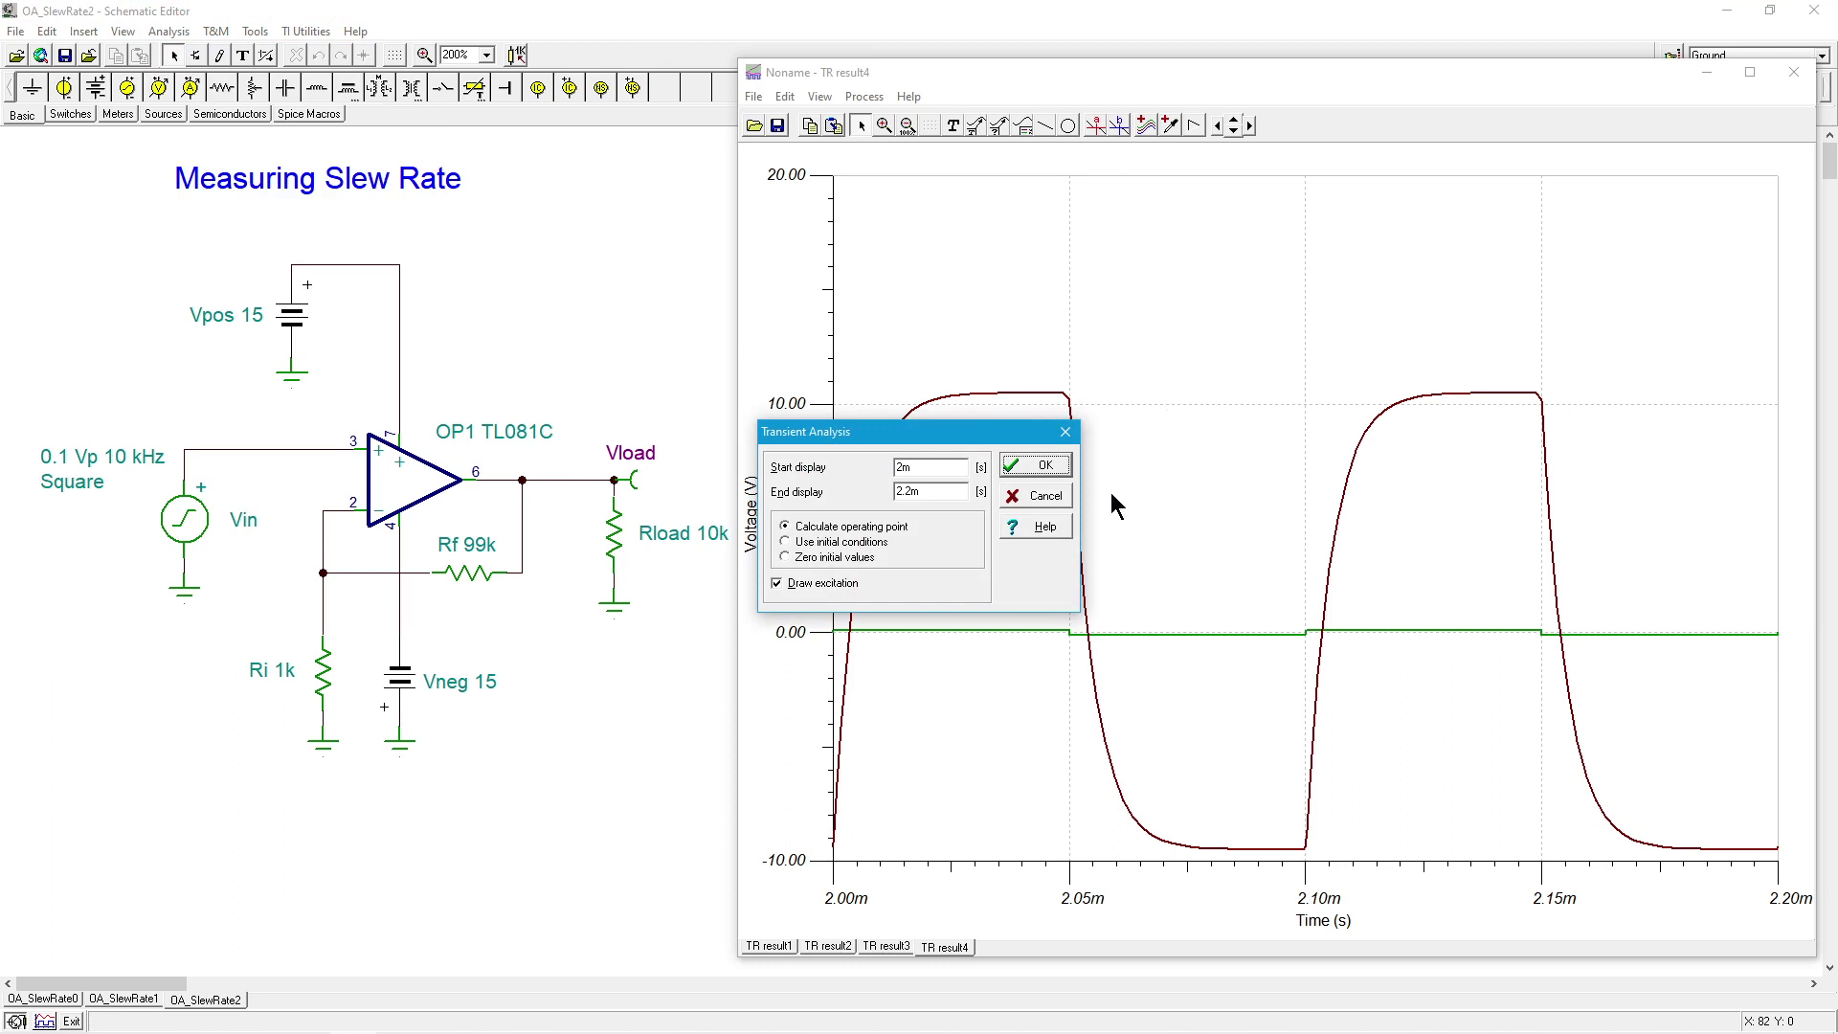
left_click(1045, 466)
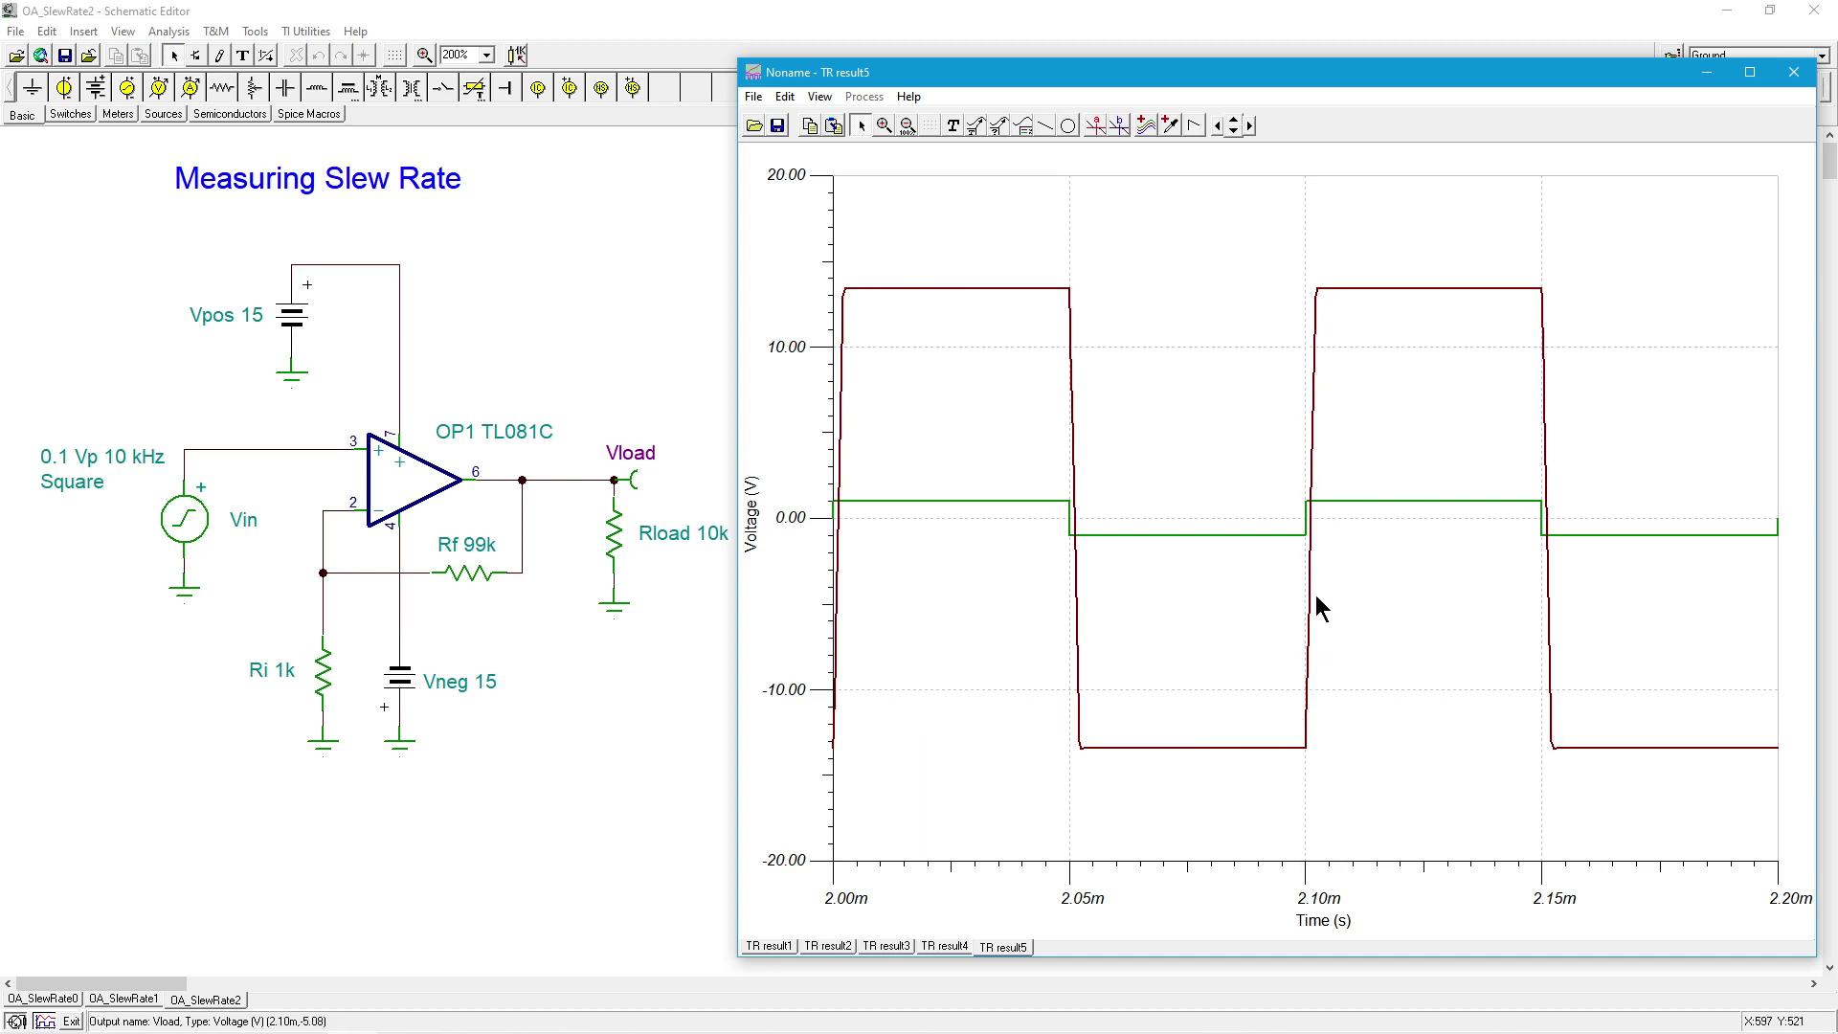
left_click(948, 946)
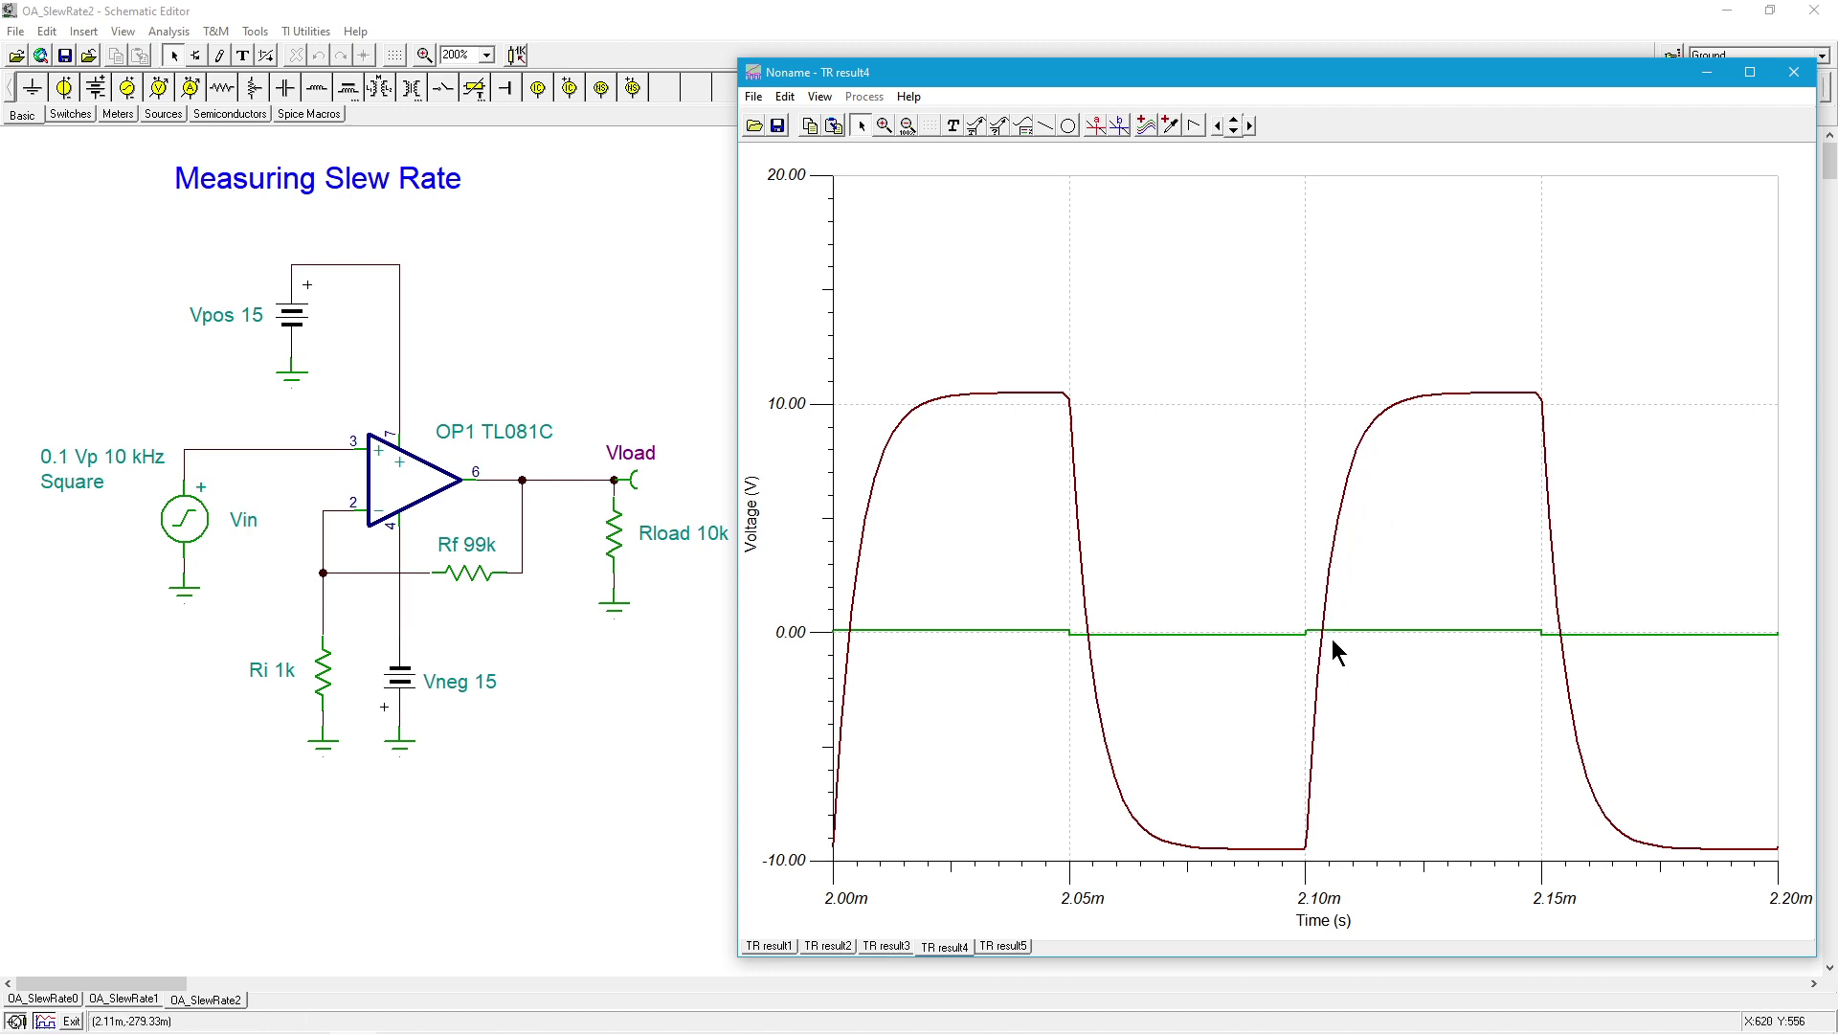
left_click(1005, 944)
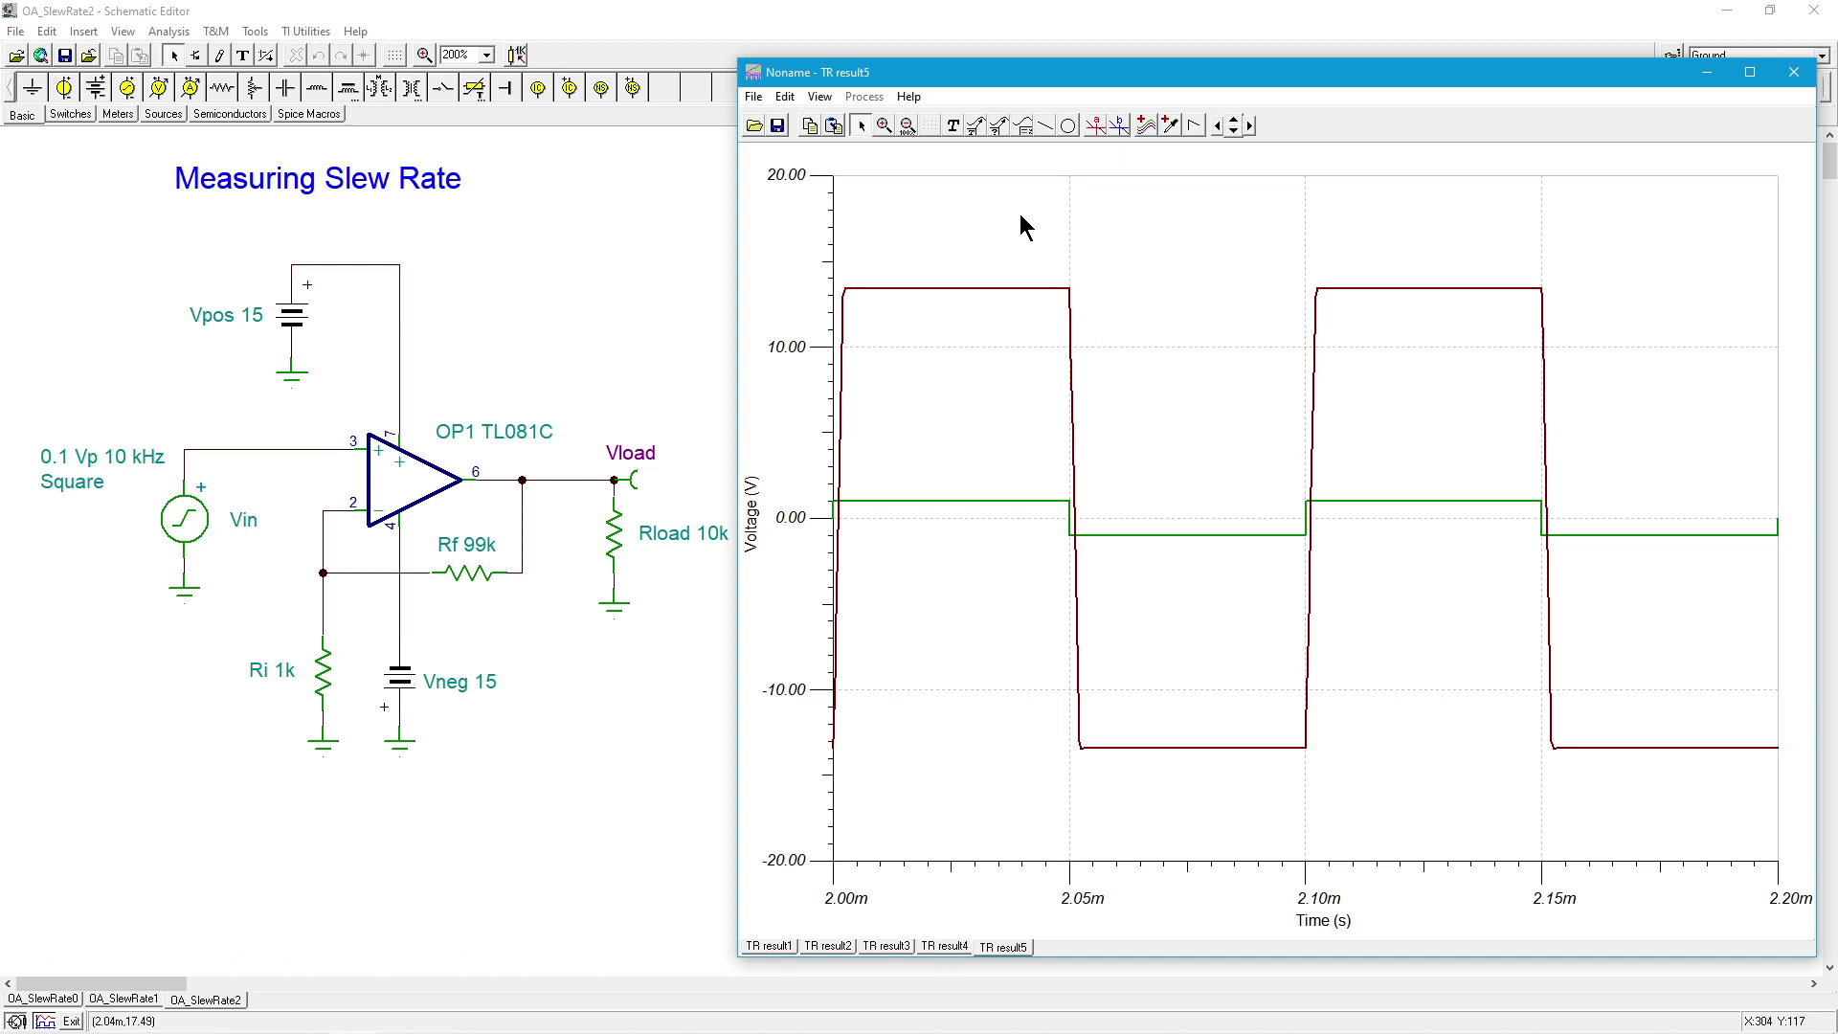
- Zoom into the rising edge near 2.10m and place cursors a and b, reading 13.0538 V over 1.0121 µs
left_click(884, 125)
left_click_drag(1245, 259, 1371, 804)
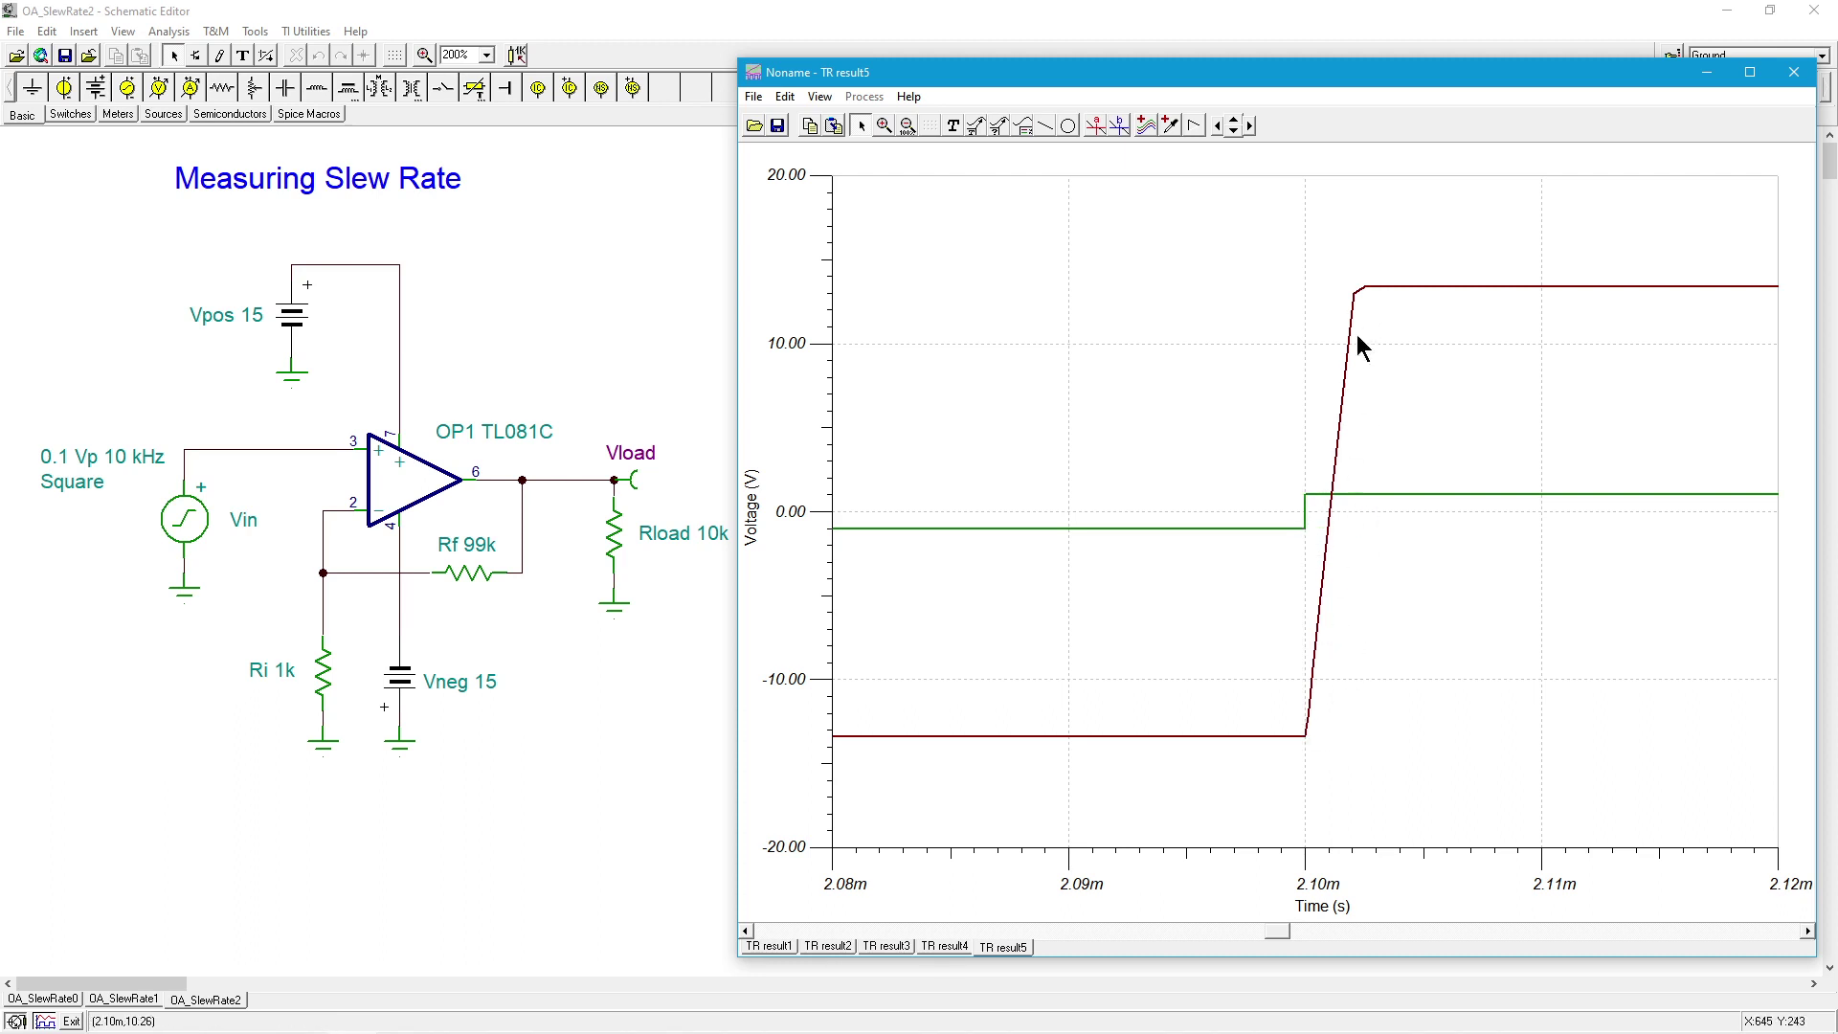
left_click(1096, 126)
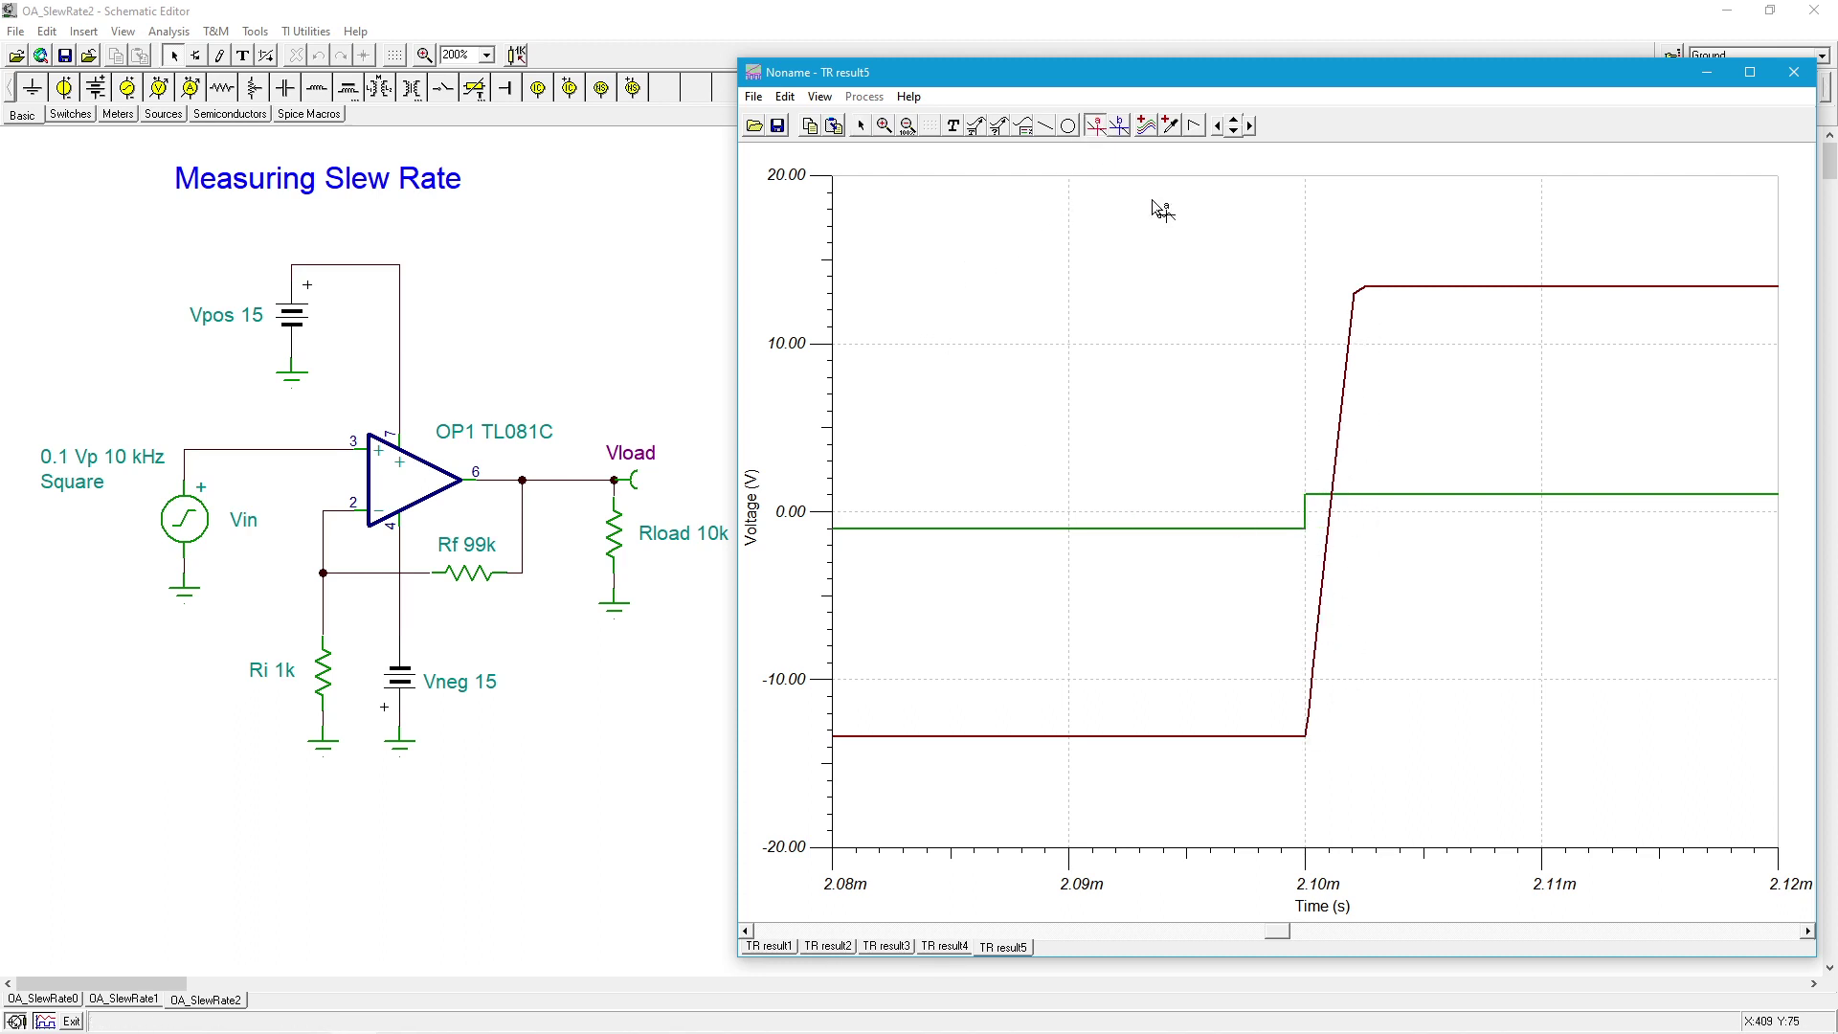
left_click(1346, 364)
left_click(1120, 126)
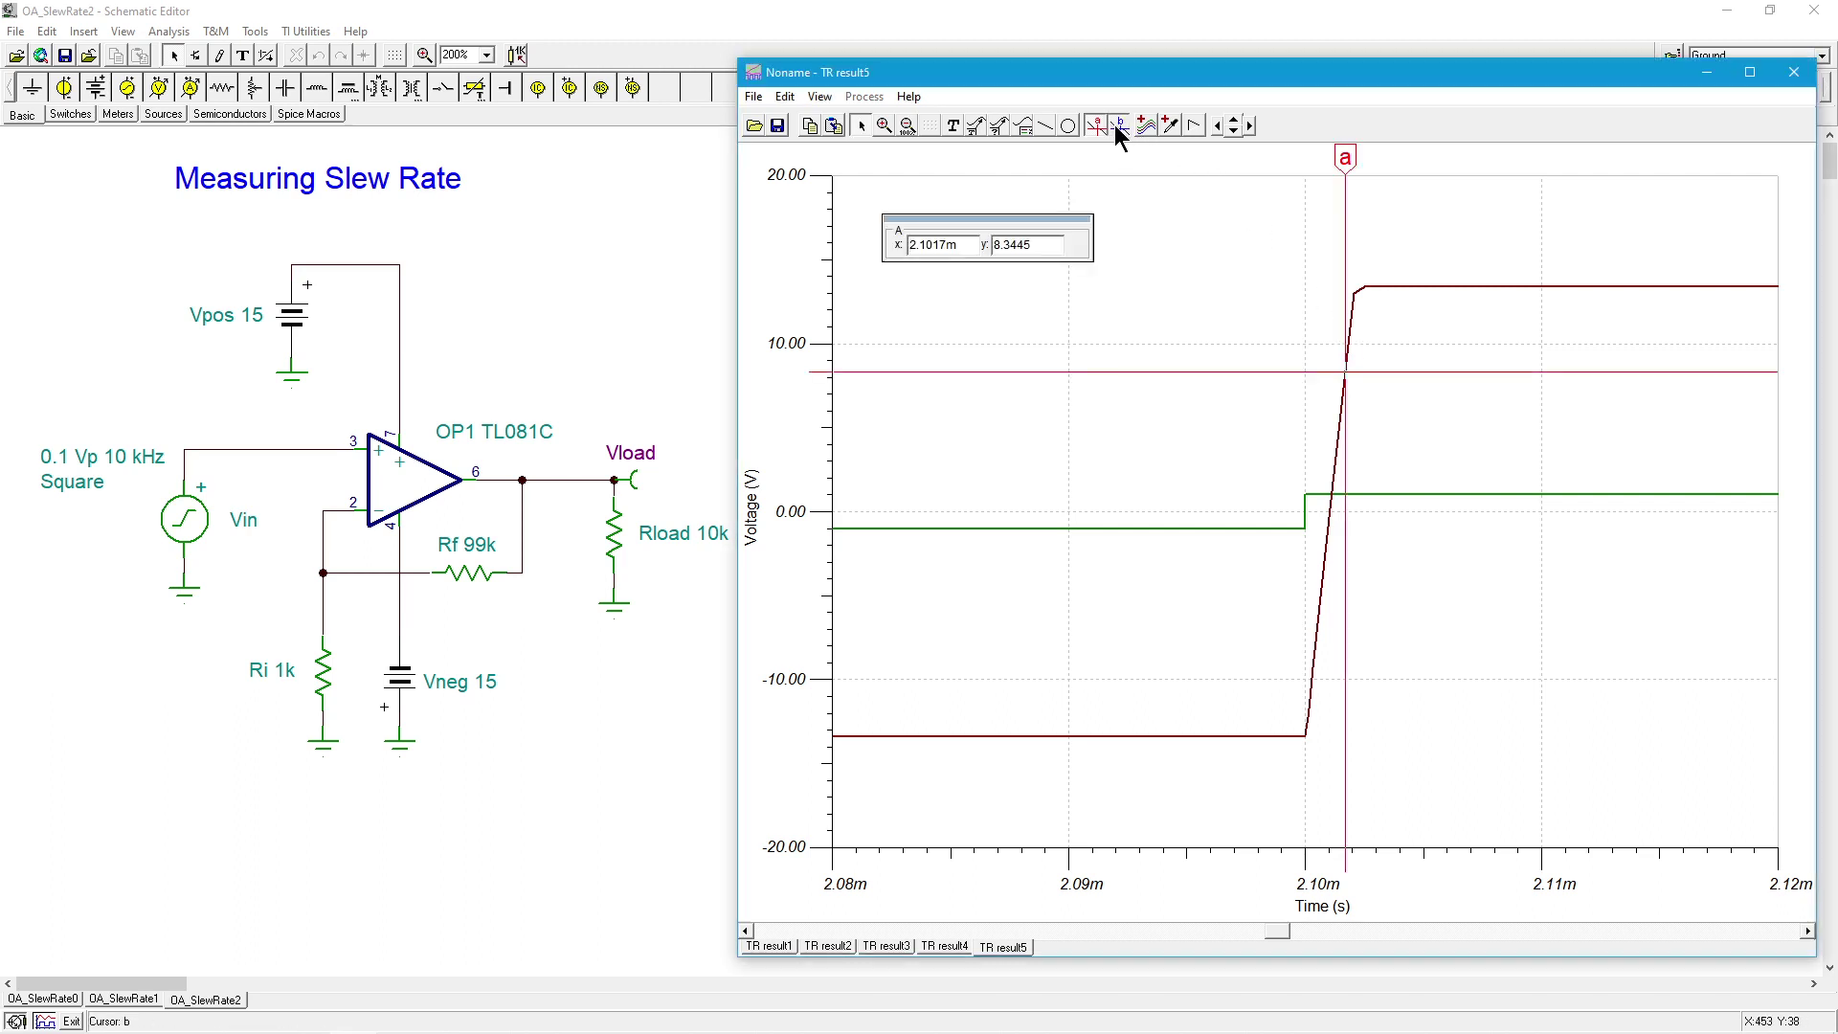
left_click(1311, 688)
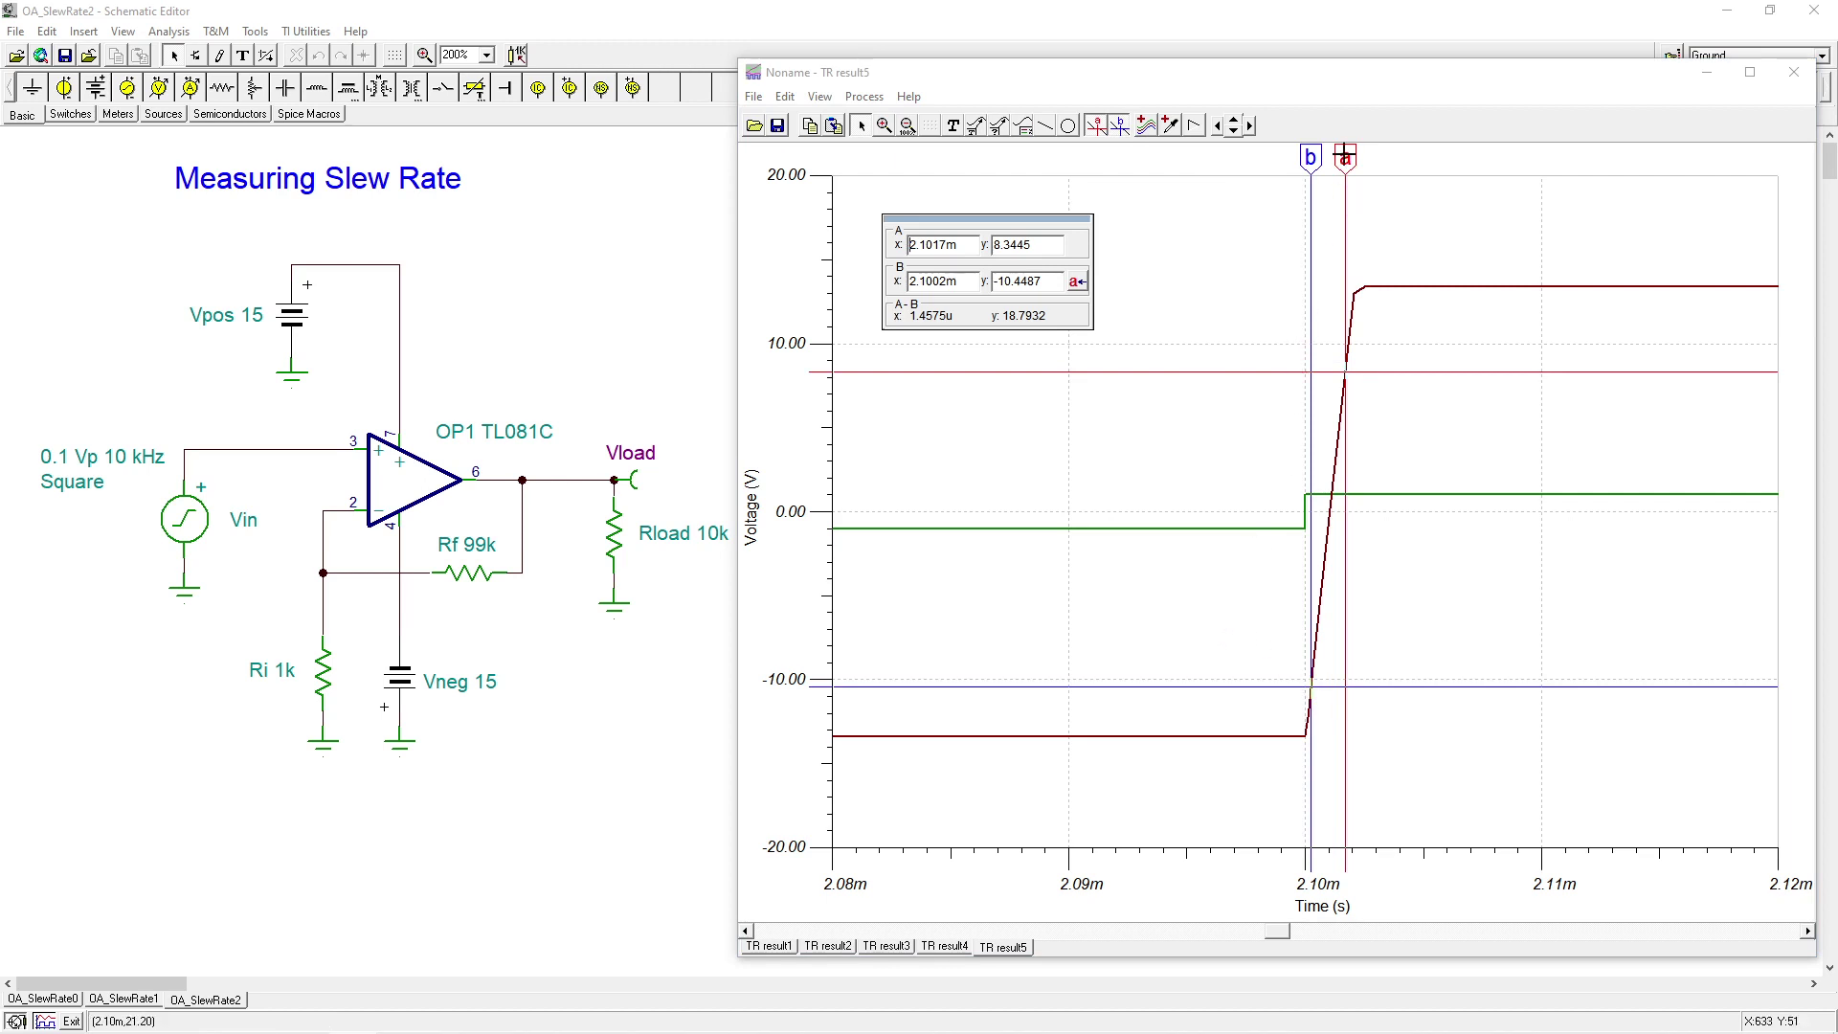
left_click_drag(1345, 158, 1335, 225)
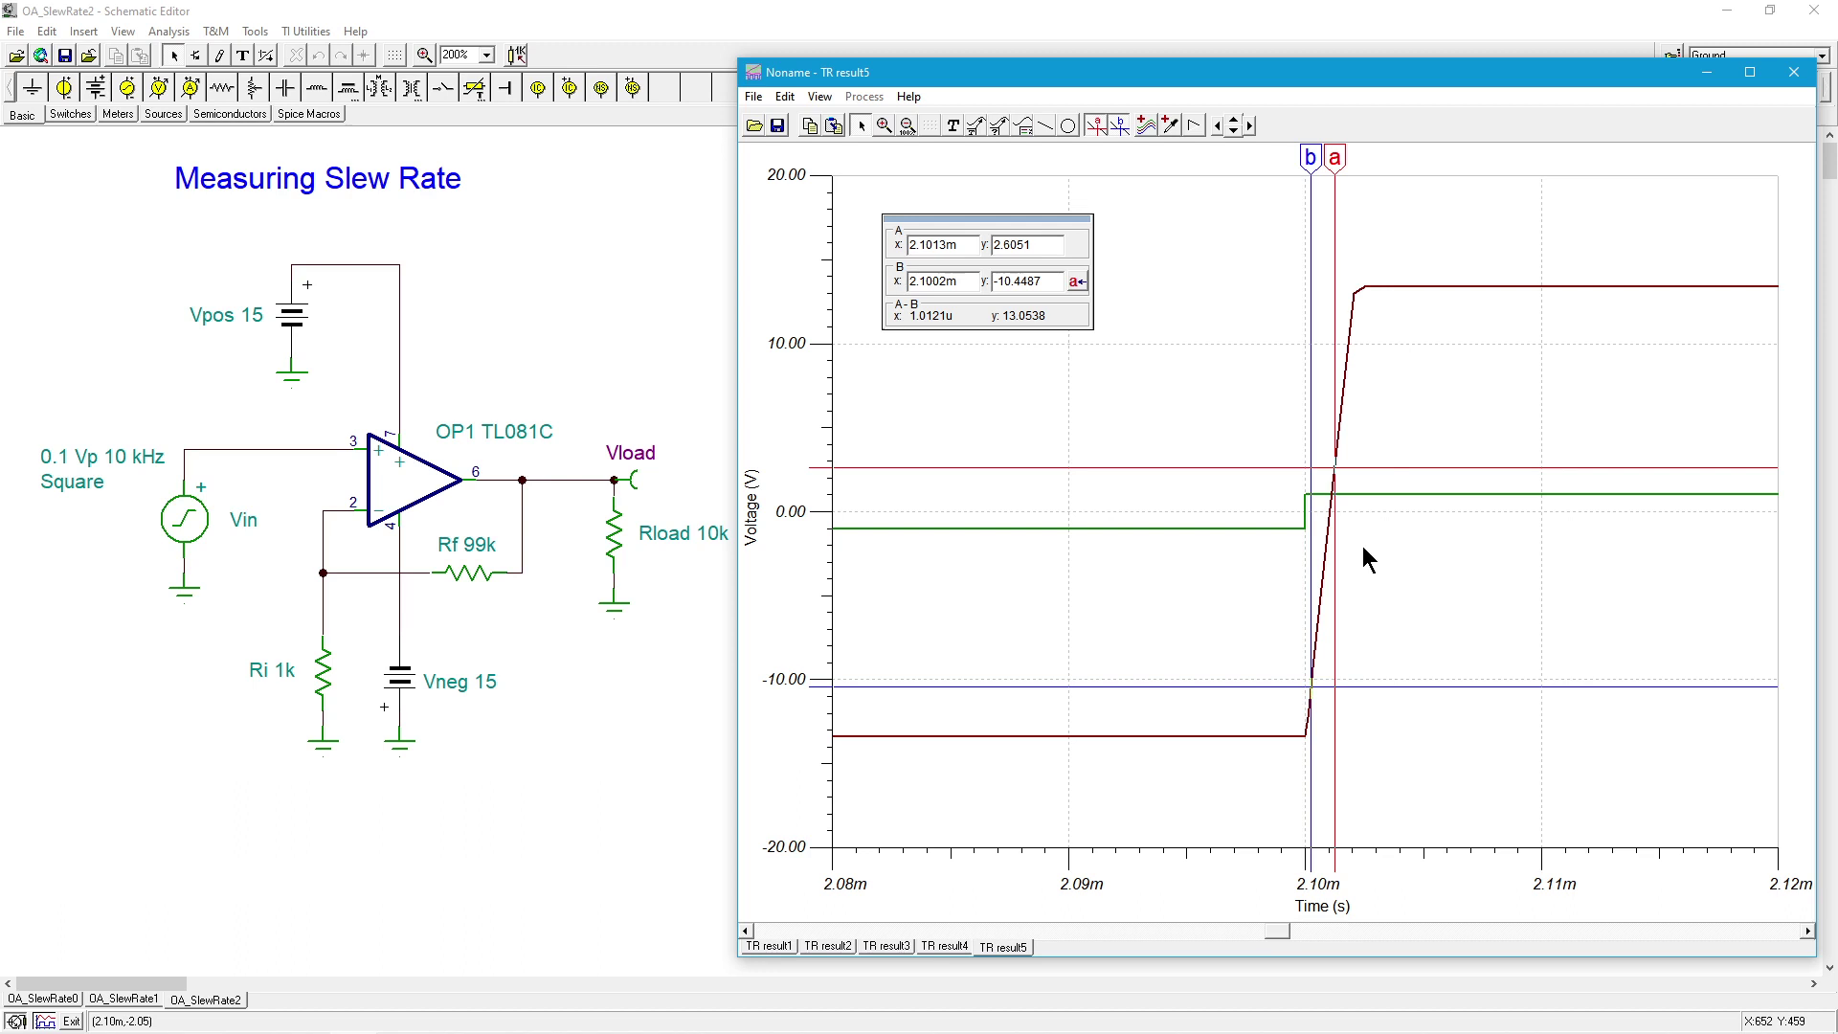
- Display the TR result4 graph with its rounded output edges
left_click(945, 947)
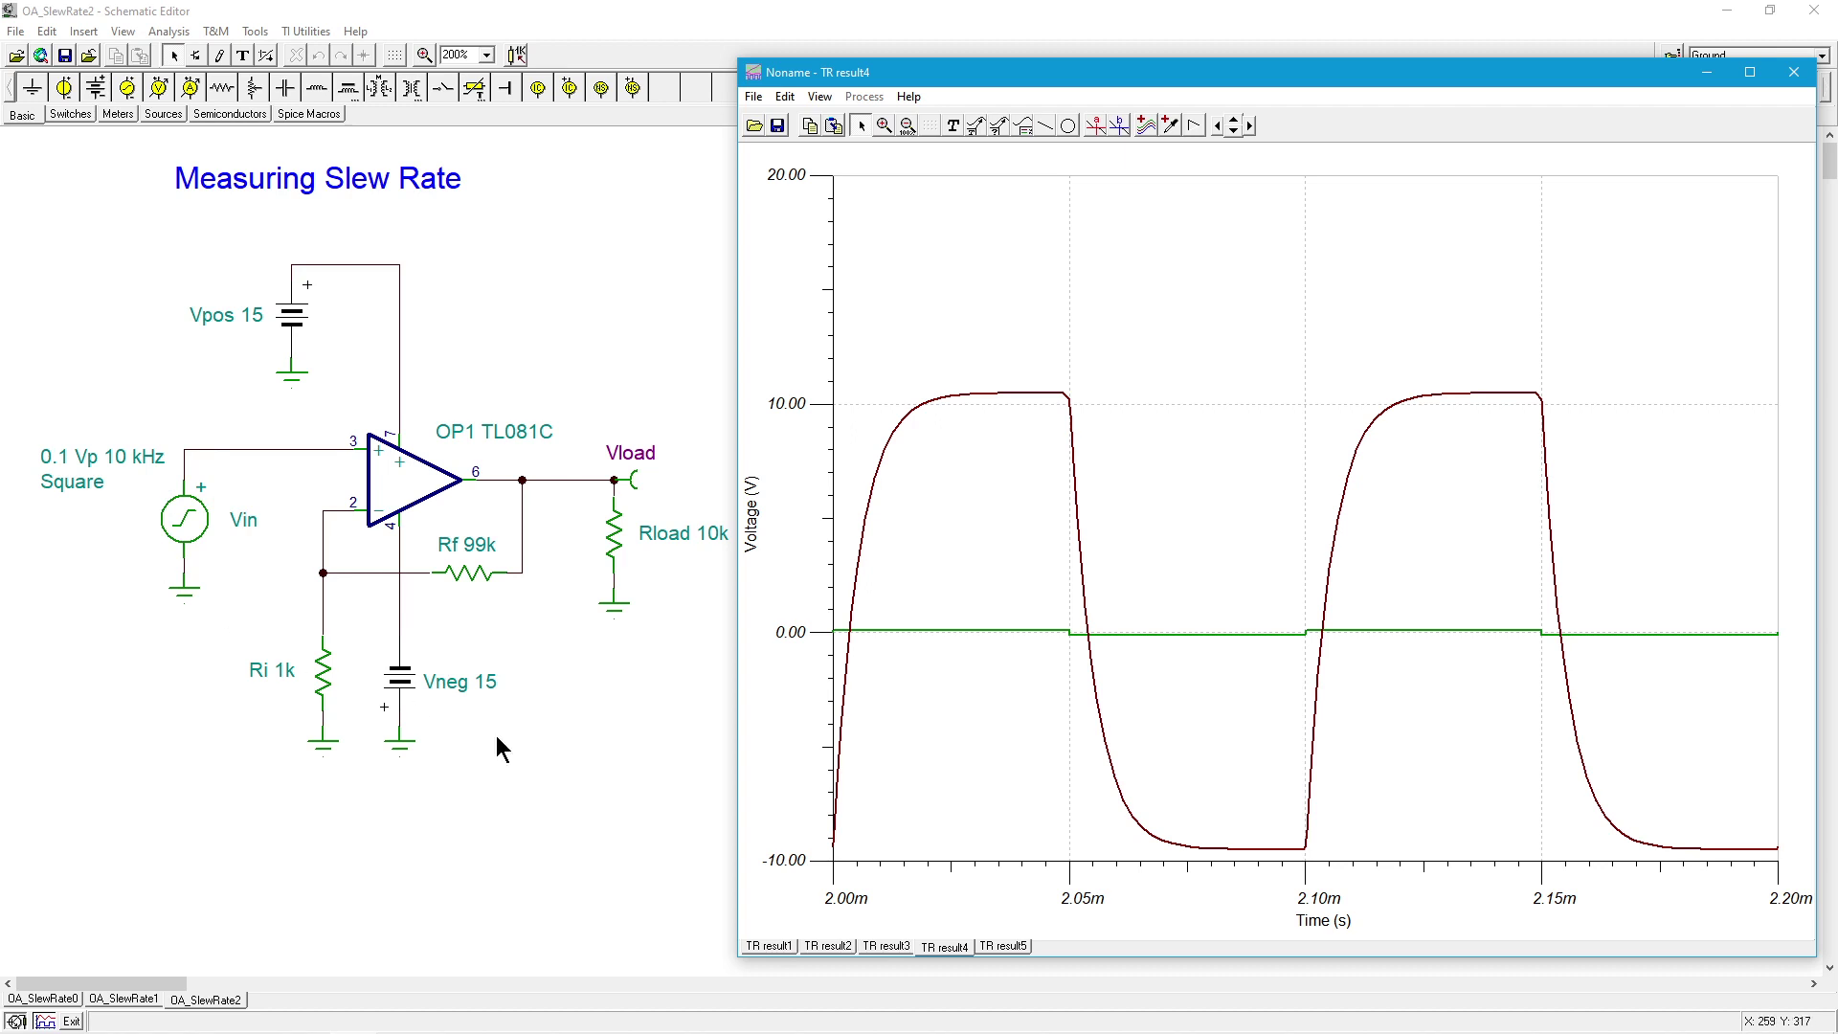
- Switch back to TR result5 and restore its full 2.00m–2.20m unzoomed view
left_click(1020, 945)
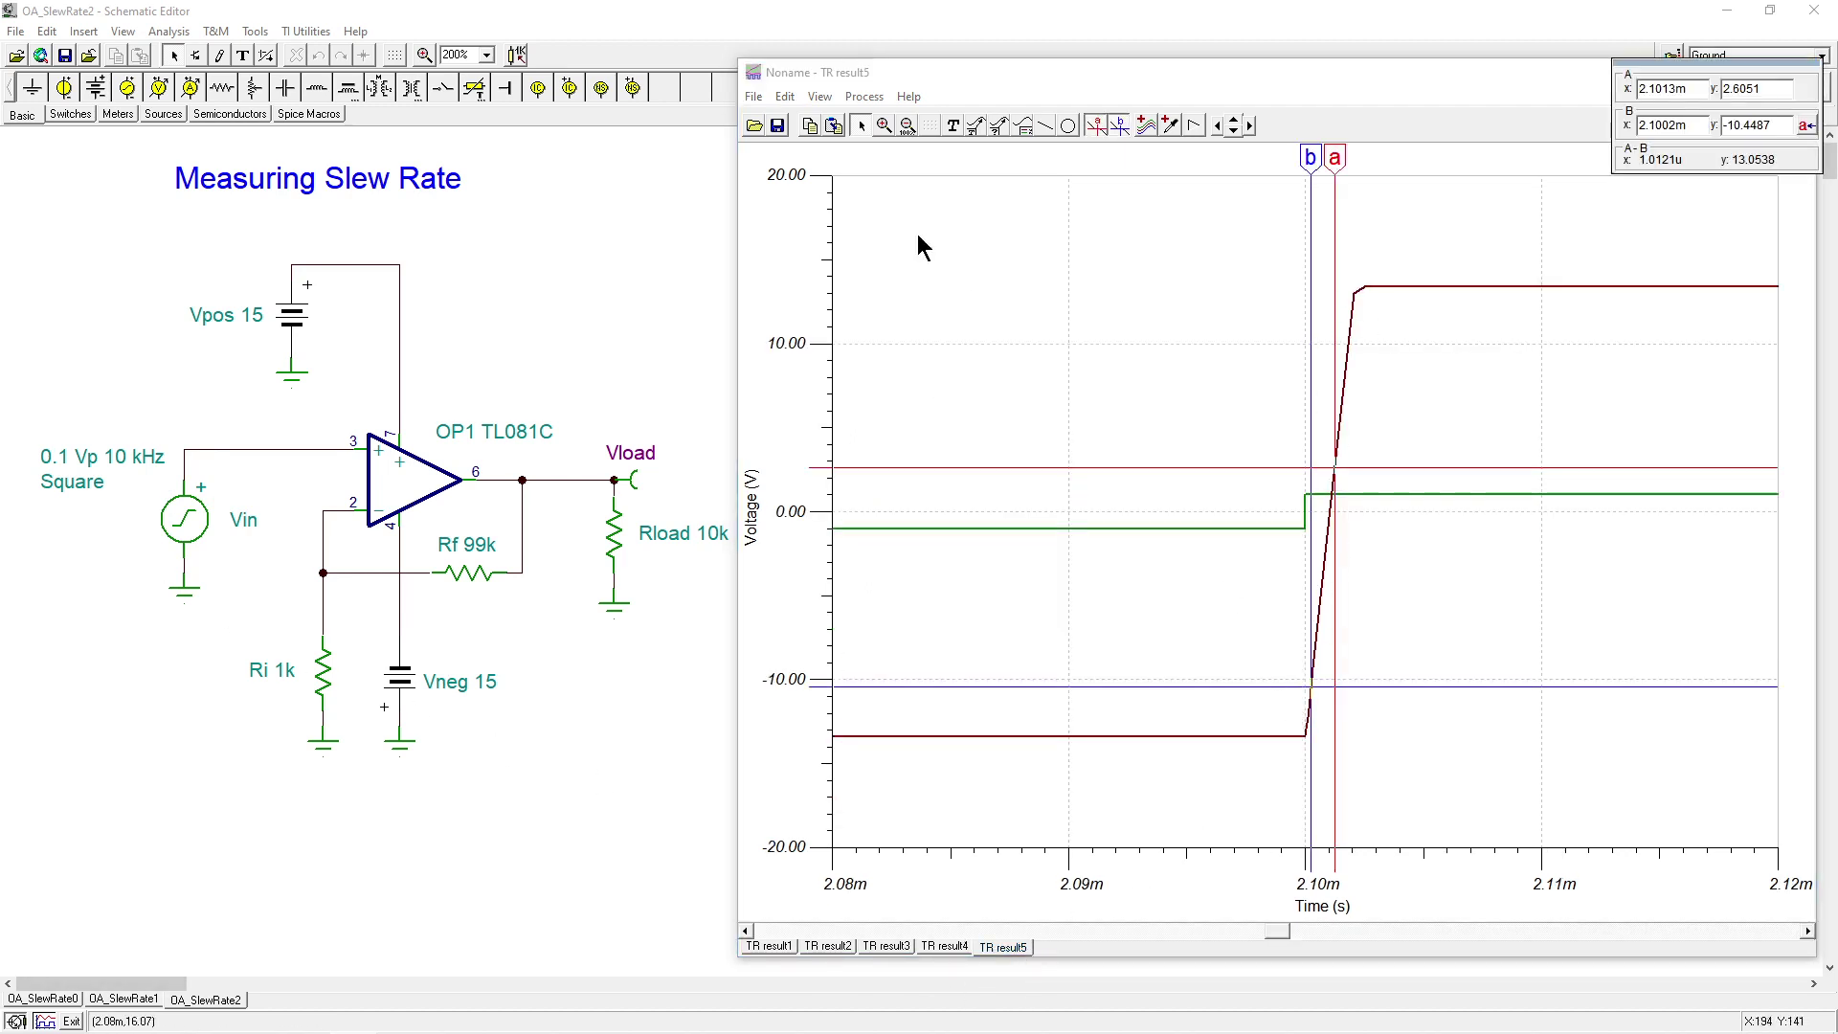
left_click(908, 127)
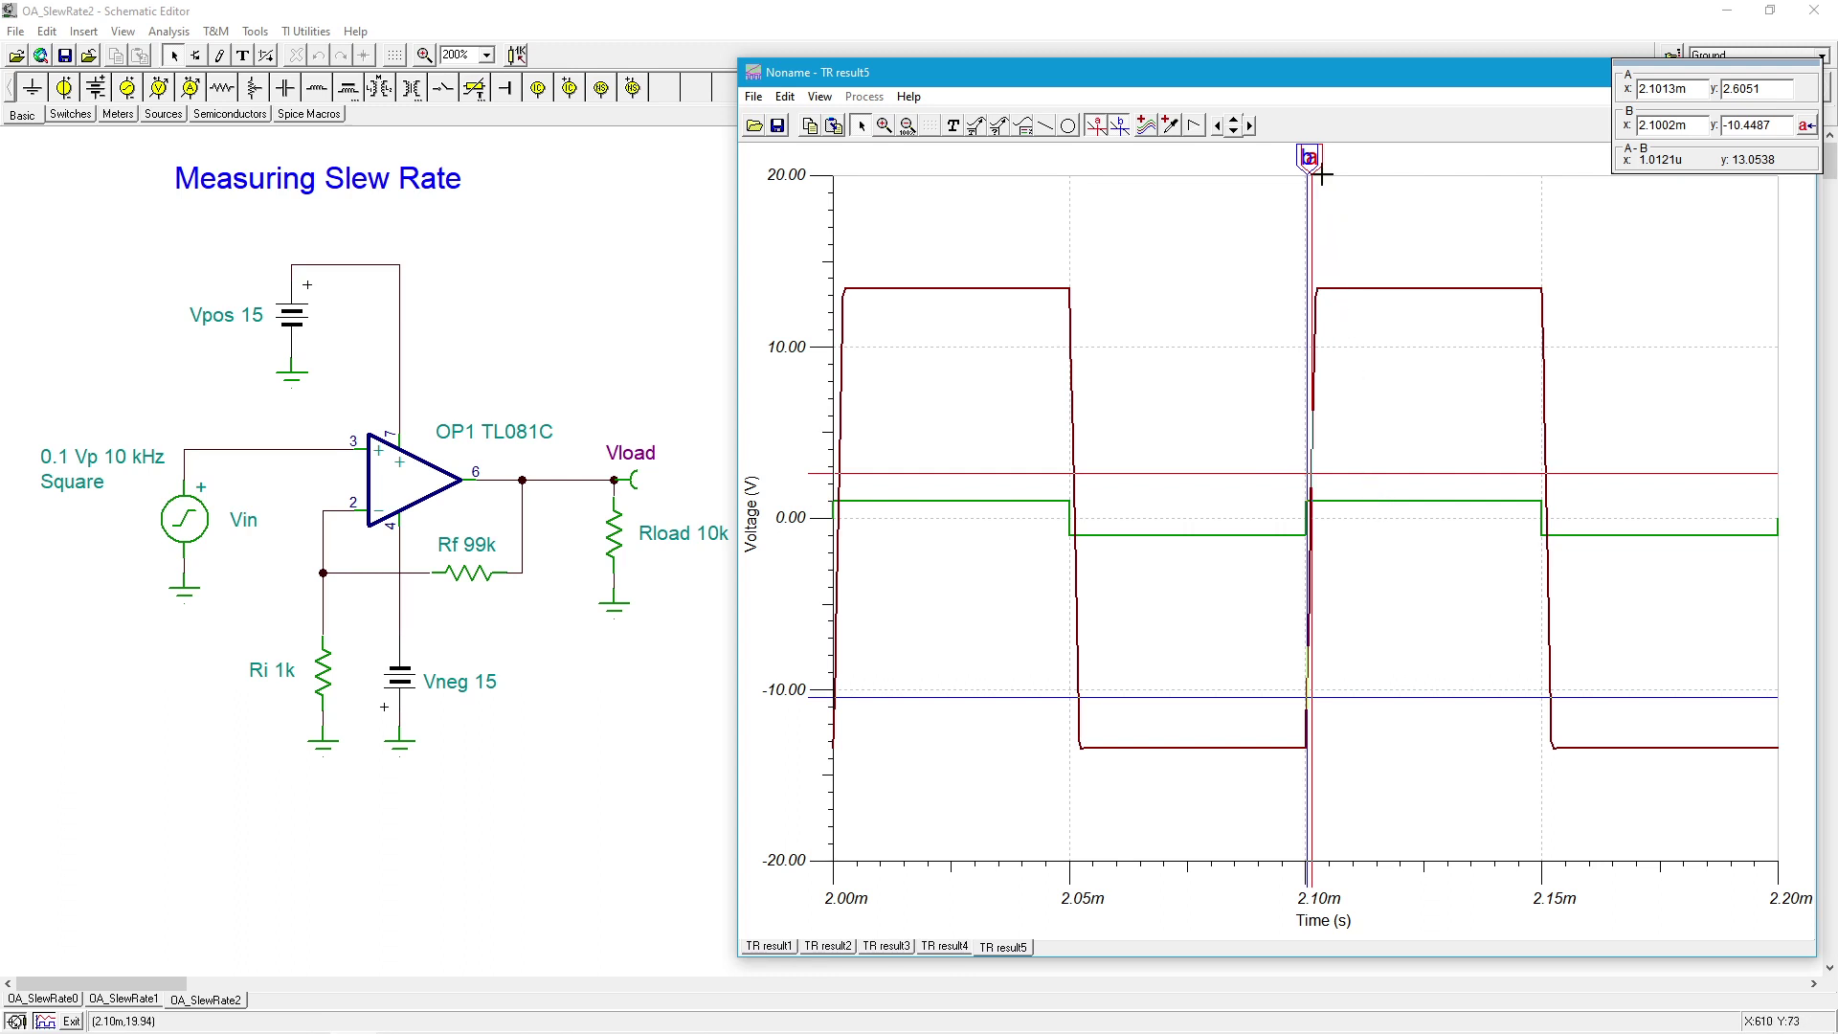
- Move cursor a left to about 2.08m on the low output level, before cursor b's edge
mouse_move(1310, 156)
left_mouse_down()
mouse_move(1153, 168)
mouse_move(1330, 161)
mouse_move(1225, 164)
left_mouse_up()
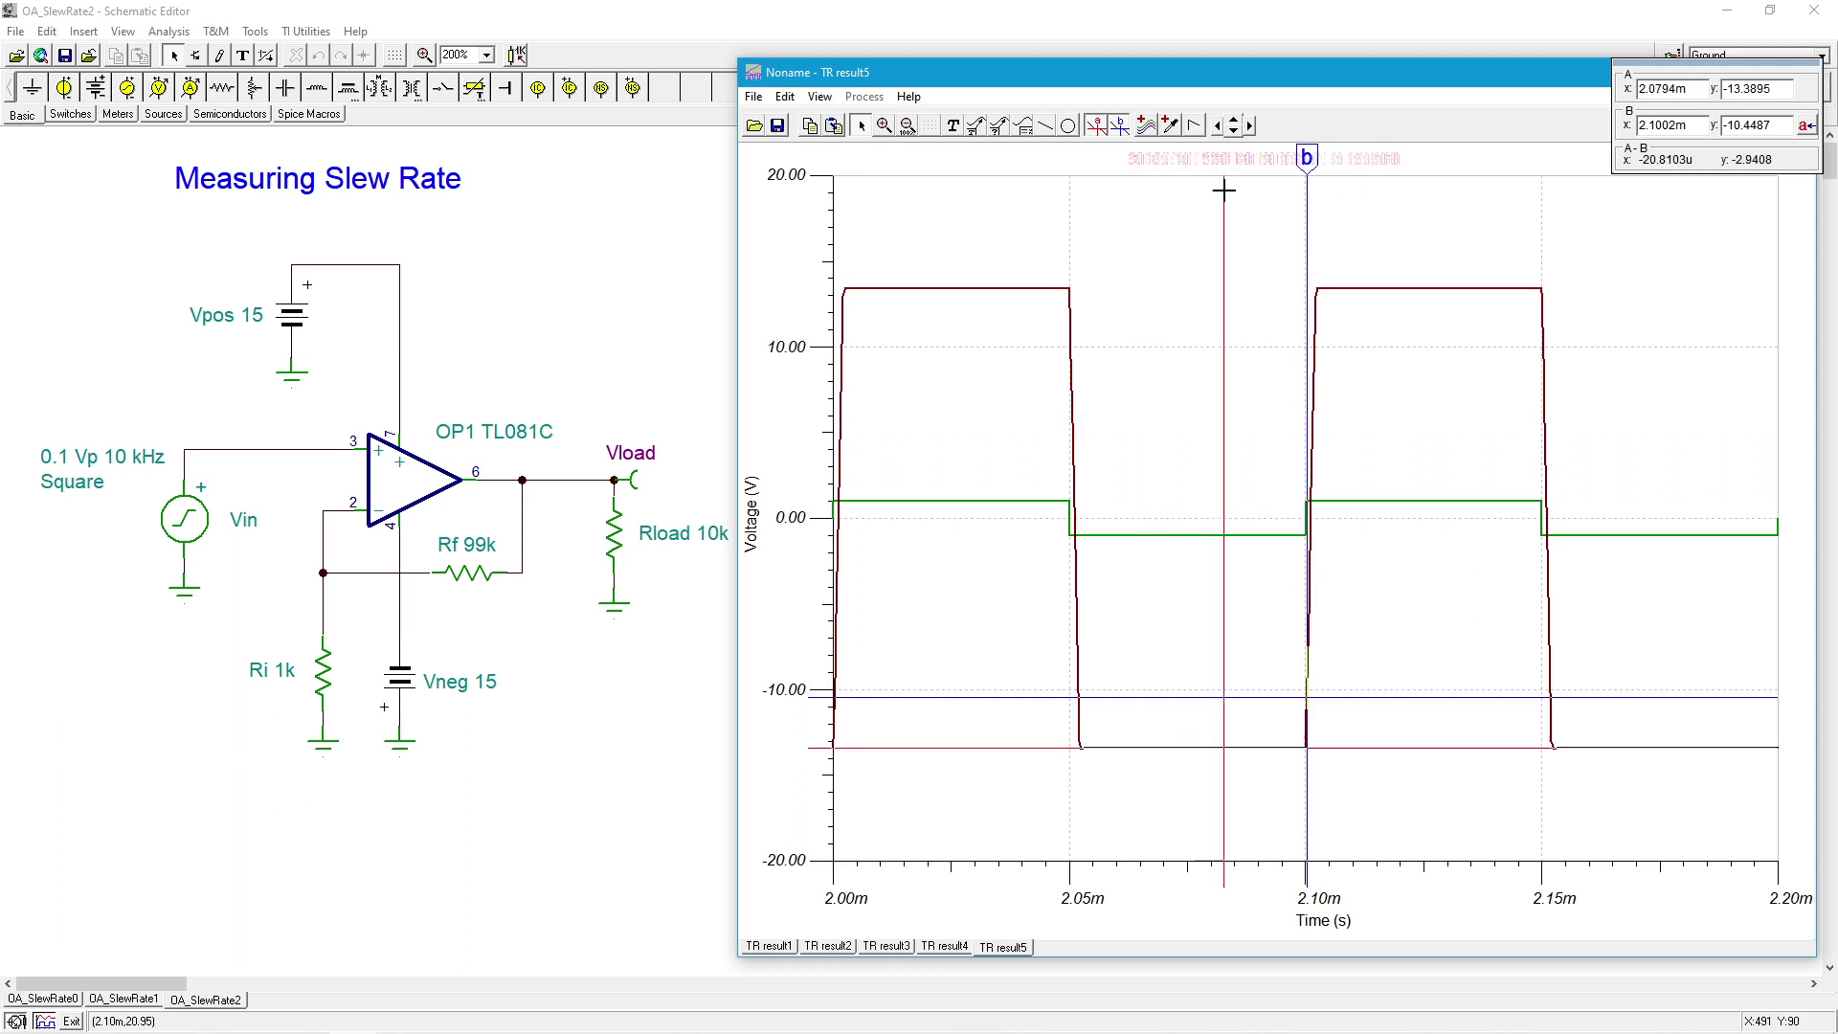